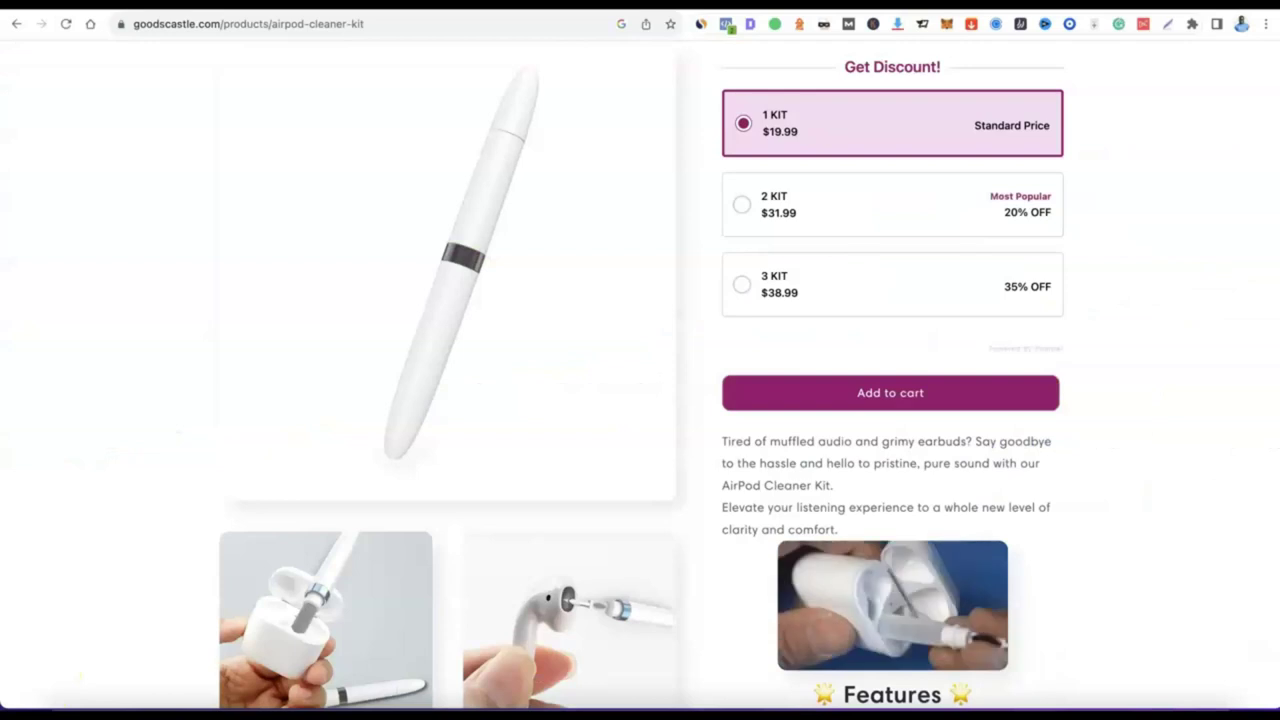
scroll(798, 348, "up", 3)
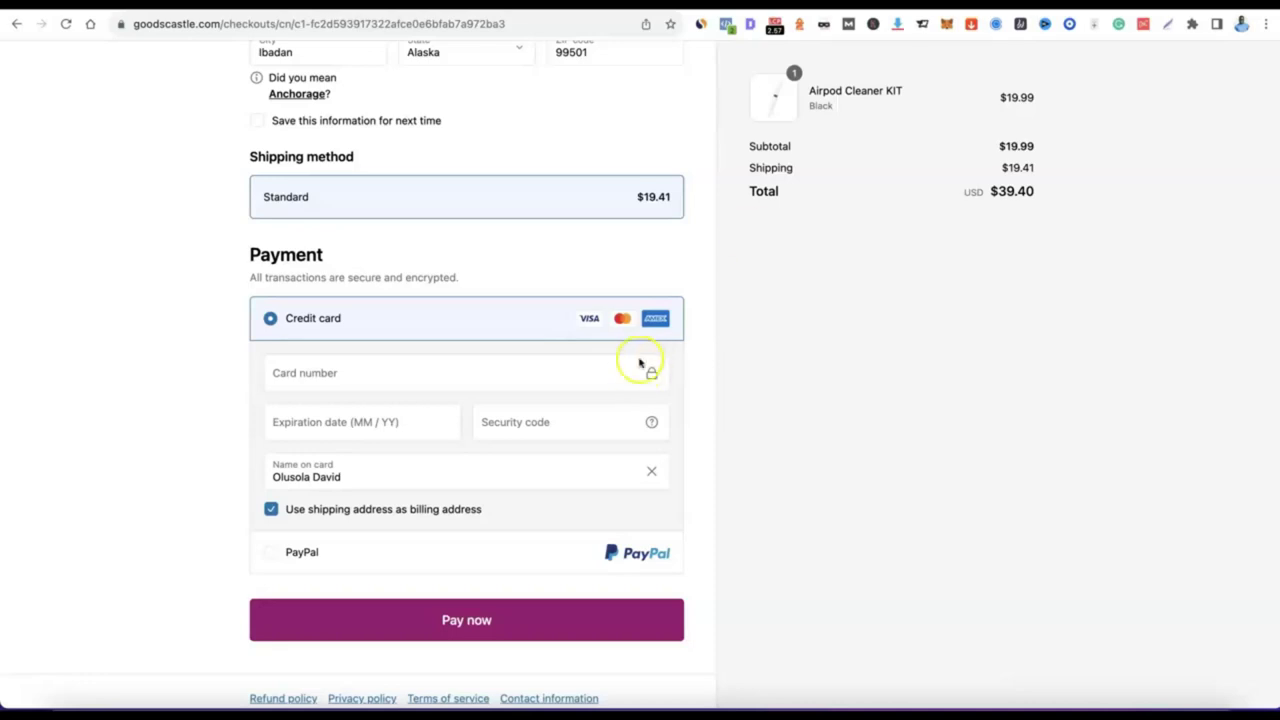
left_click(352, 373)
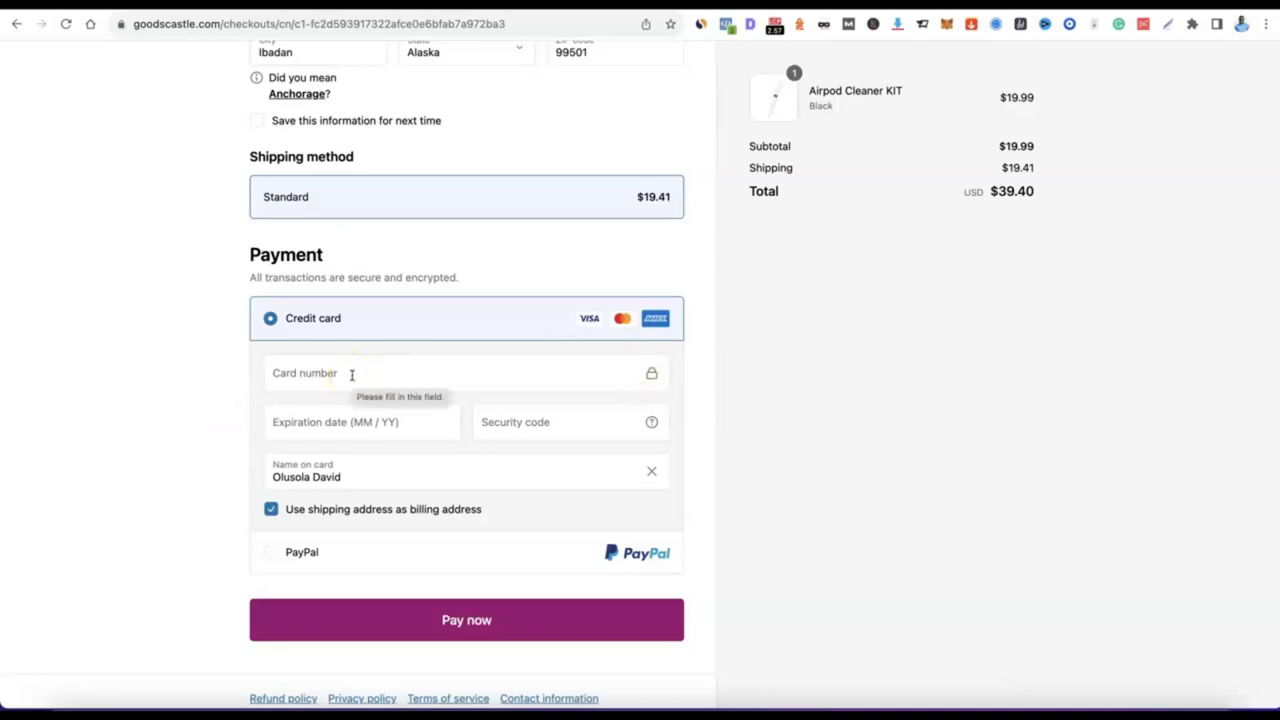
left_click(497, 410)
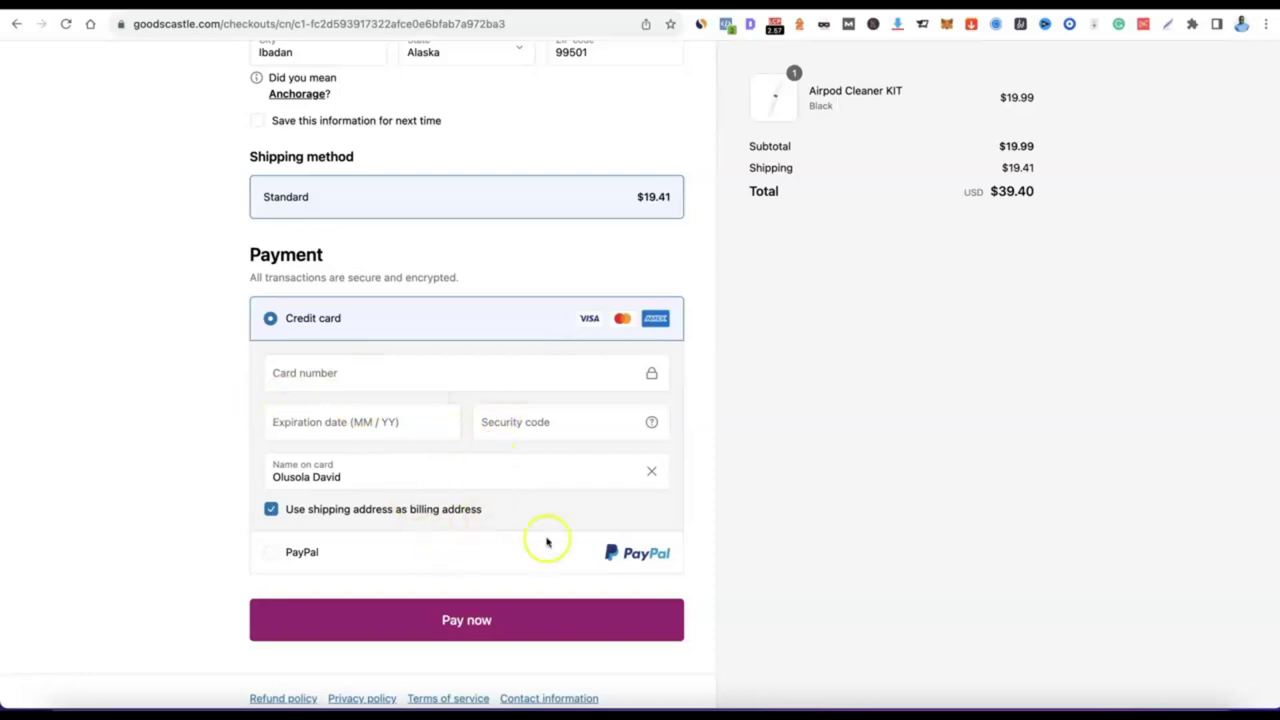
left_click(444, 640)
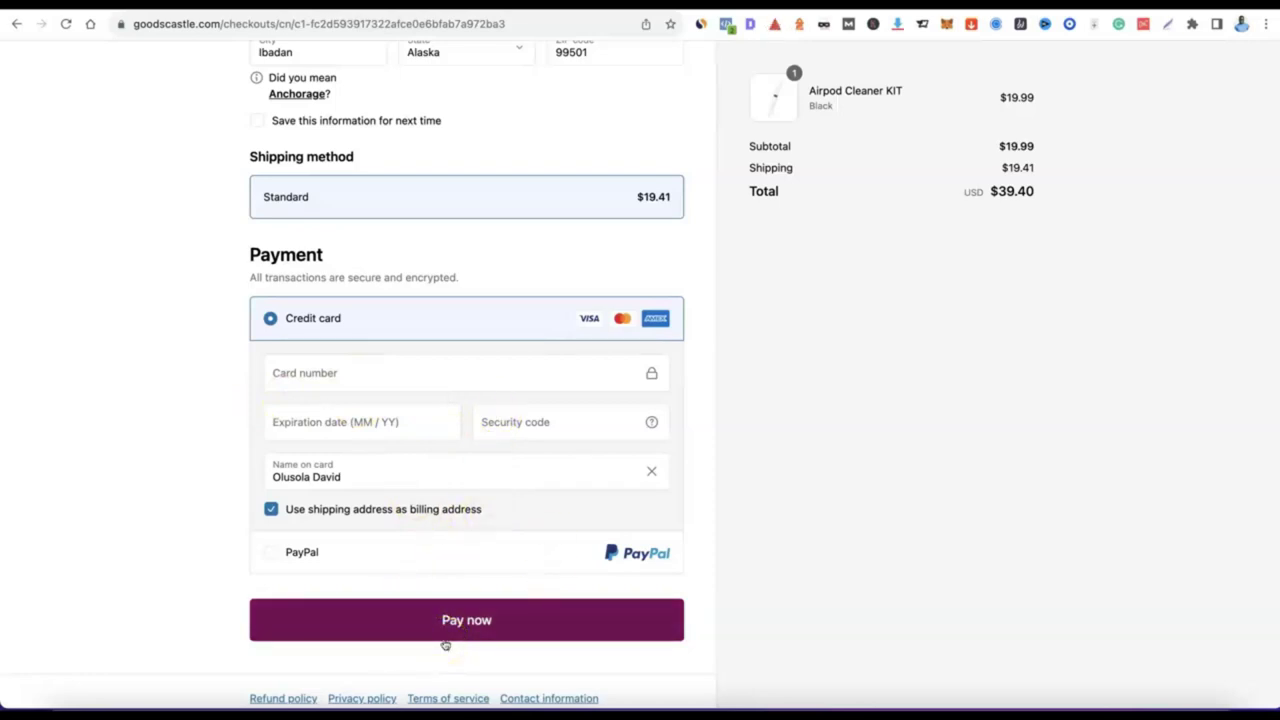
left_click(472, 455)
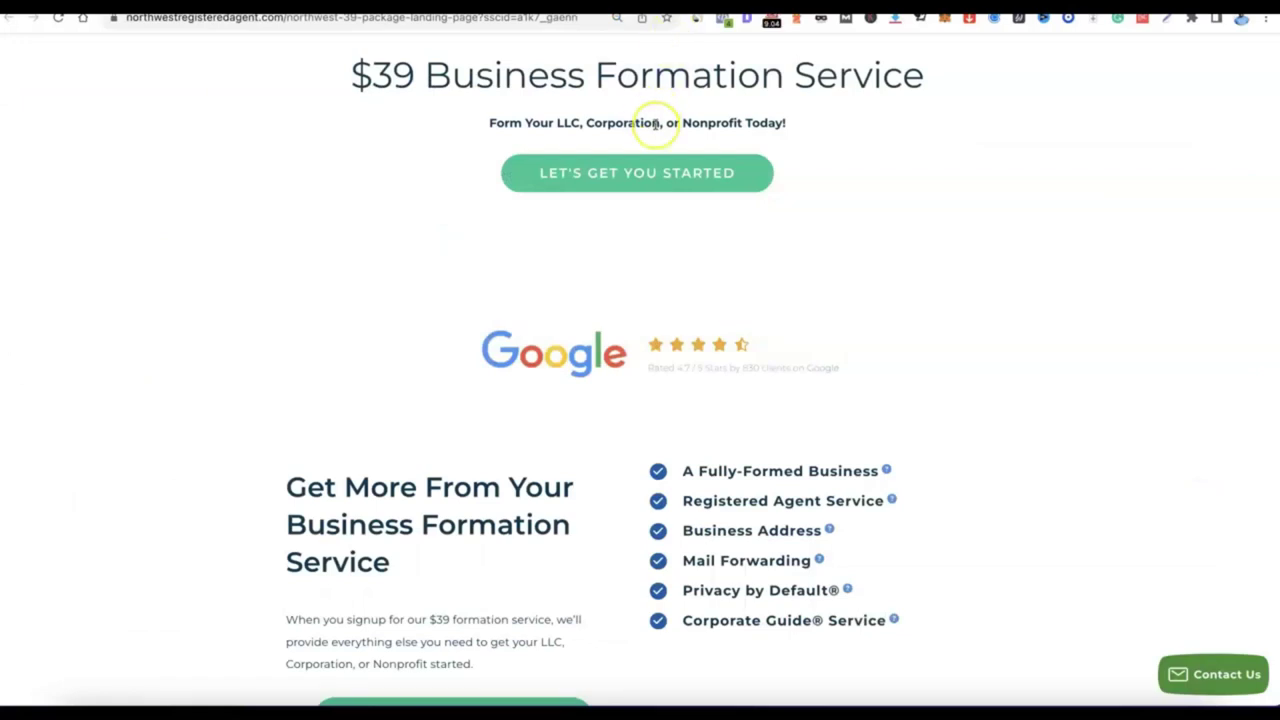
Step: Start the $39 business formation order from the Northwest Registered Agent landing page
scroll(656, 112, "up", 2)
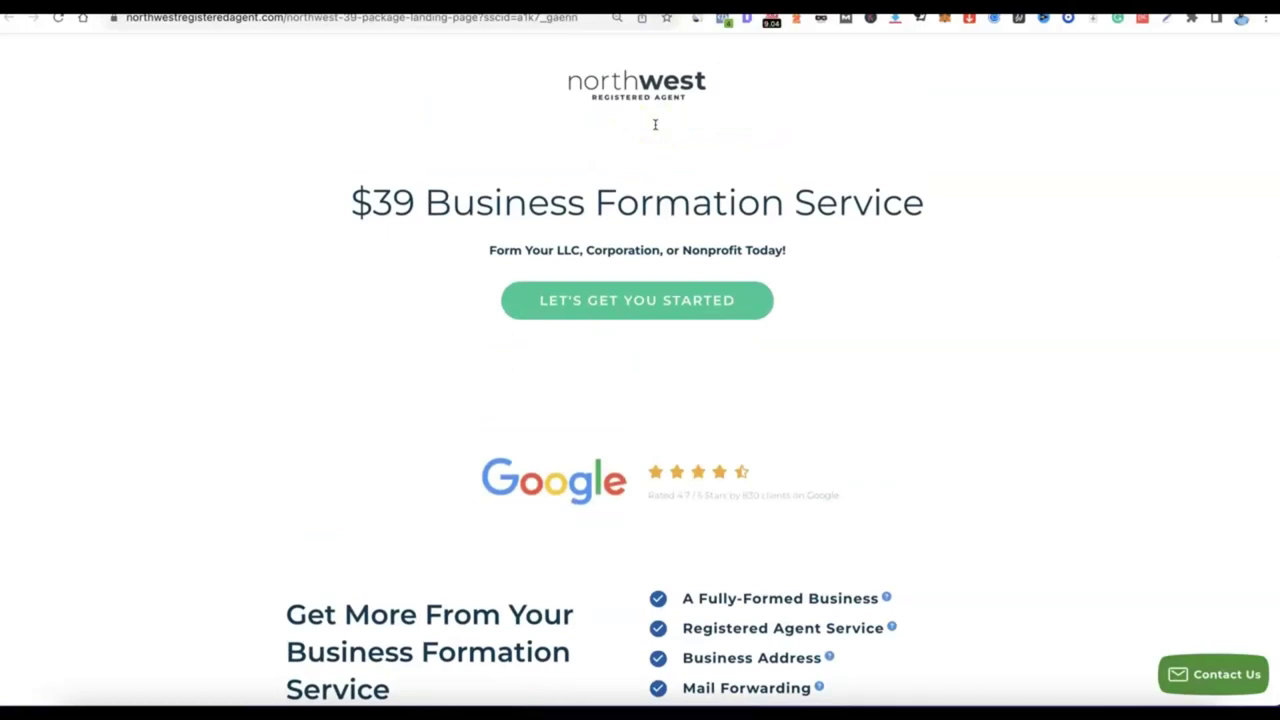
left_click(653, 131)
left_click(626, 180)
scroll(434, 189, "down", 1)
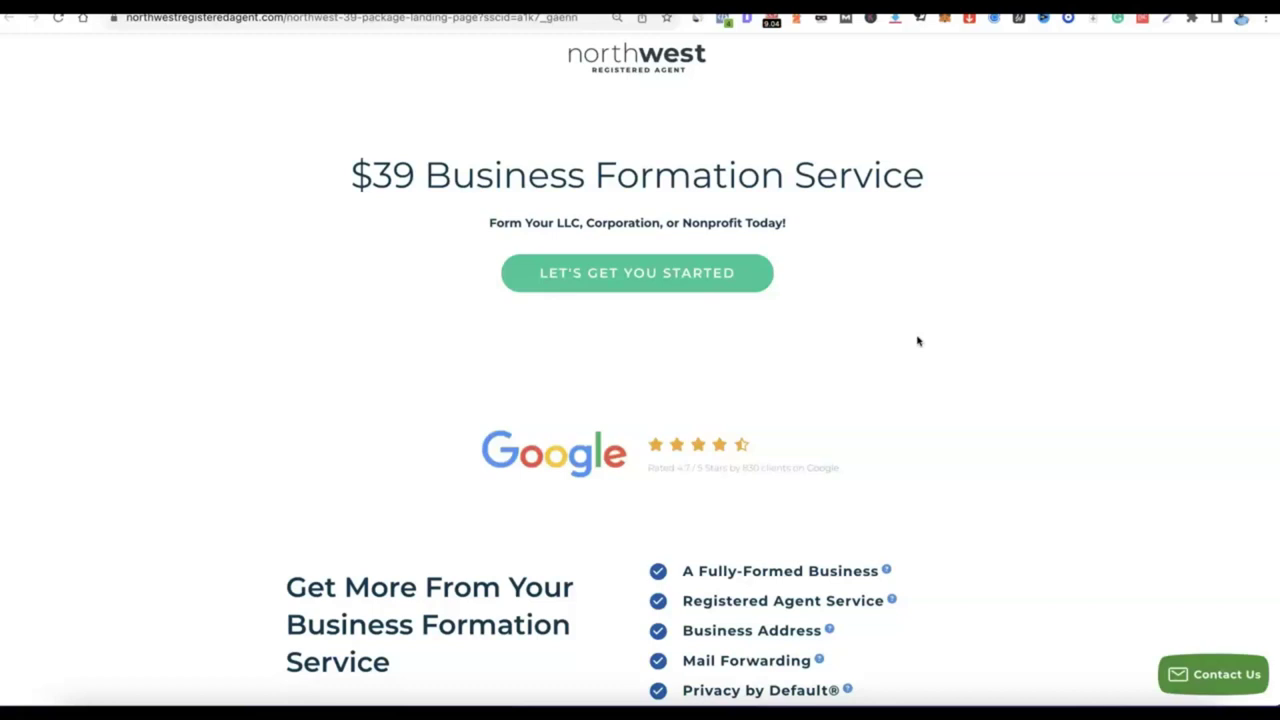
scroll(575, 505, "up", 1)
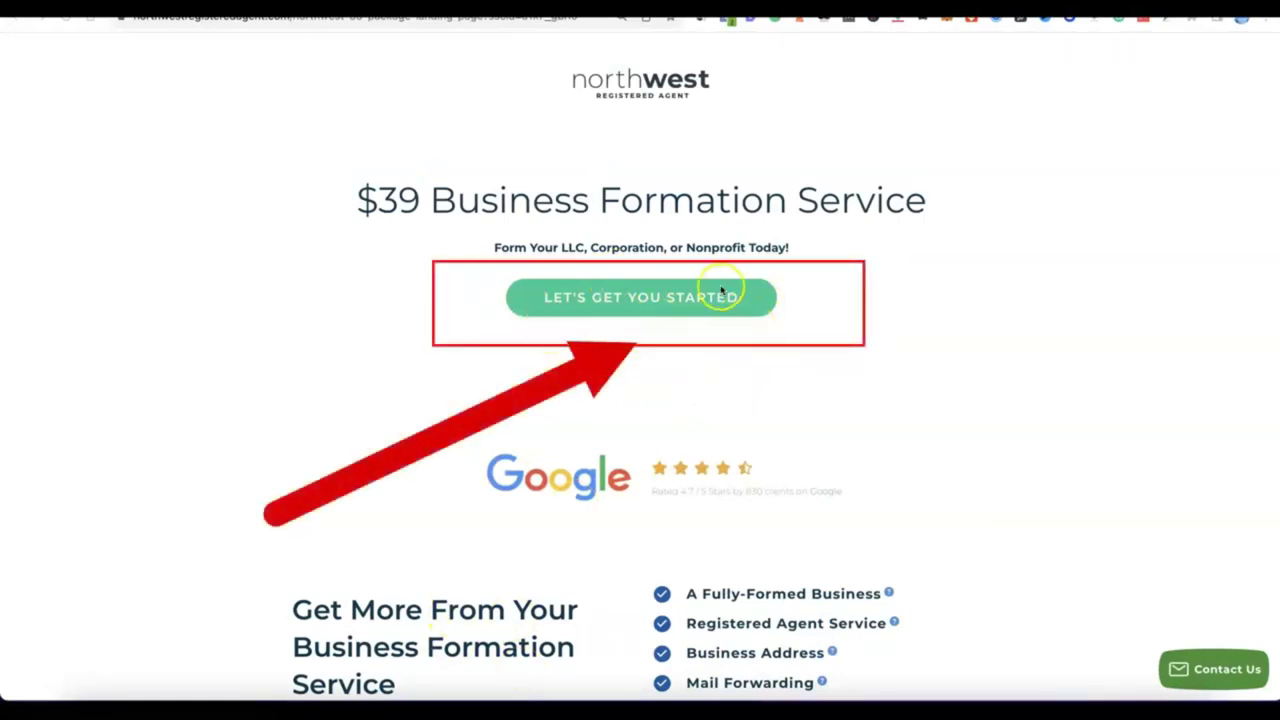
left_click(643, 300)
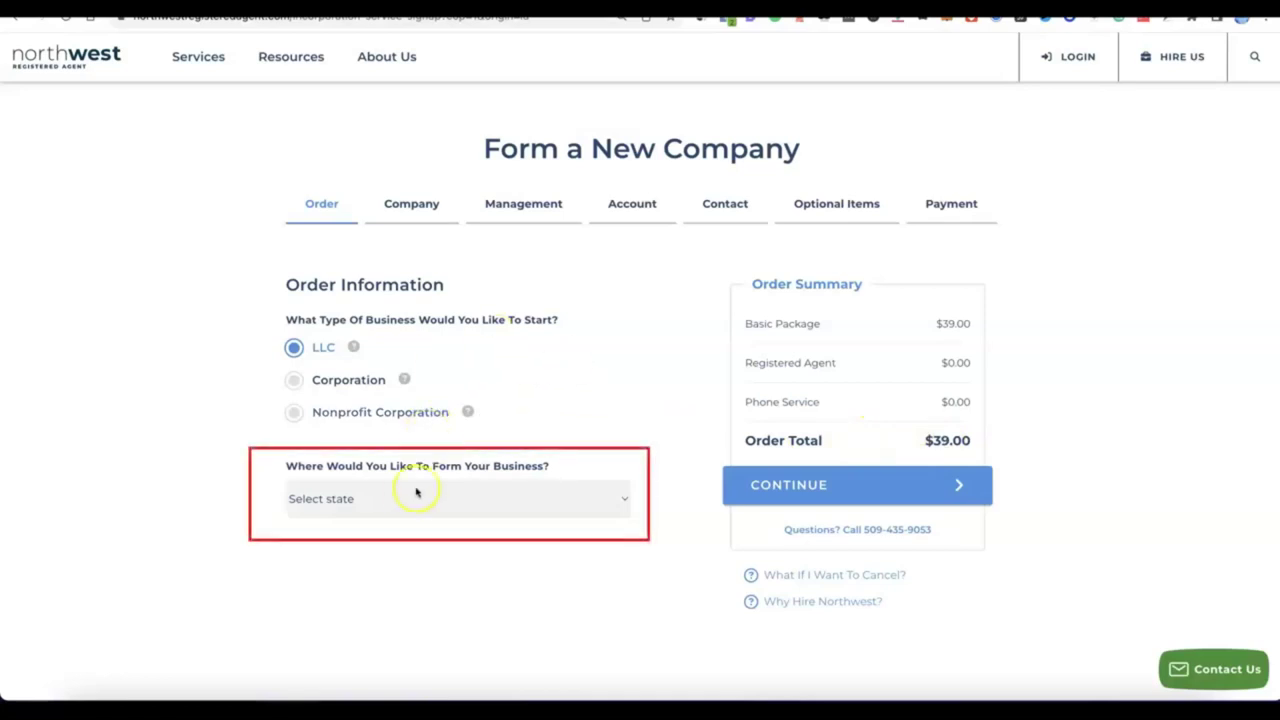
Step: Choose NM - New Mexico as the state for forming the LLC and continue to the company details
left_click(624, 498)
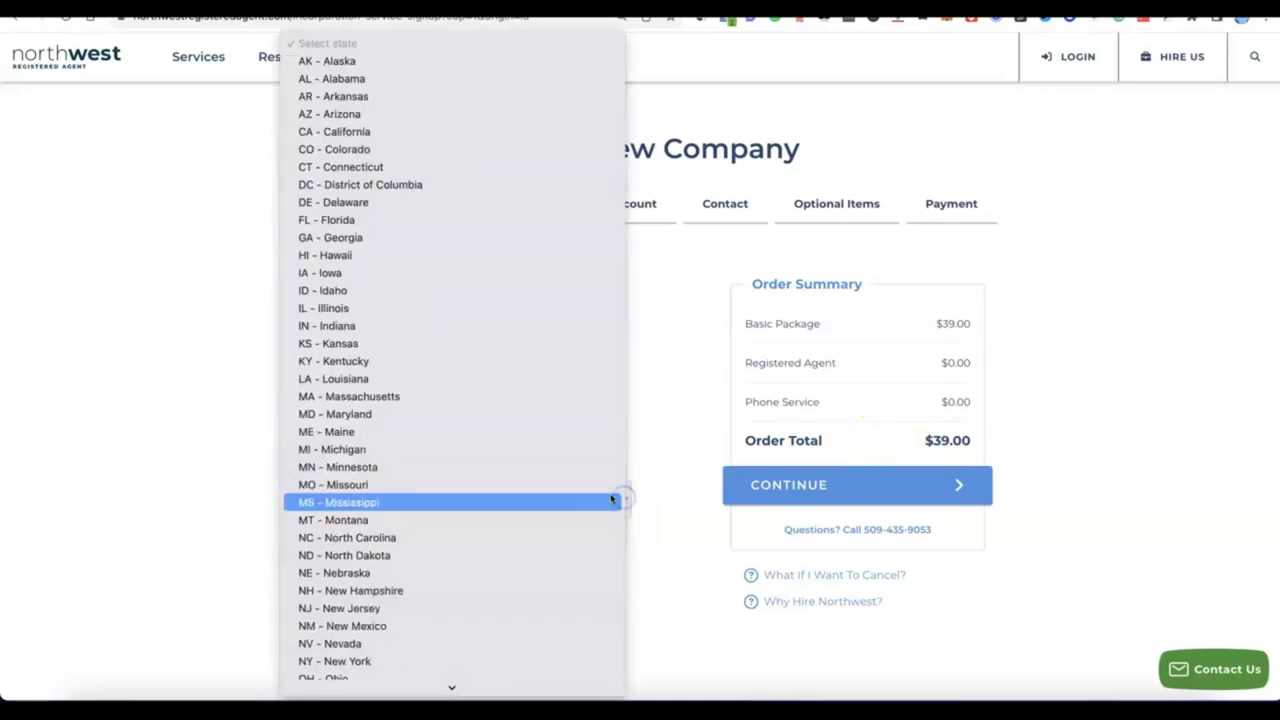
scroll(612, 498, "down", 2)
scroll(460, 422, "down", 3)
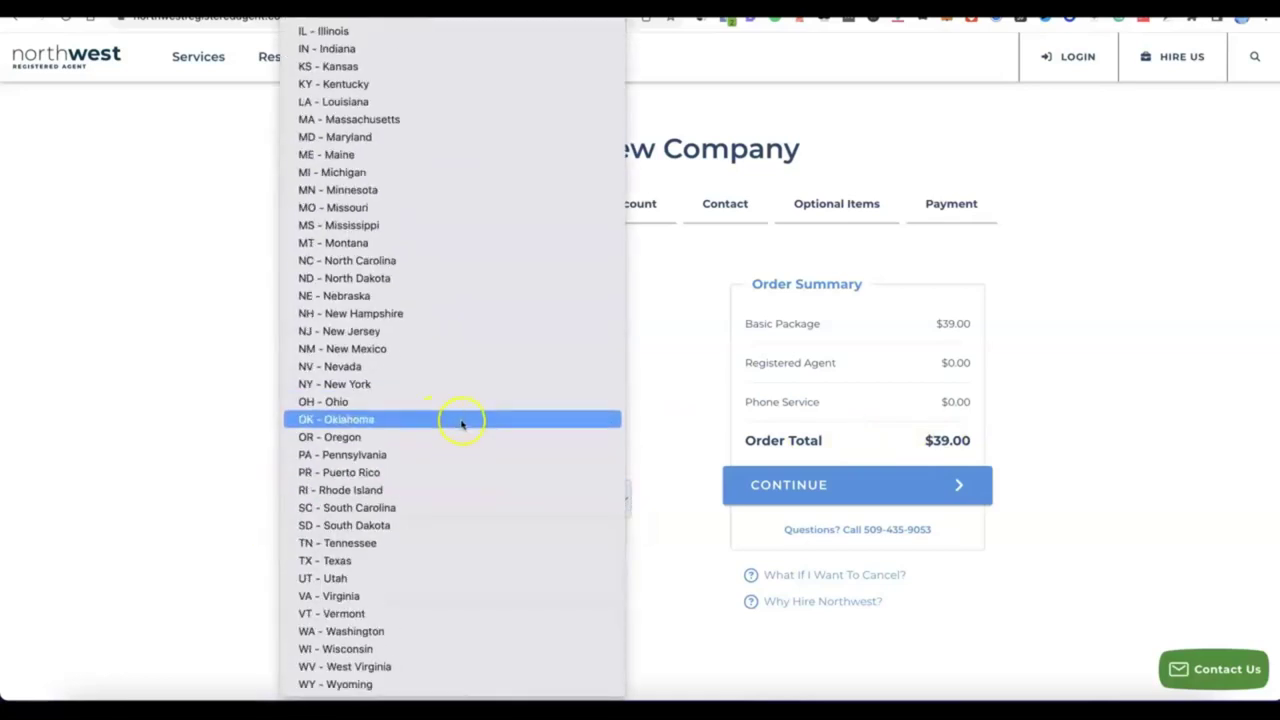
left_click(357, 349)
scroll(491, 531, "down", 2)
scroll(490, 530, "up", 3)
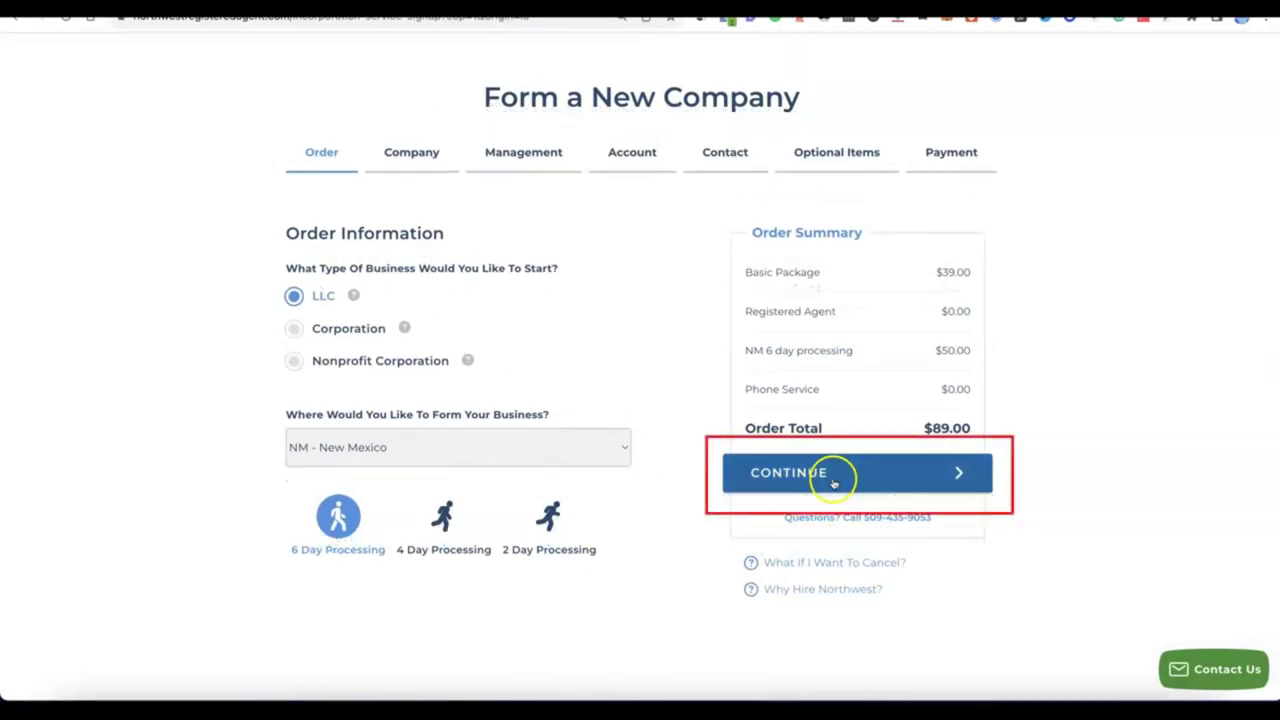
left_click(829, 474)
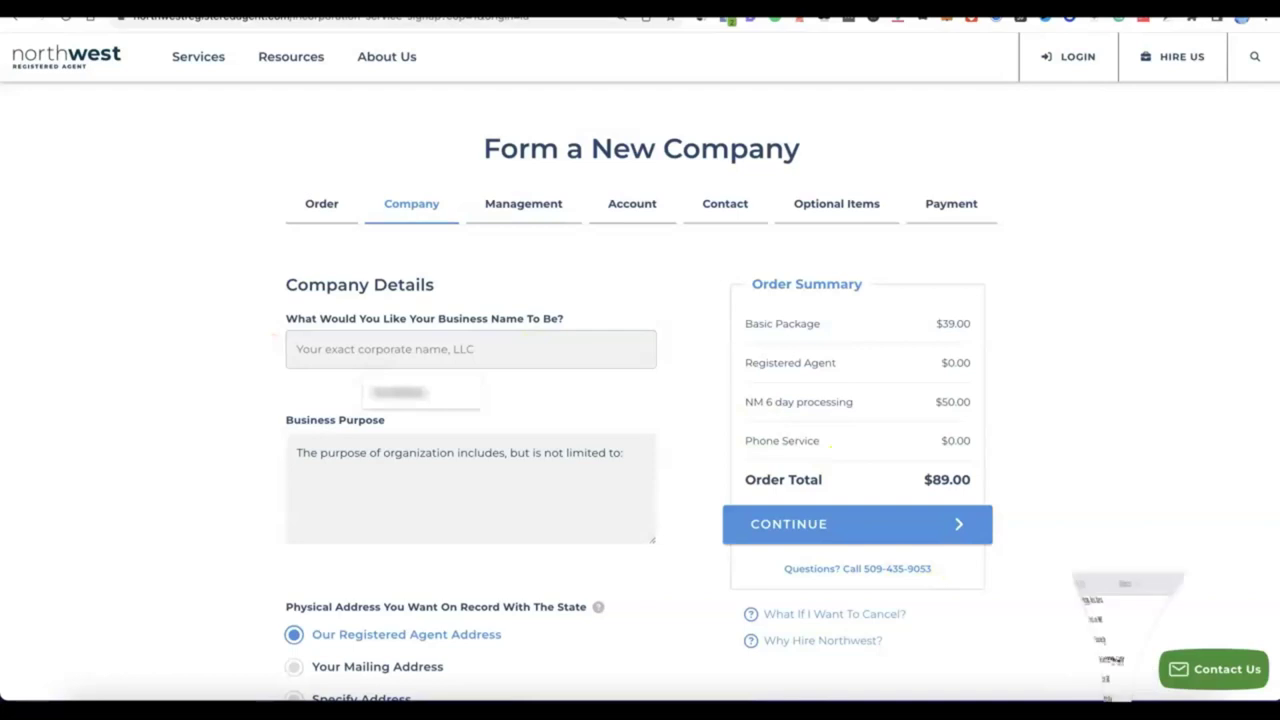
Step: Enter Modoe as the business name, add "E-commerce - online selling of general products." to the business purpose, and continue to company management
left_click(496, 347)
type("Modoe")
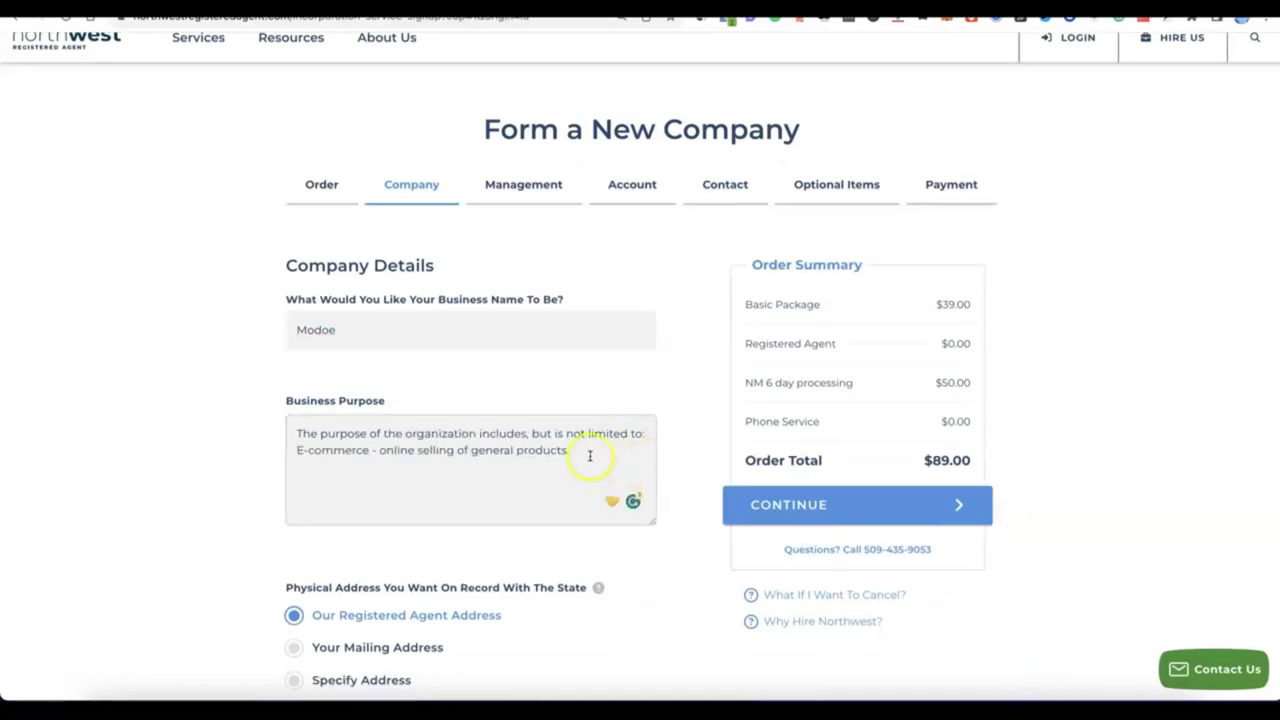
scroll(578, 457, "down", 3)
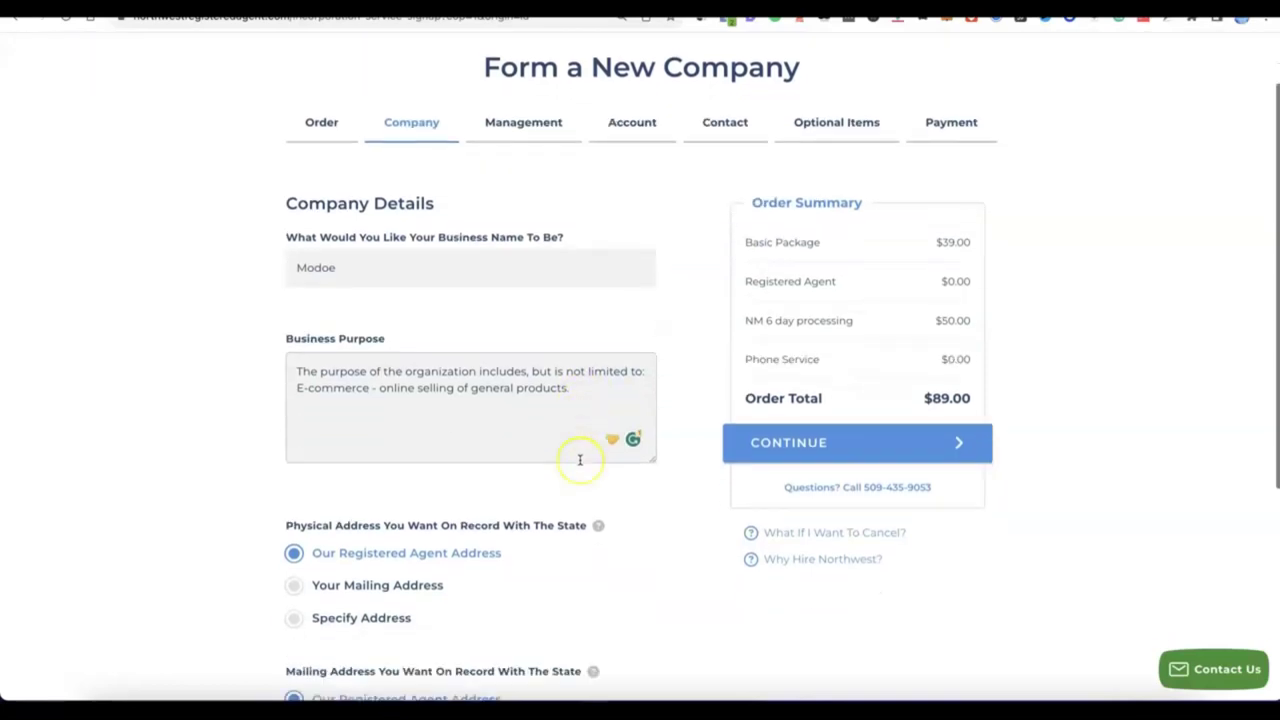
scroll(580, 457, "down", 1)
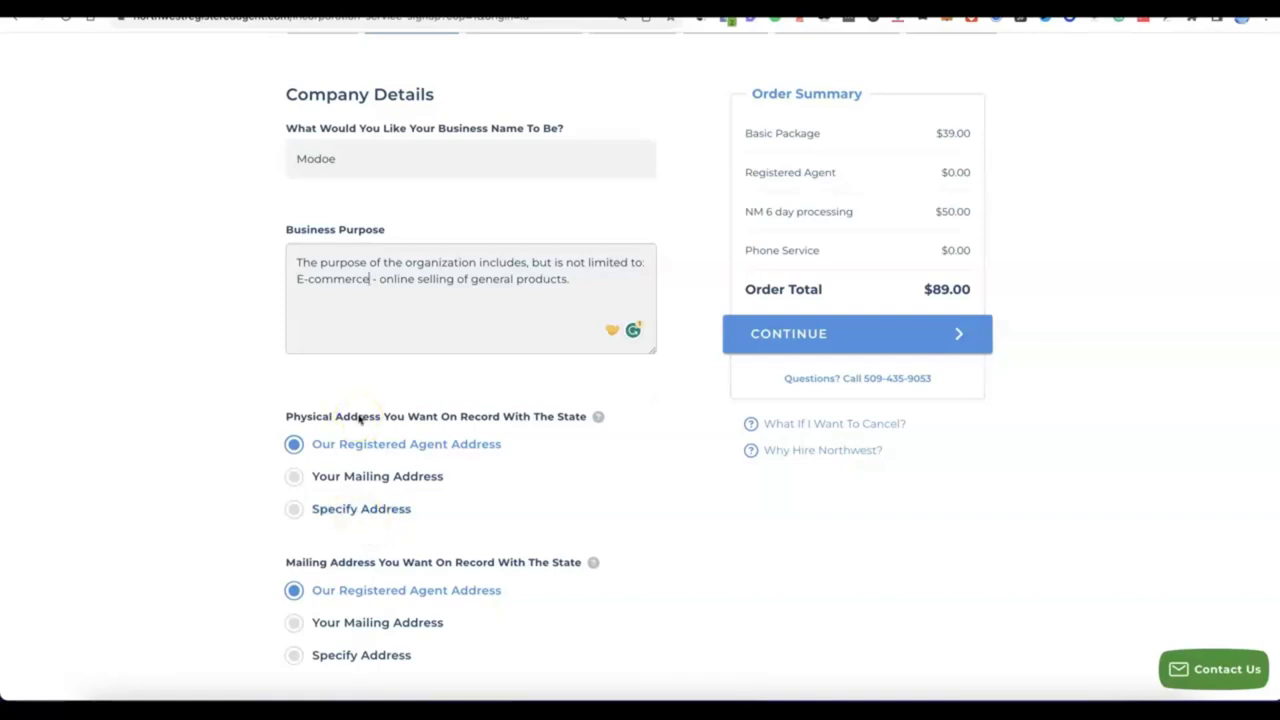
scroll(359, 419, "down", 3)
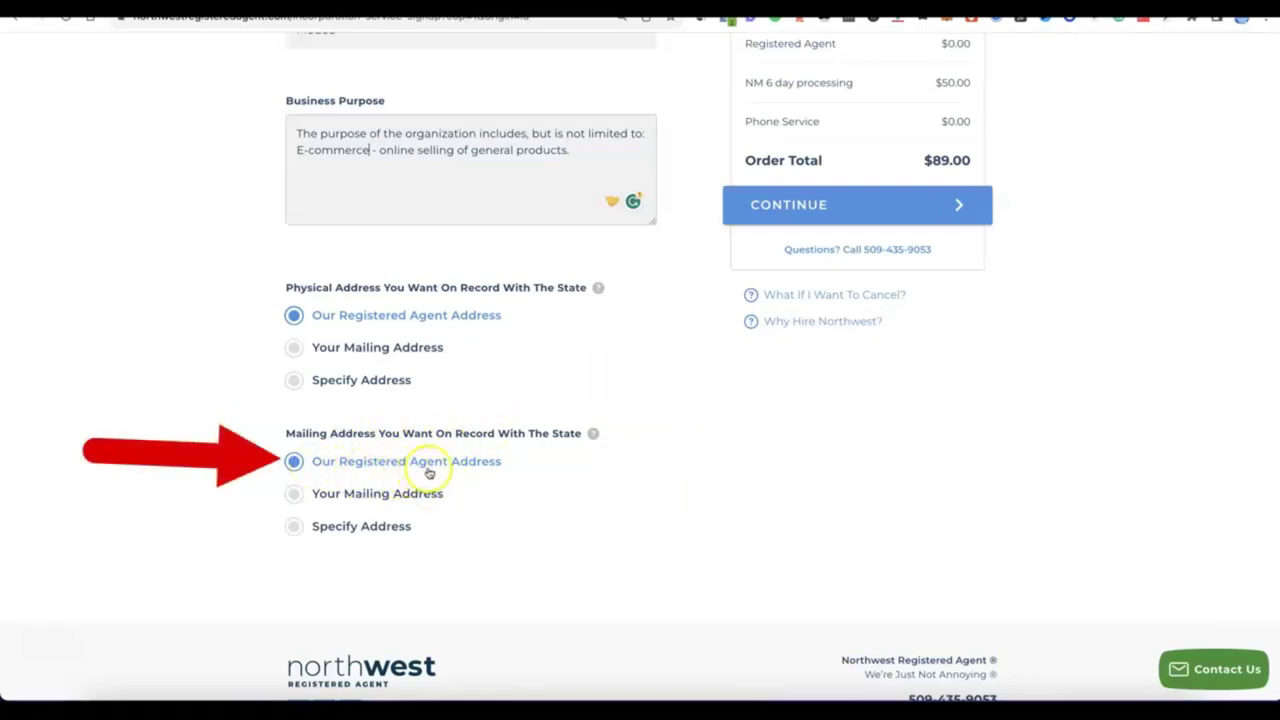
scroll(475, 470, "up", 3)
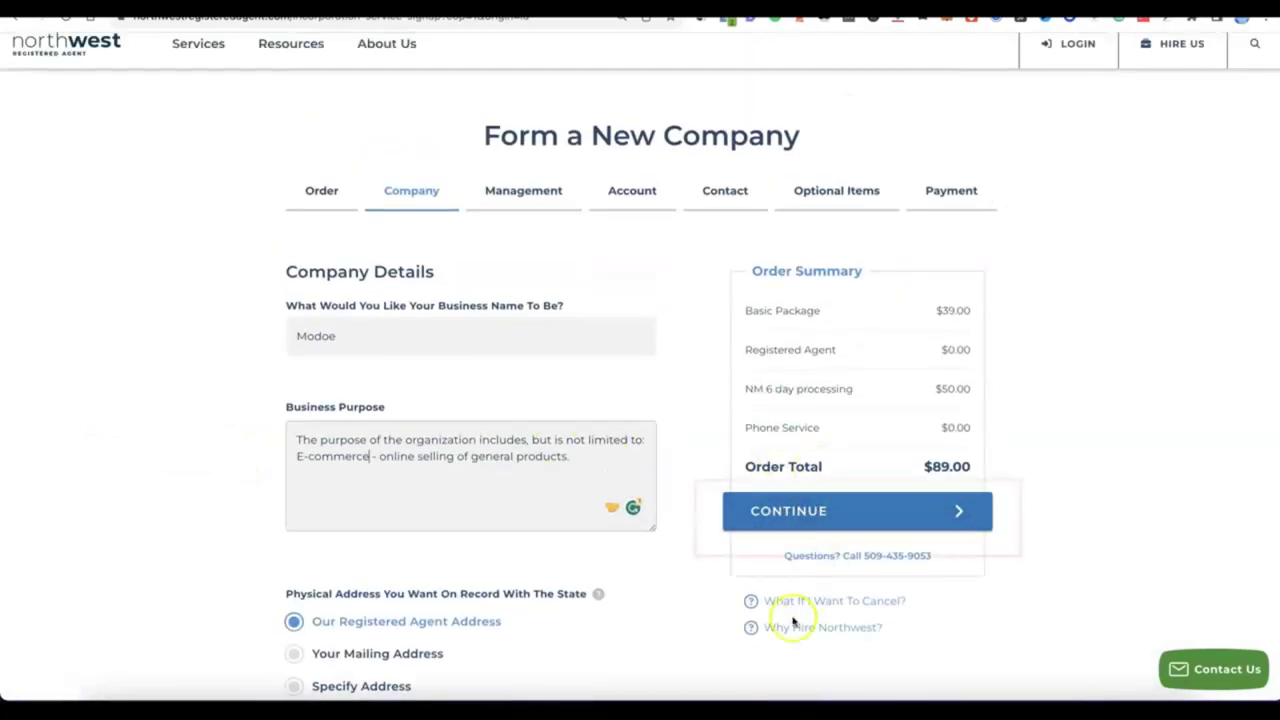
left_click(793, 520)
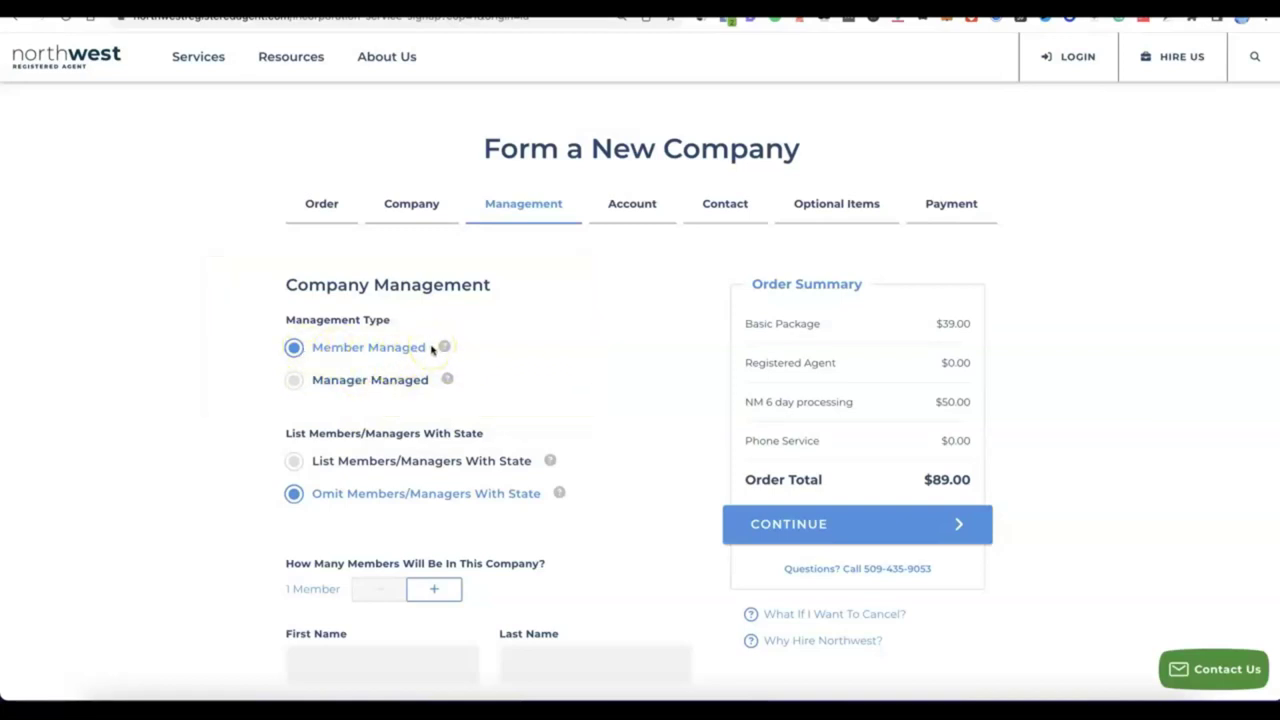
Step: Set the company to 2 members, fill in both members' first and last names, and continue to the account setup
scroll(360, 343, "down", 2)
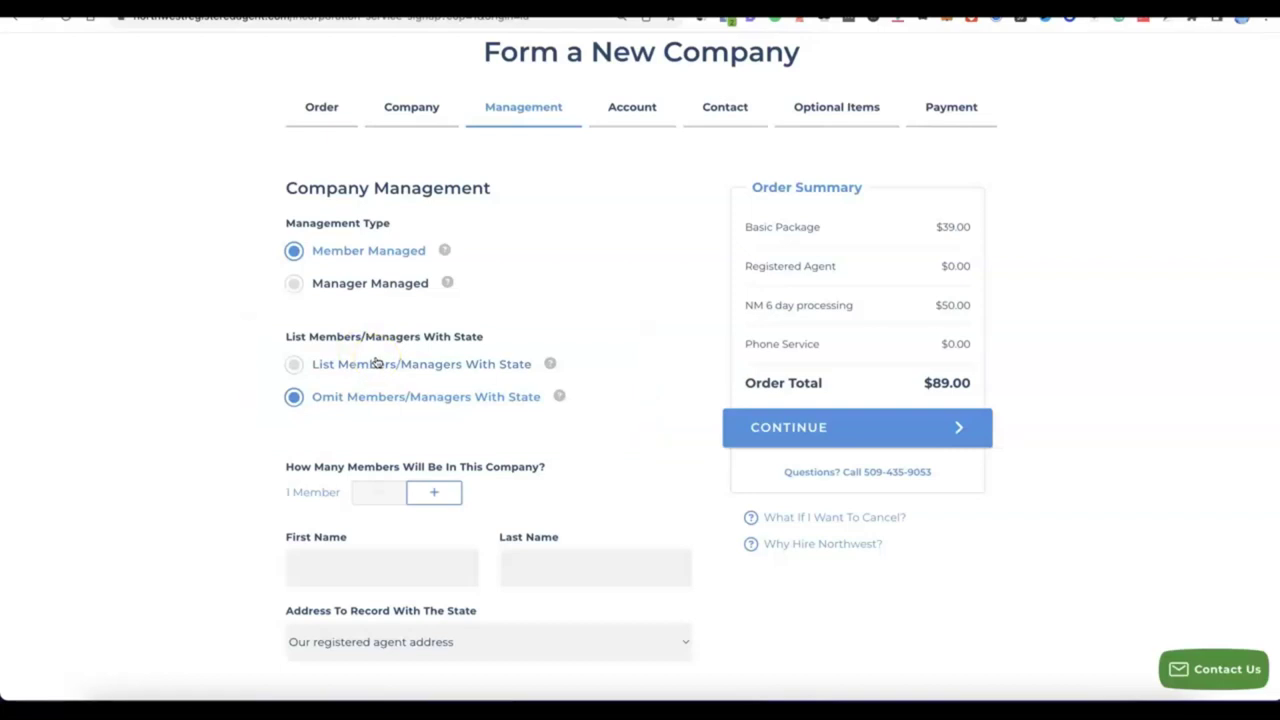
left_click(449, 493)
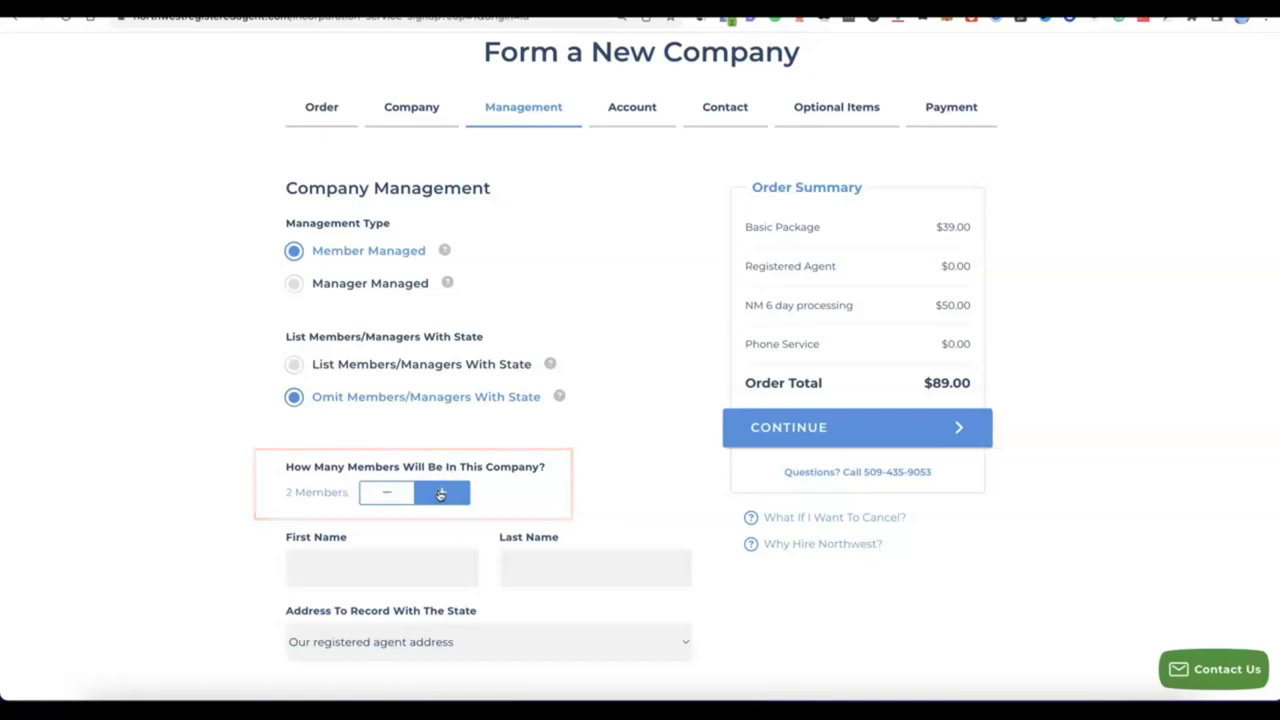
scroll(440, 495, "down", 1)
scroll(440, 495, "down", 3)
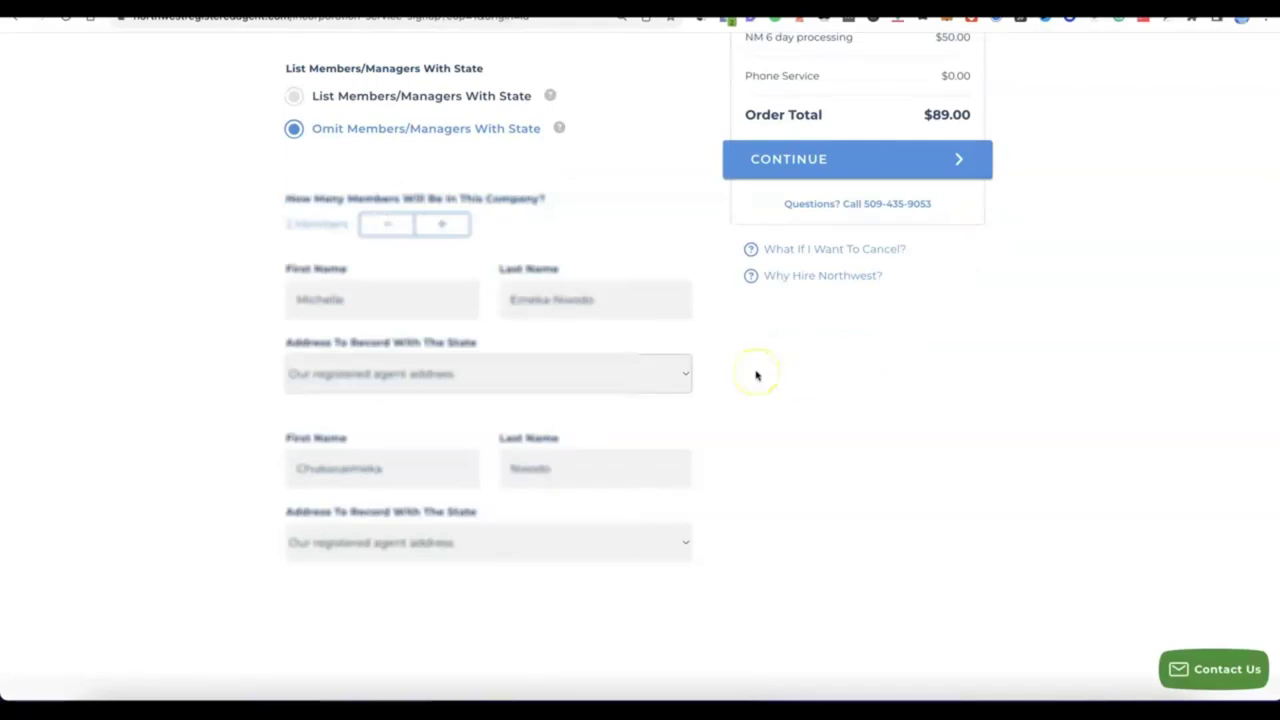
scroll(756, 392, "up", 2)
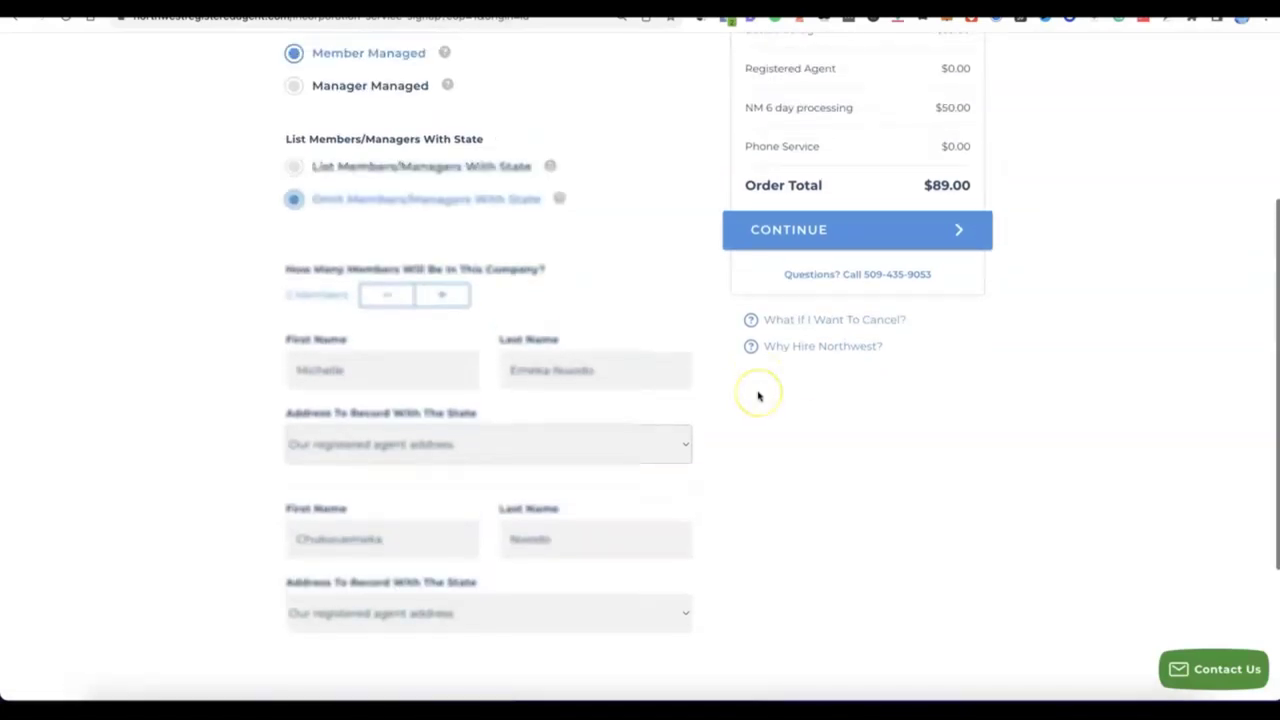
scroll(805, 250, "up", 1)
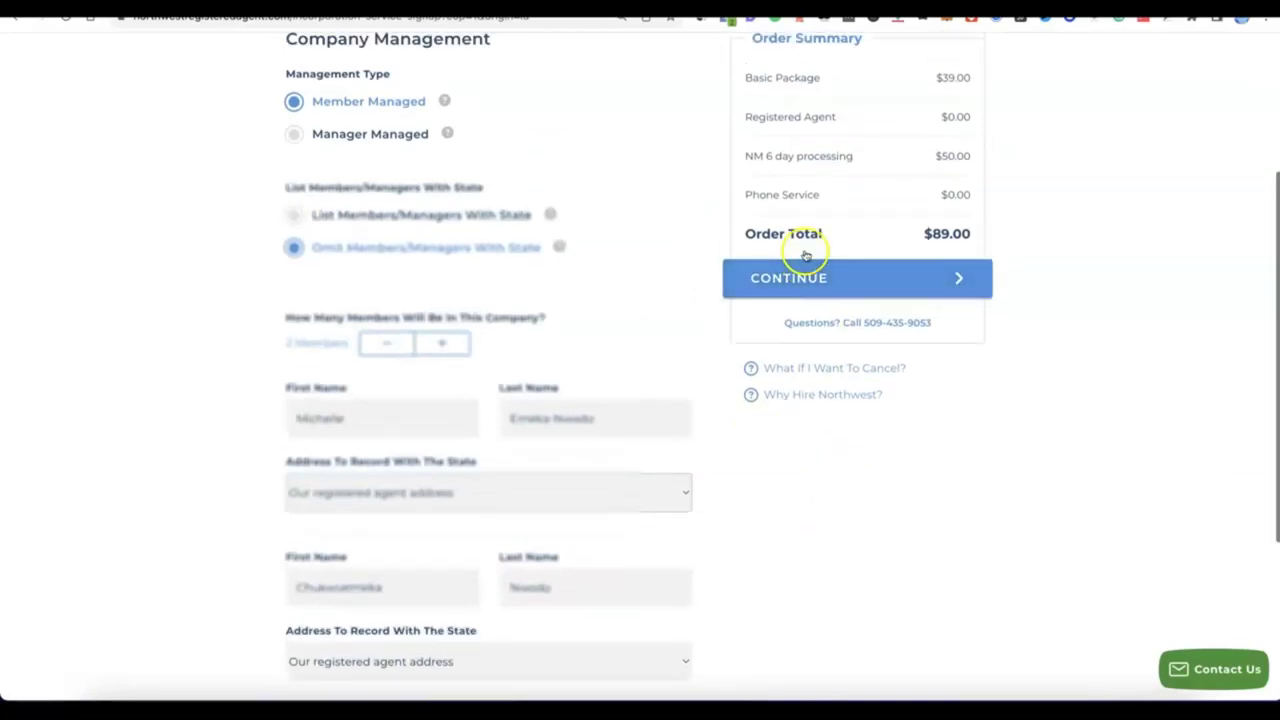
left_click(805, 274)
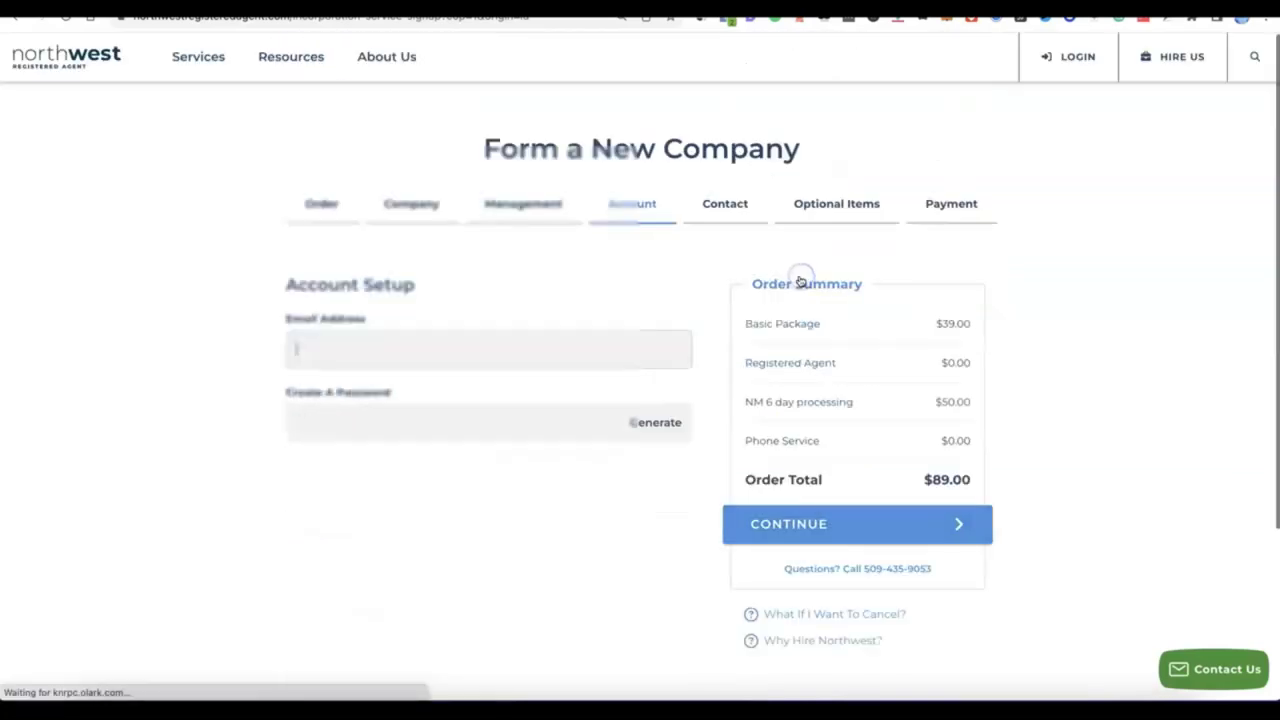
left_click(791, 277)
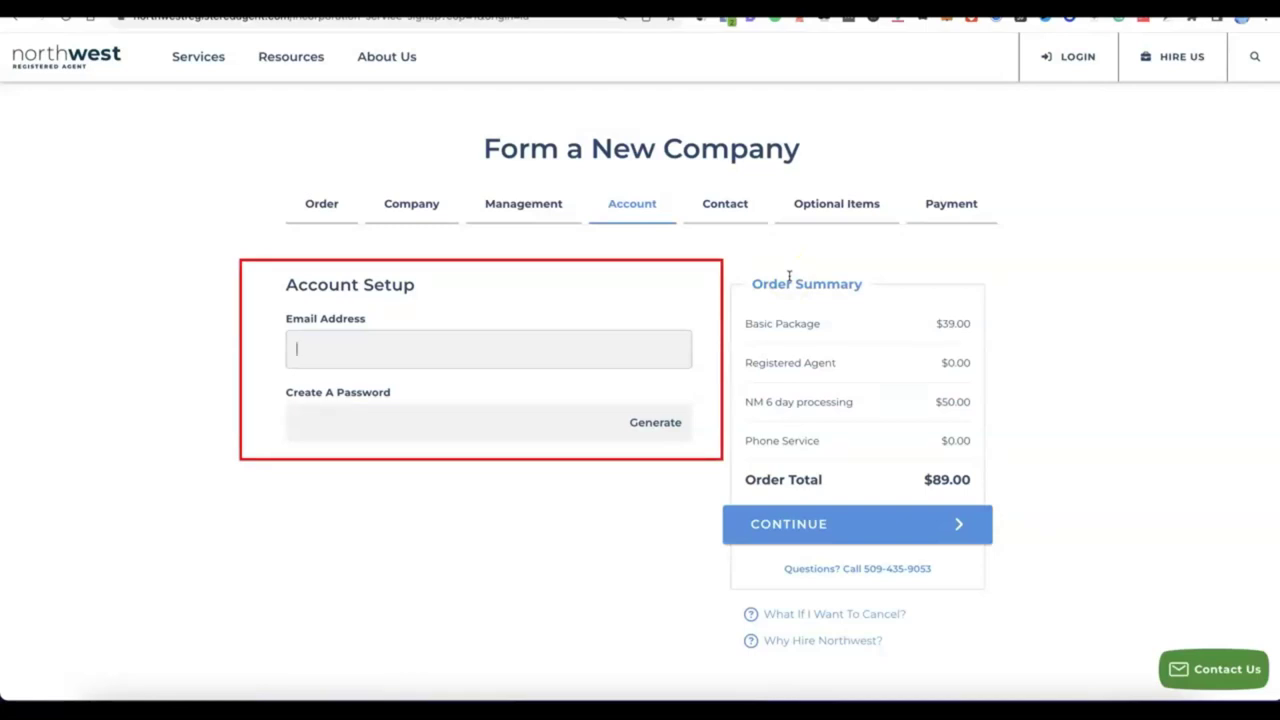
Step: Fill in the account's email address, generate an account password, and continue to the contact details
left_click(440, 341)
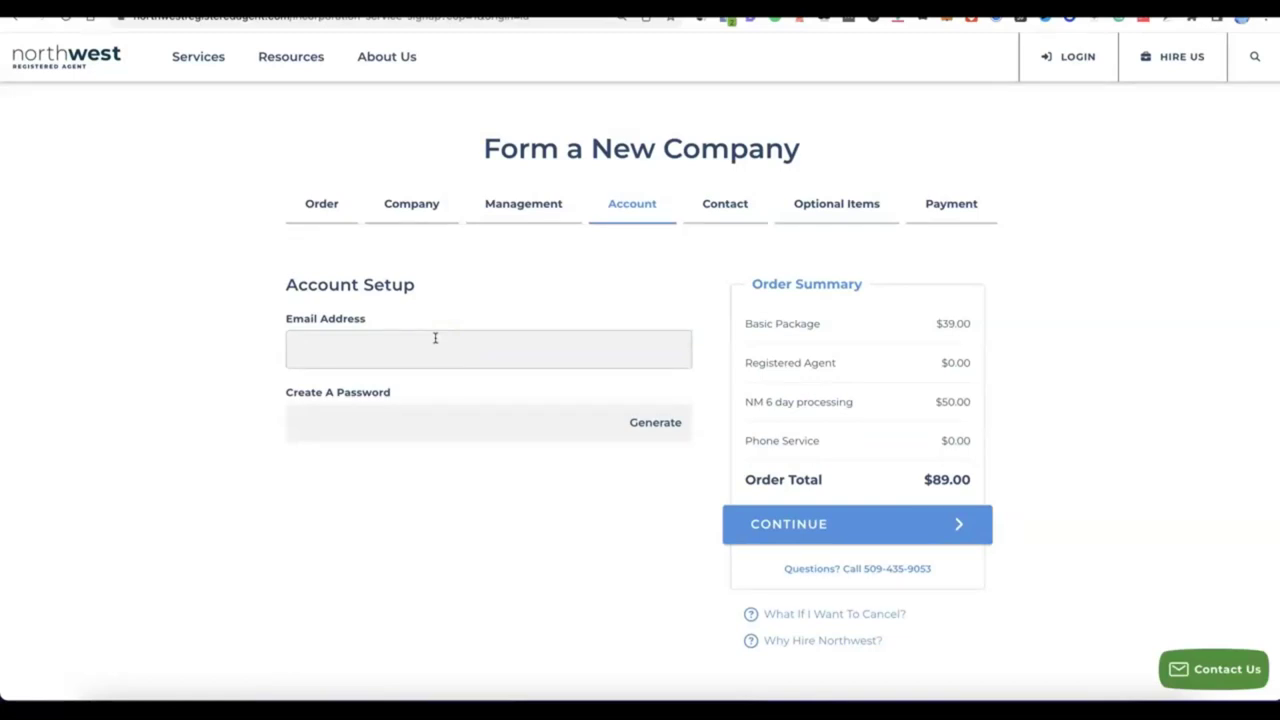
key("ctrl+v")
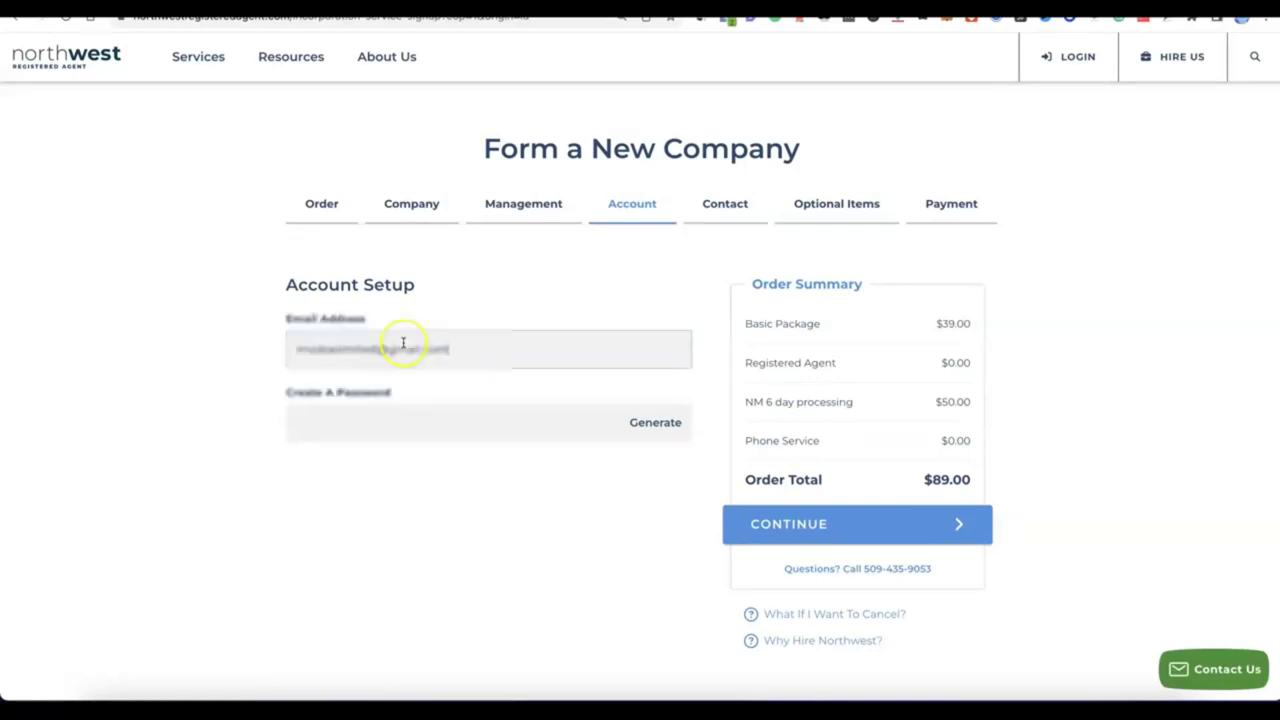
left_click(411, 421)
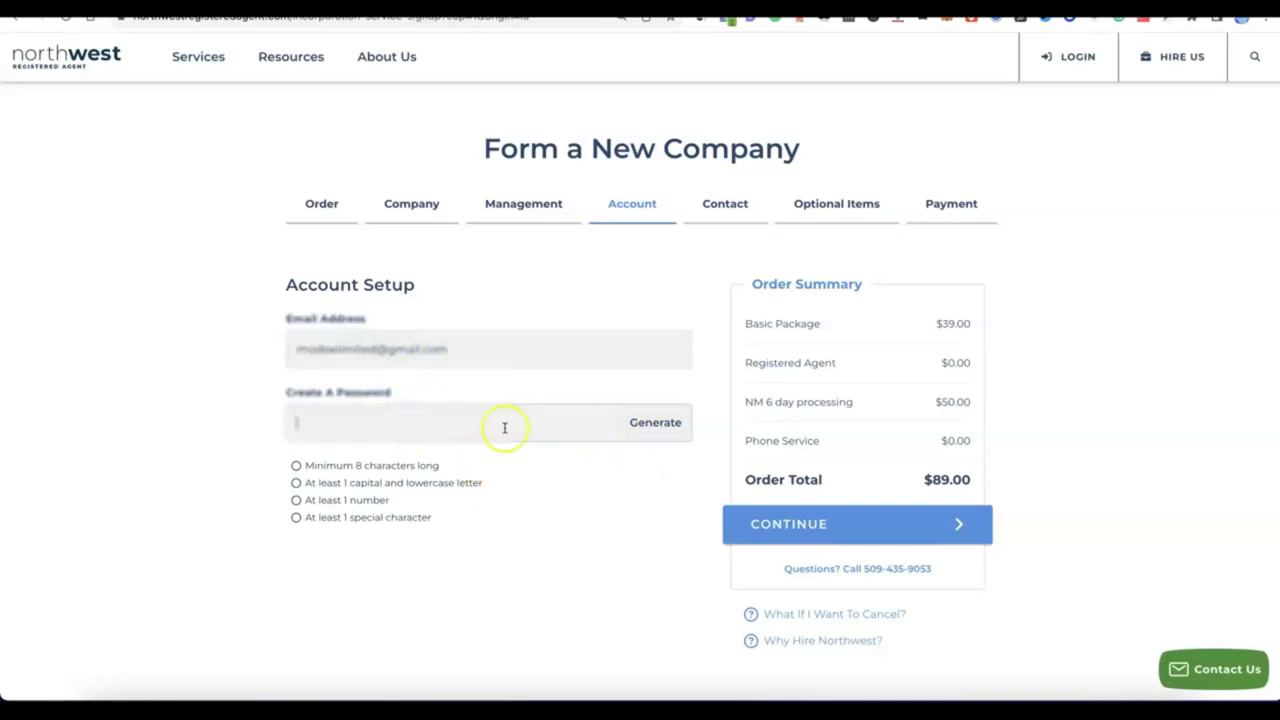
left_click(662, 424)
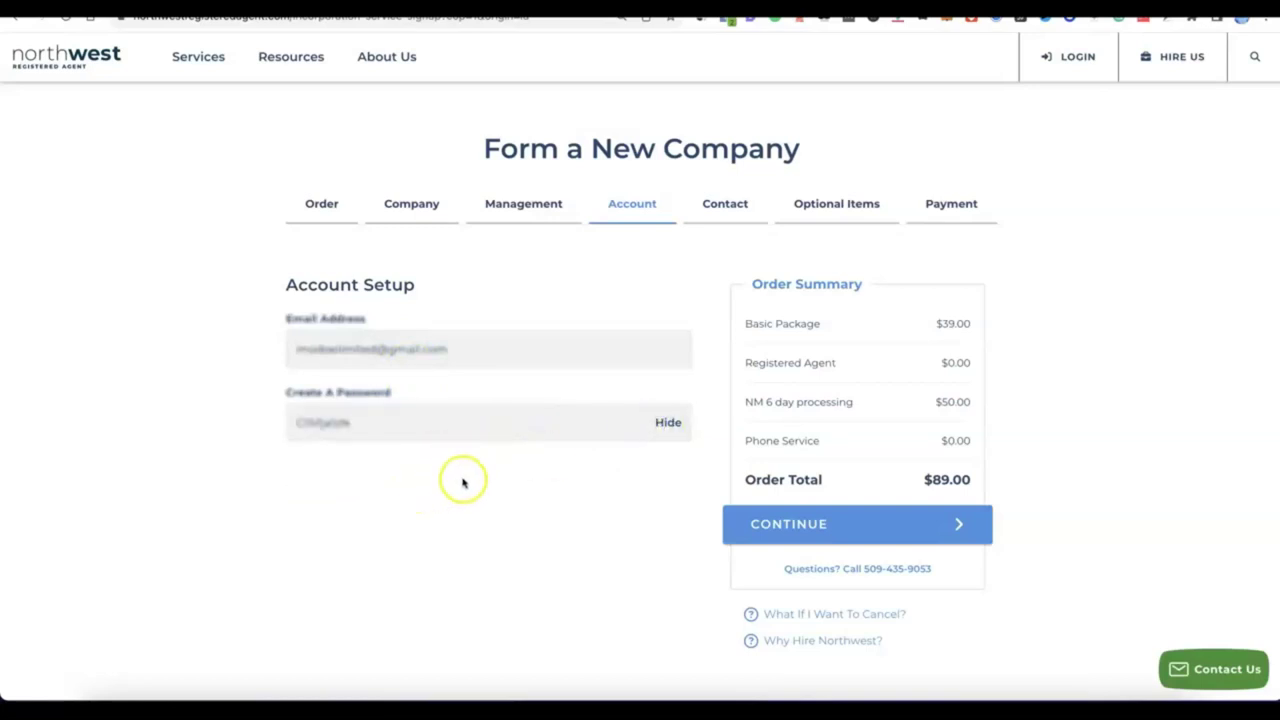
scroll(463, 482, "down", 1)
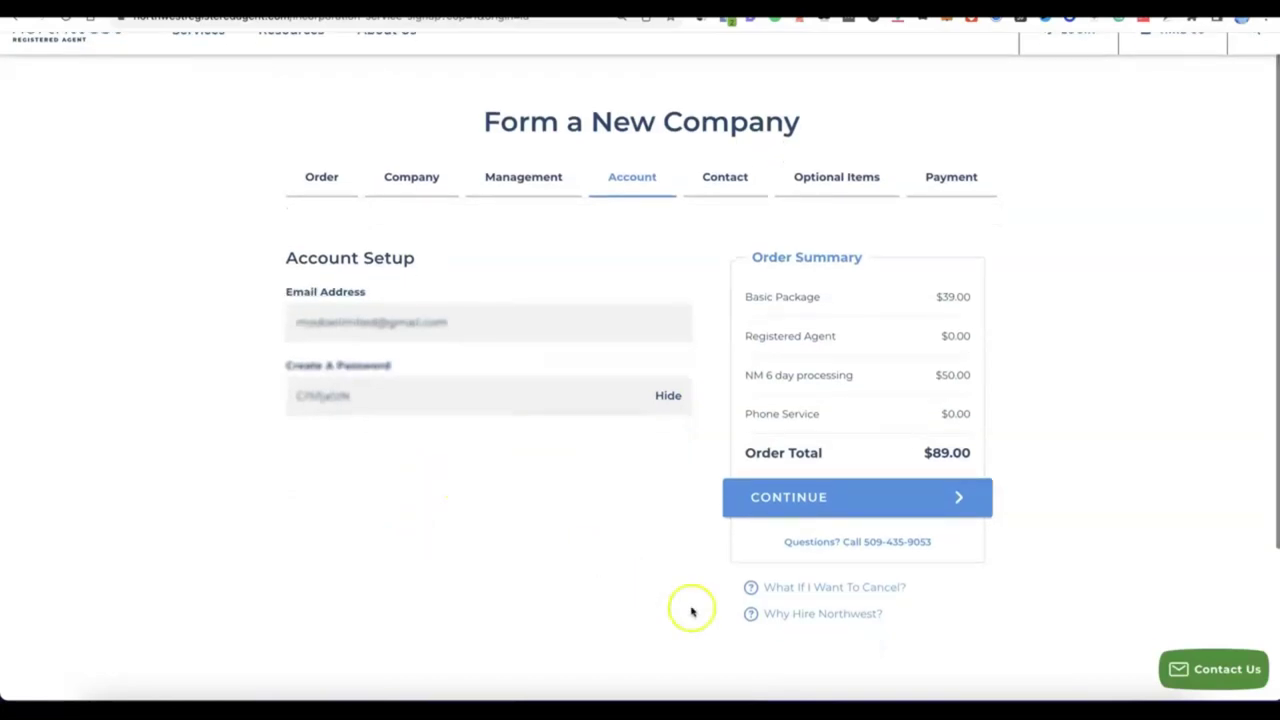
left_click(817, 515)
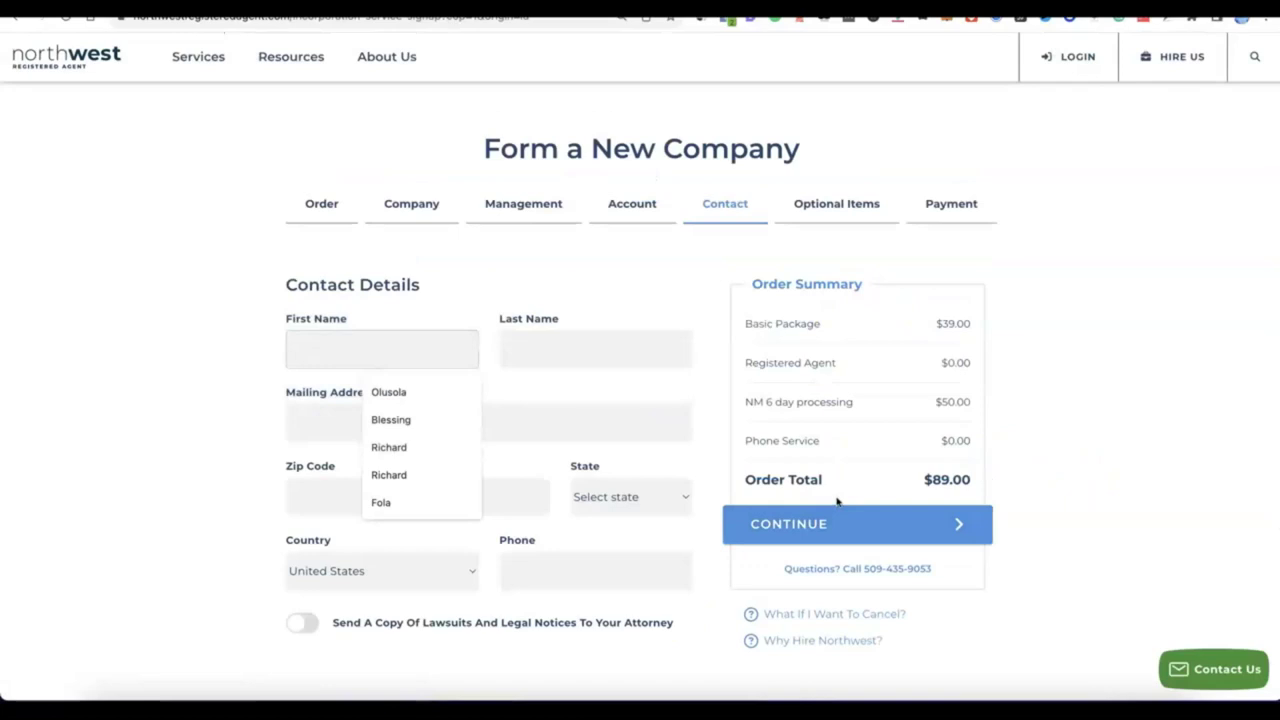
Step: Fill in the contact's name, mailing address, country and phone number, and continue to the optional items
left_click(204, 312)
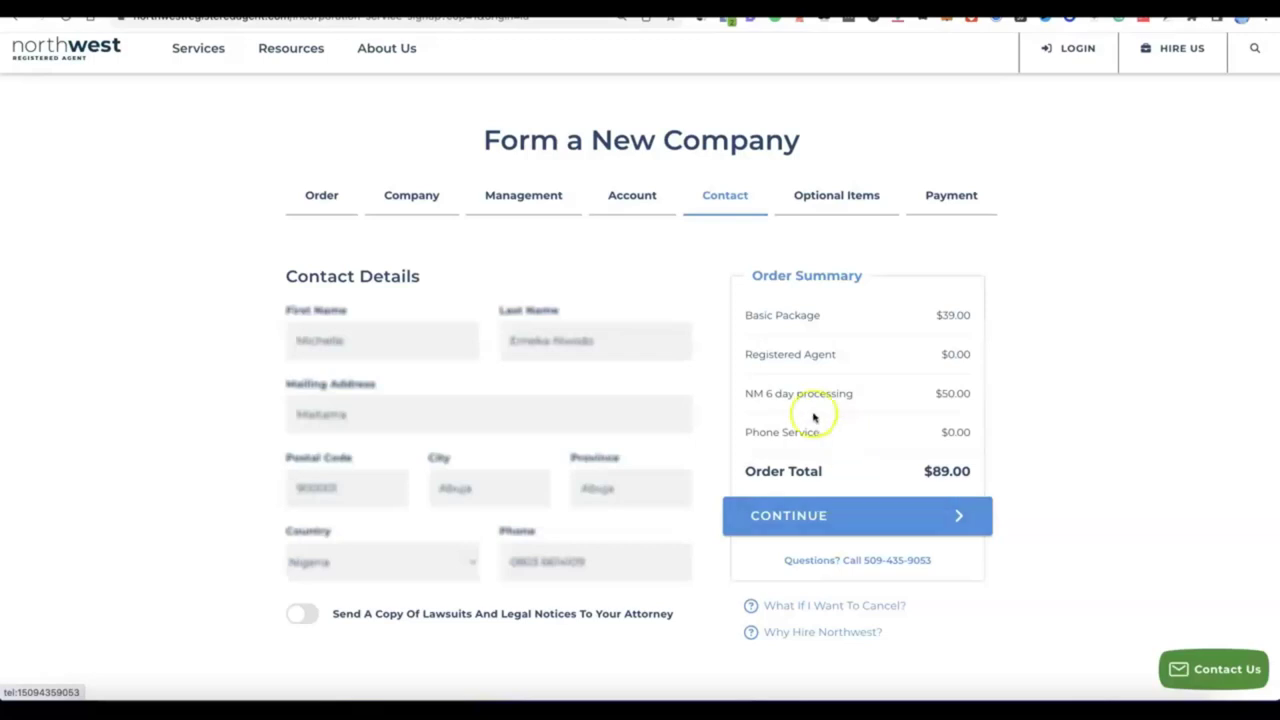
left_click(793, 525)
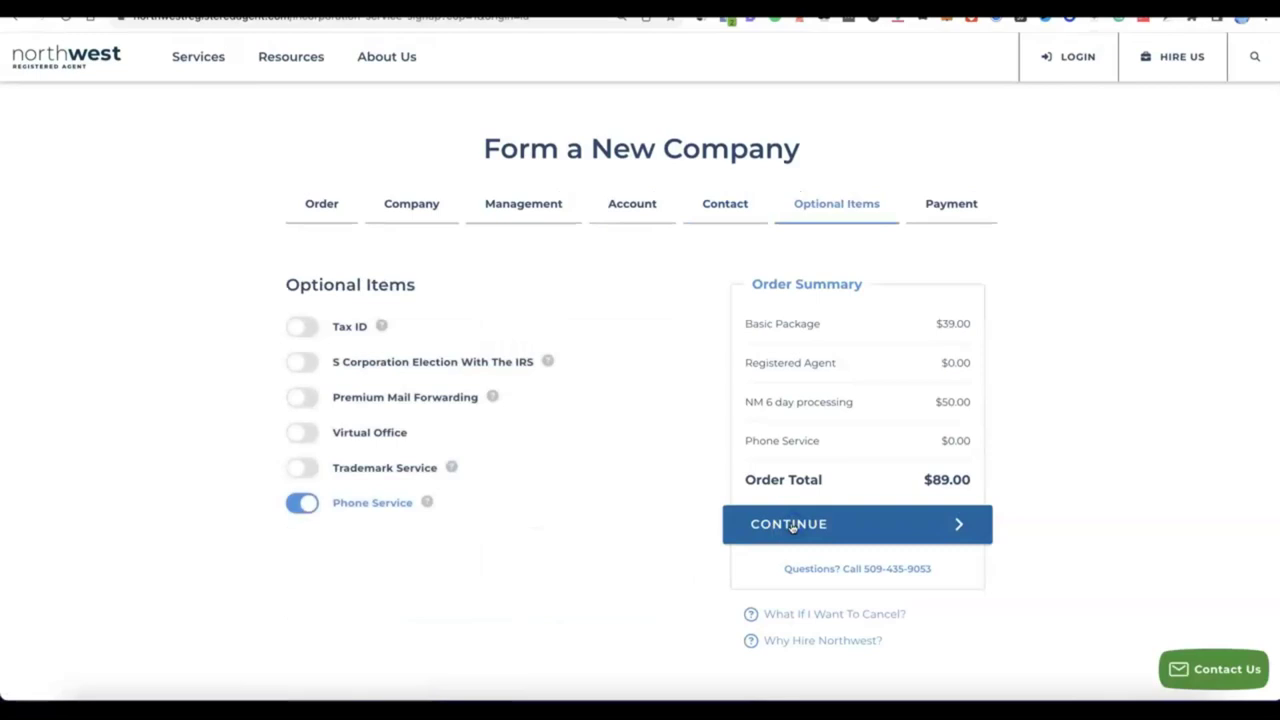
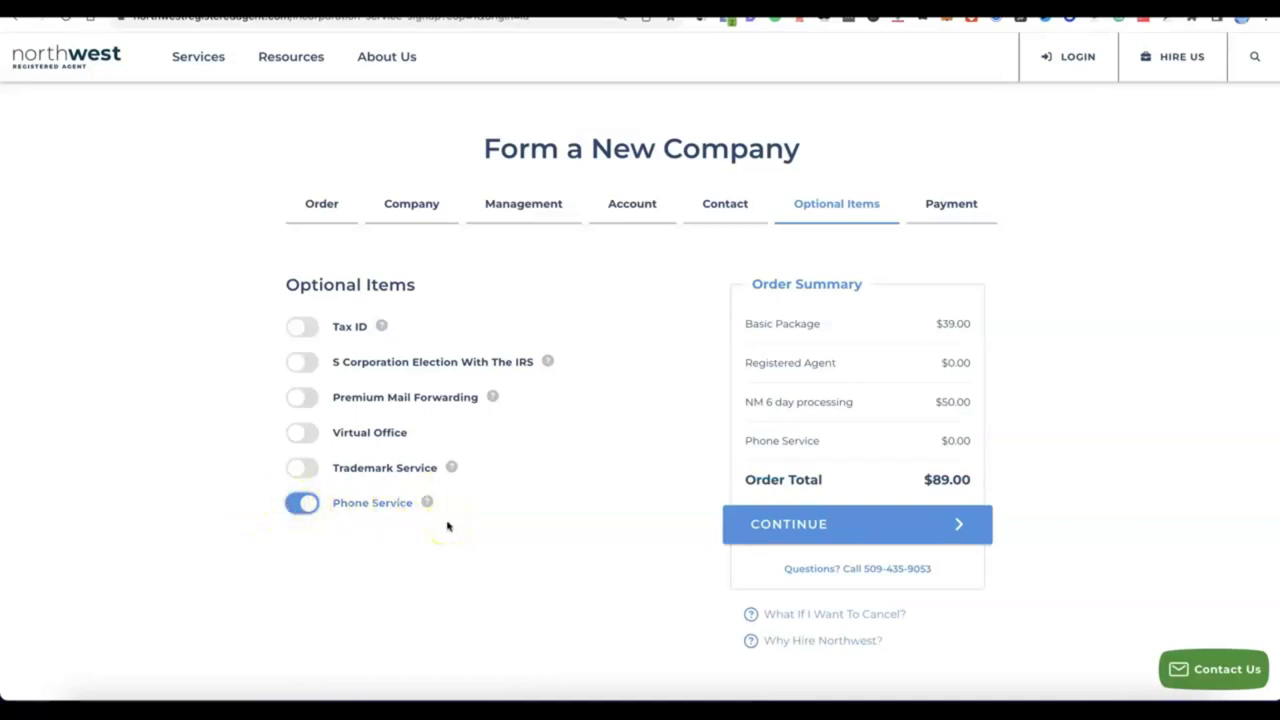
Step: Remove the phone service, add the Tax ID item for an owner without a Social Security Number, and continue to payment
left_click(303, 504)
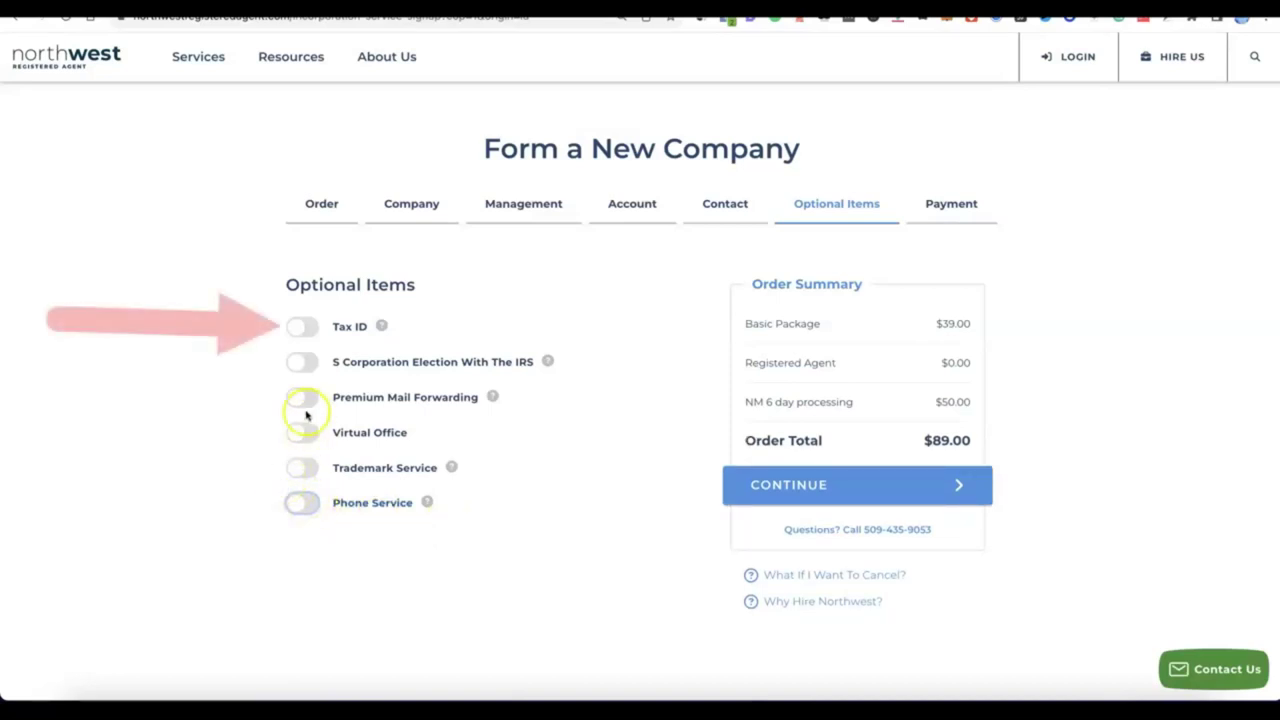
left_click(296, 327)
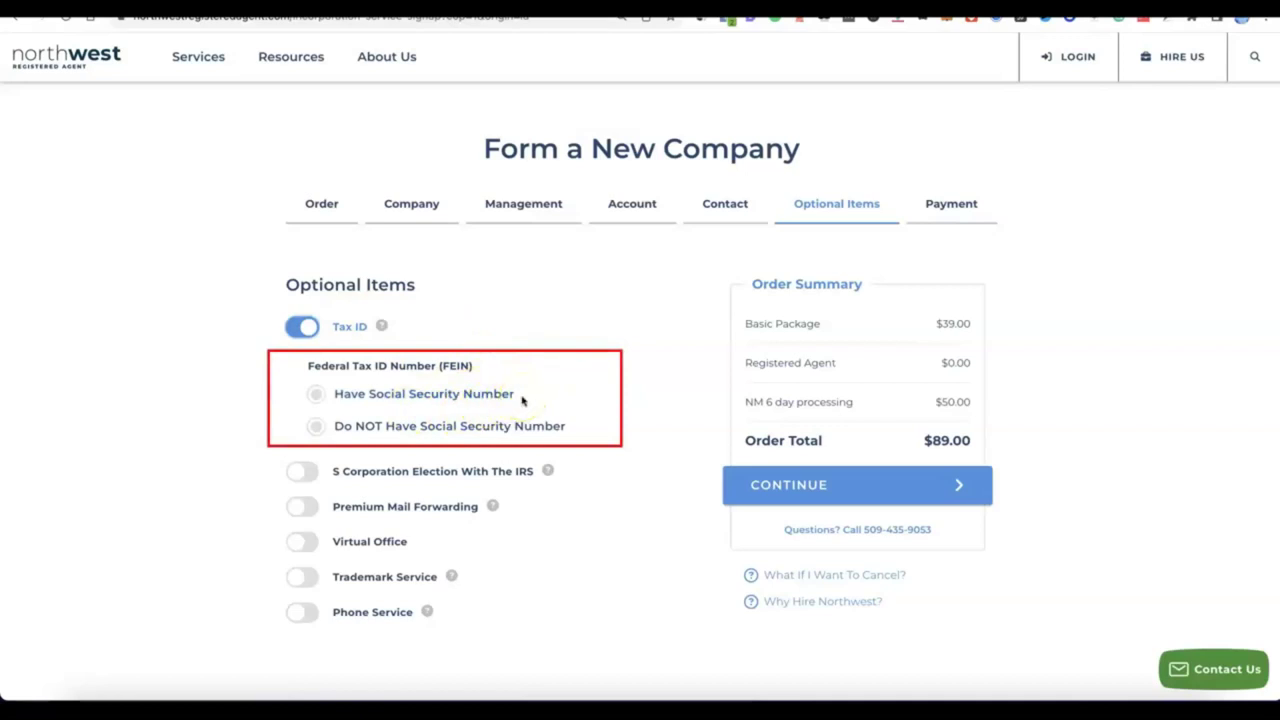
left_click(316, 394)
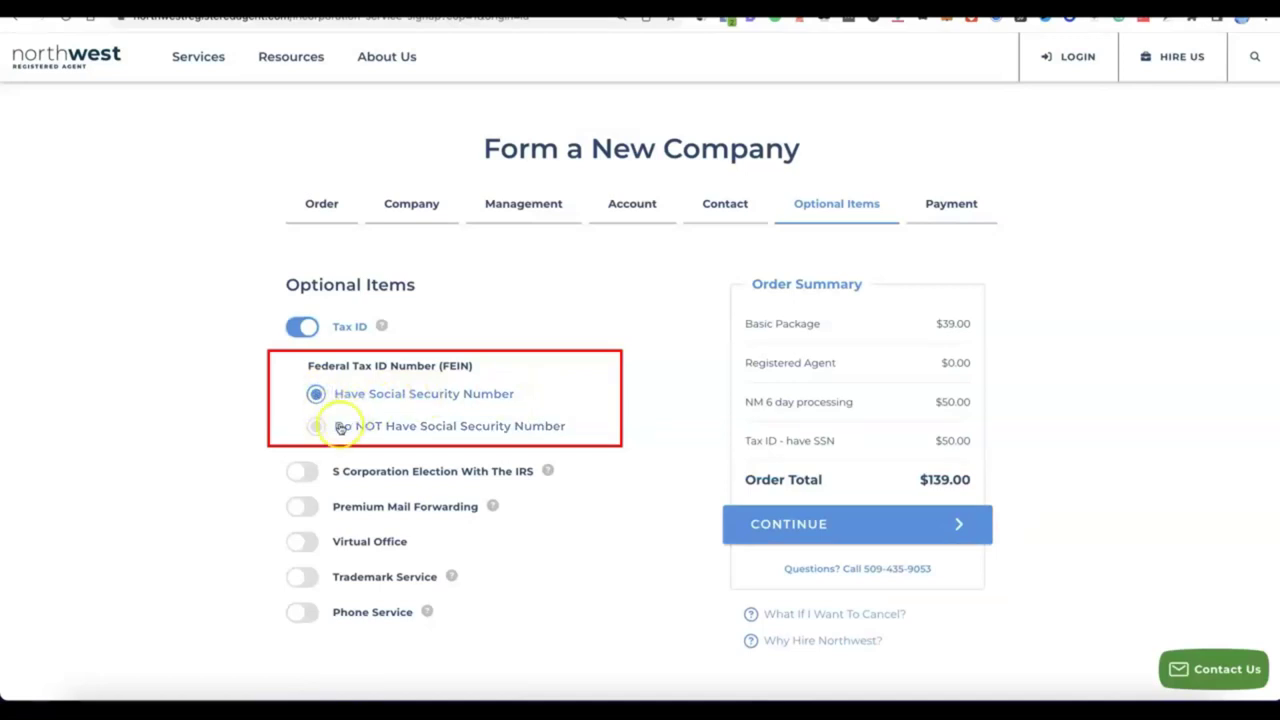
left_click(311, 427)
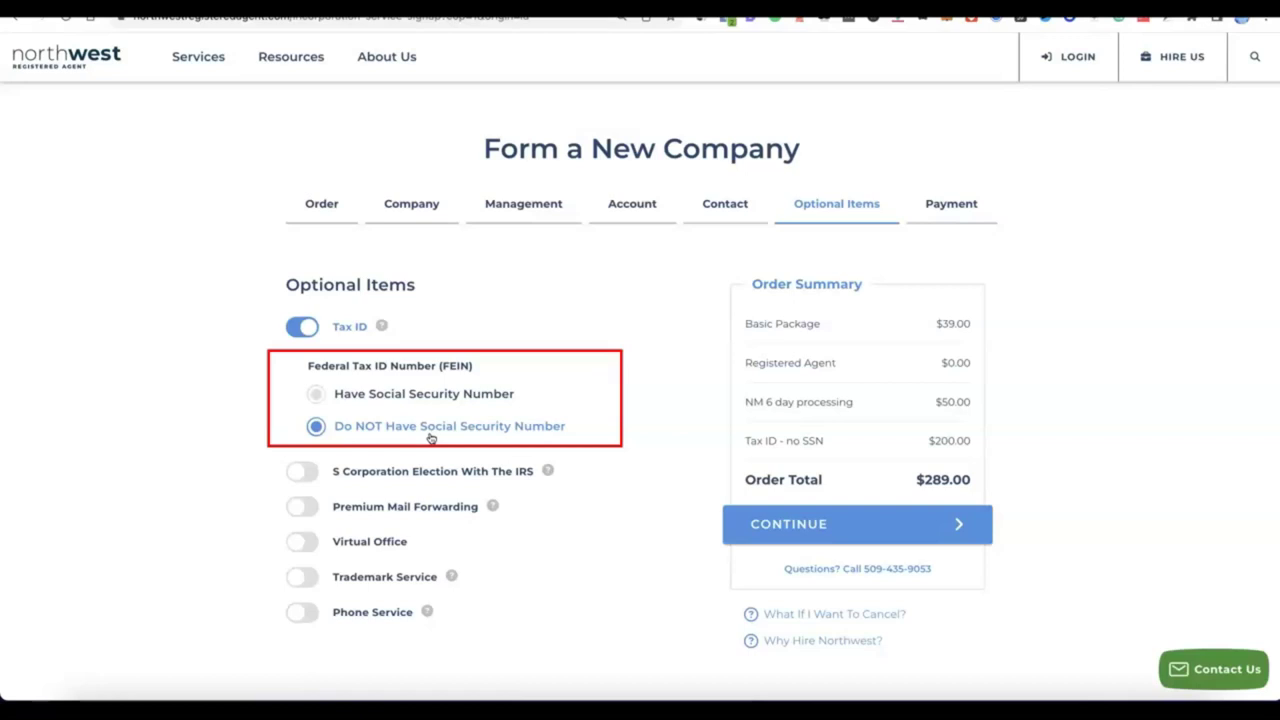
left_click(431, 437)
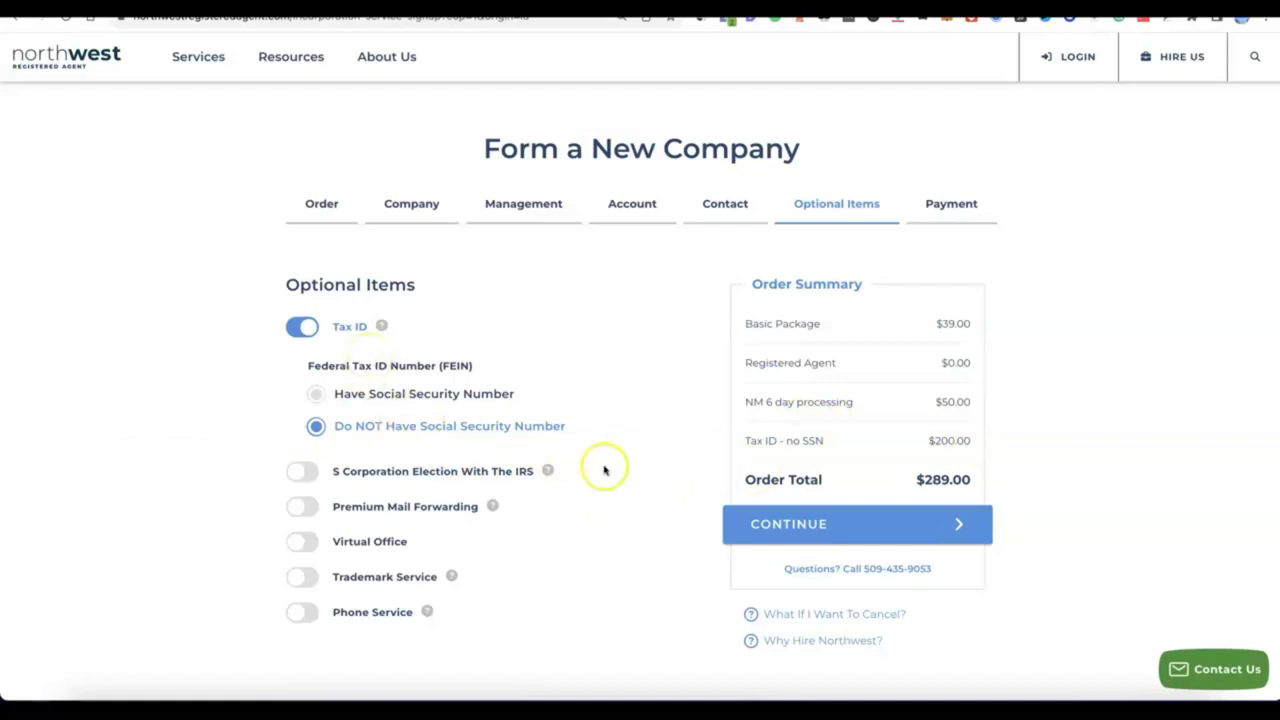
scroll(584, 422, "down", 2)
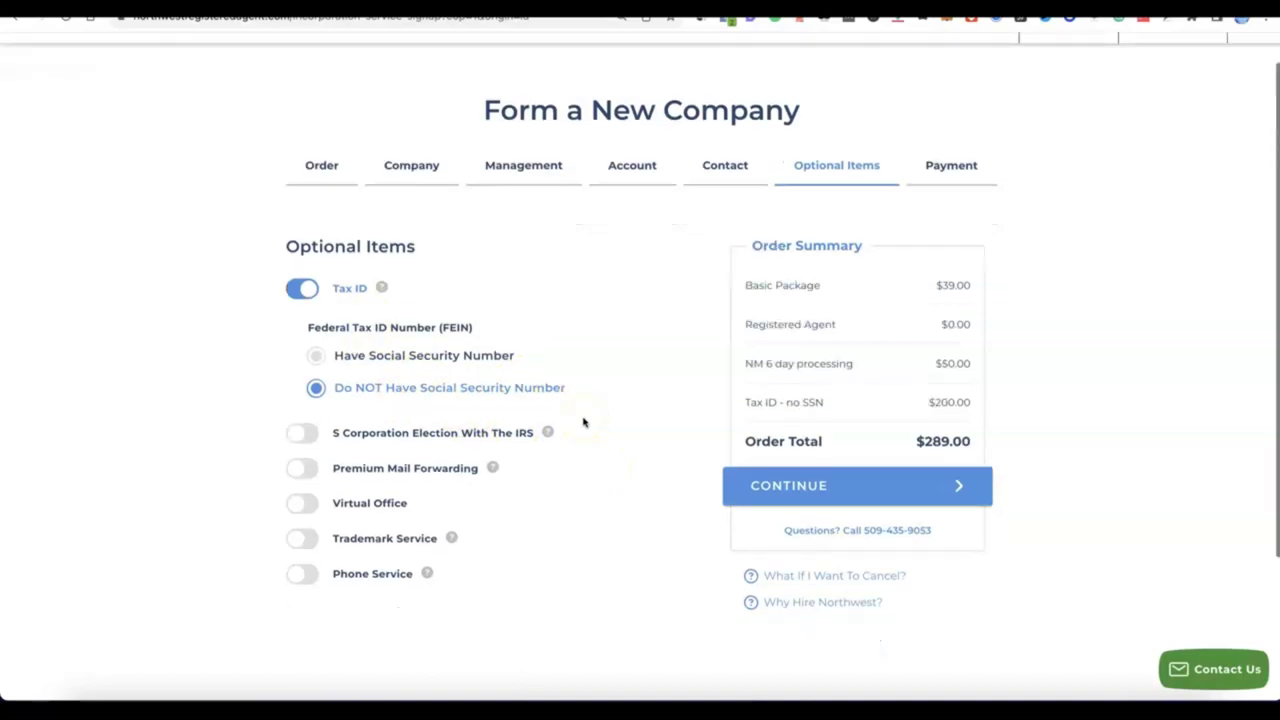
scroll(584, 422, "up", 1)
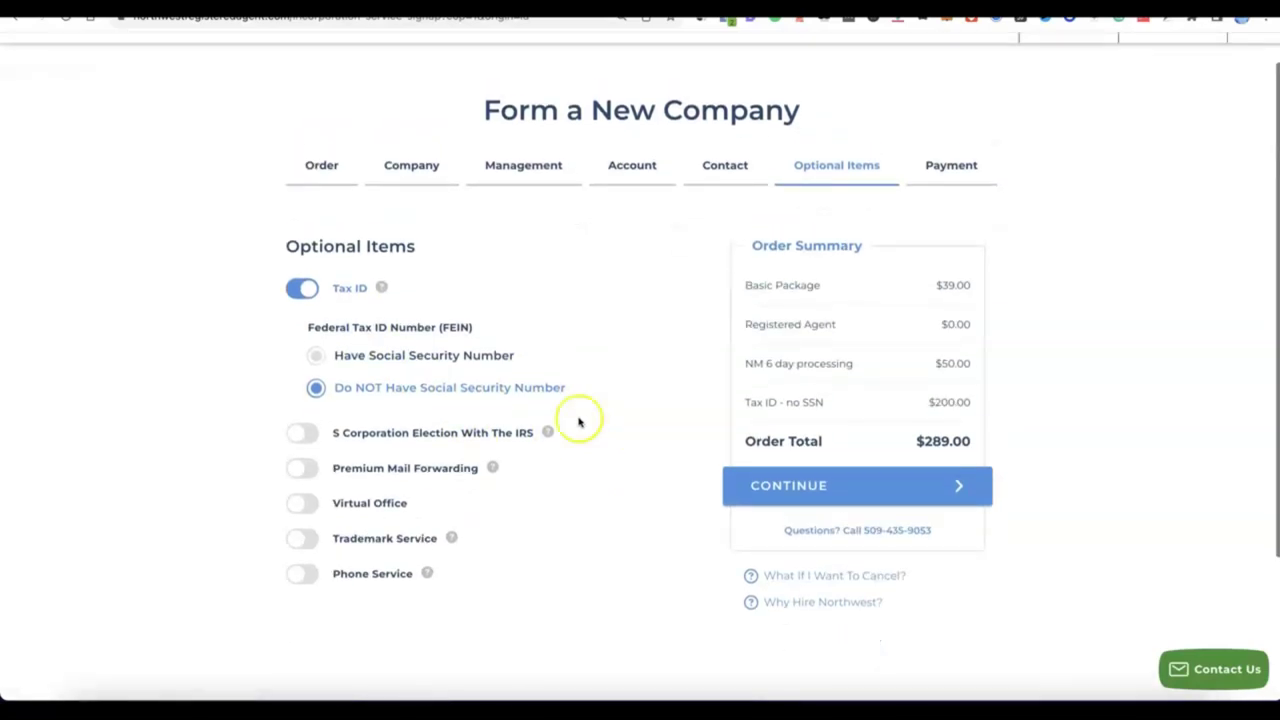
left_click(809, 486)
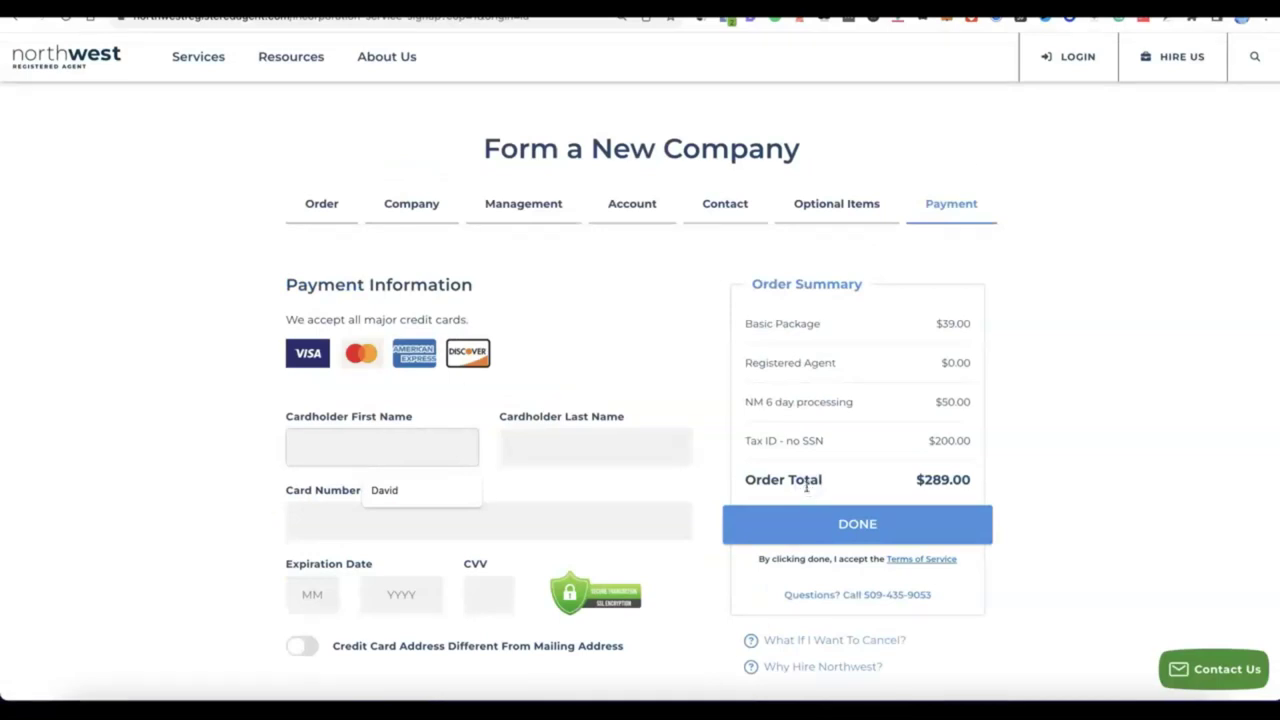
Step: Fill in the cardholder's name, card number, expiration date and CVV, and place the order
scroll(806, 470, "down", 1)
left_click(349, 344)
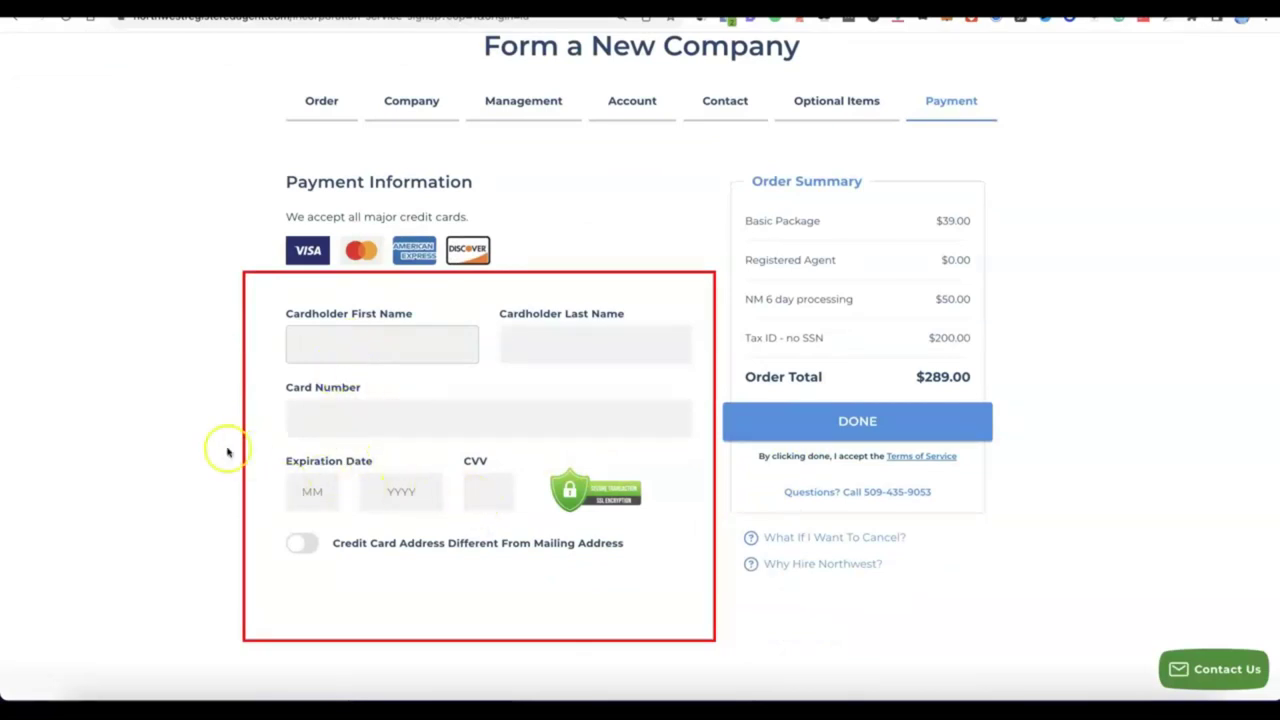
left_click(826, 487)
left_click(415, 346)
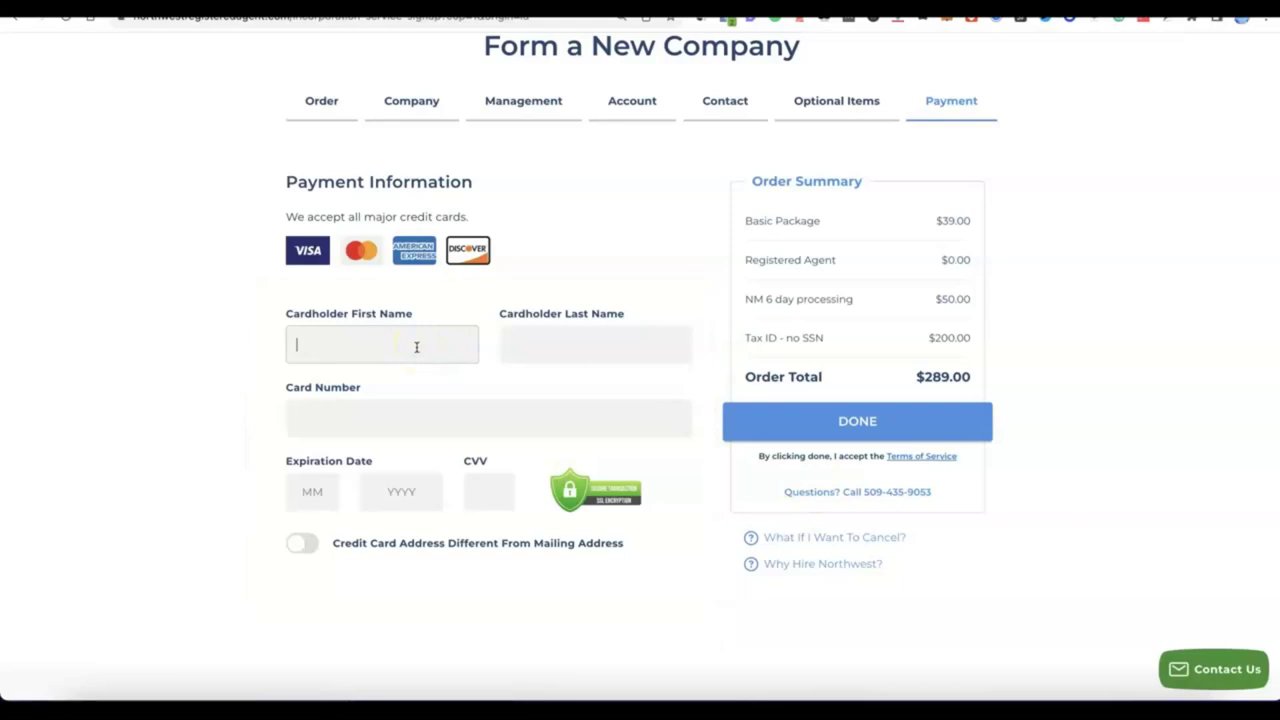
left_click(479, 333)
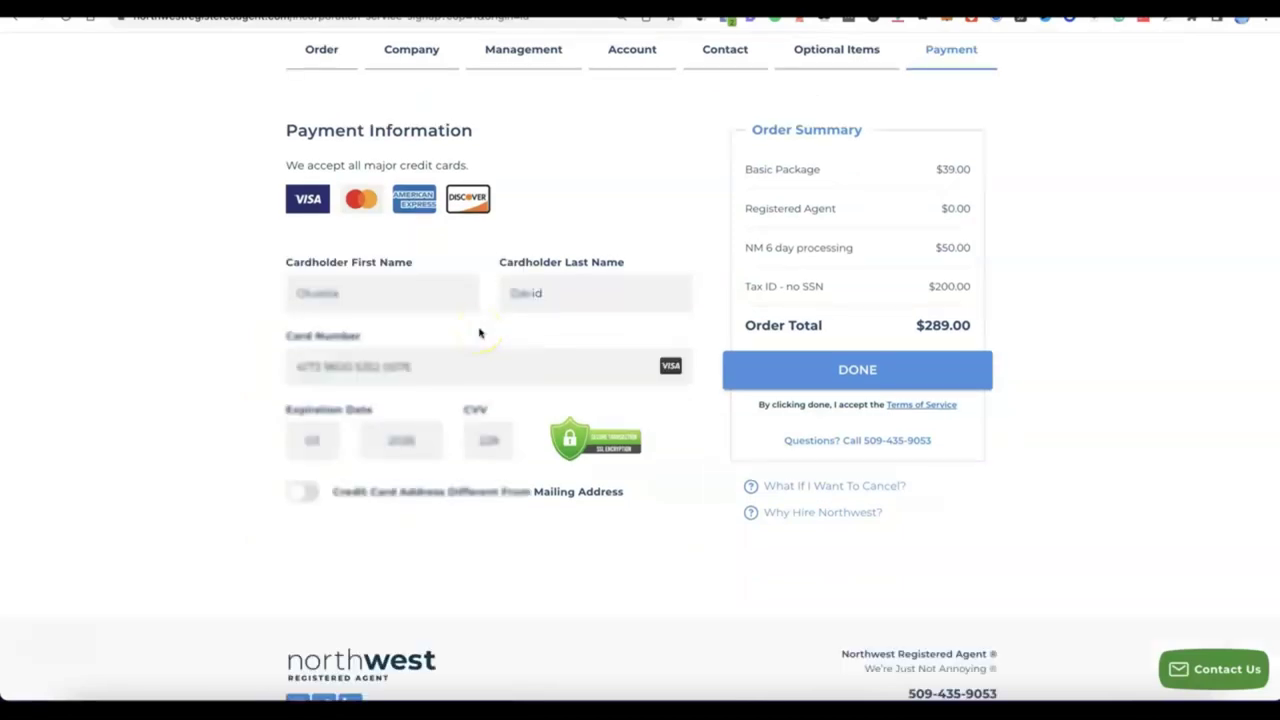
left_click(828, 370)
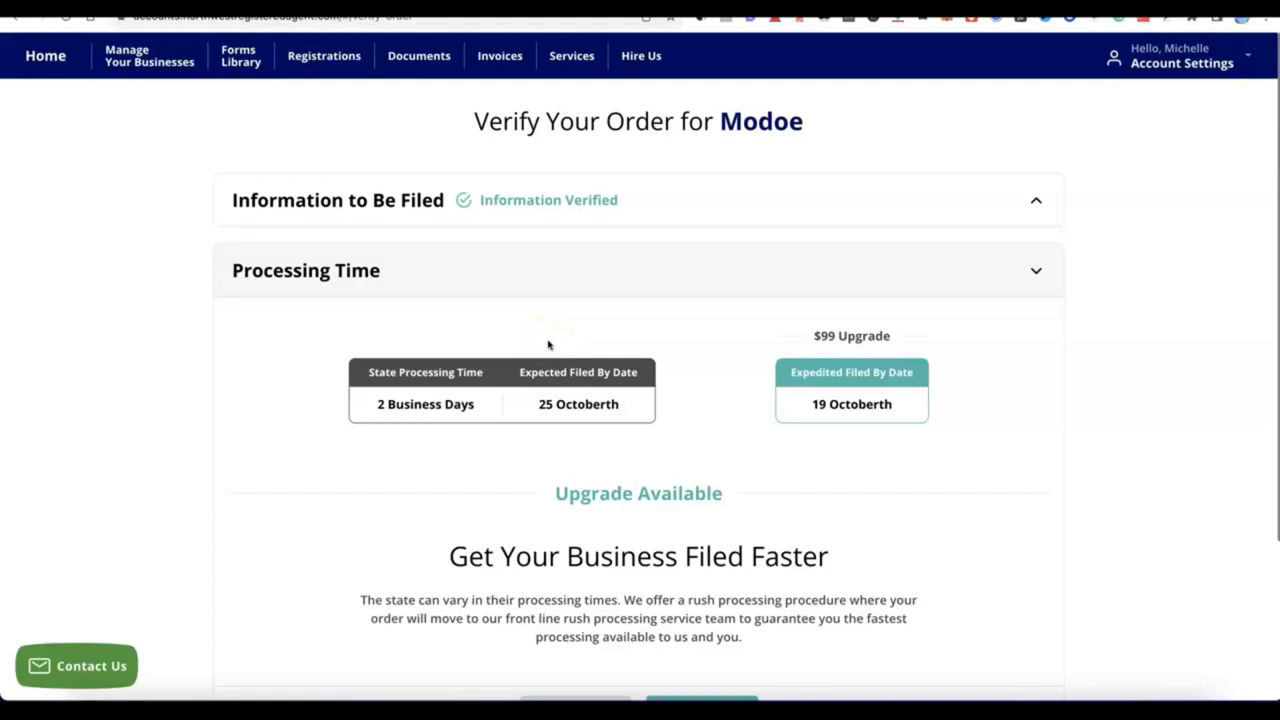
Step: Decline the expedited filing upgrade and the extra new business items, and submit the verified order for Modoe
left_click(583, 303)
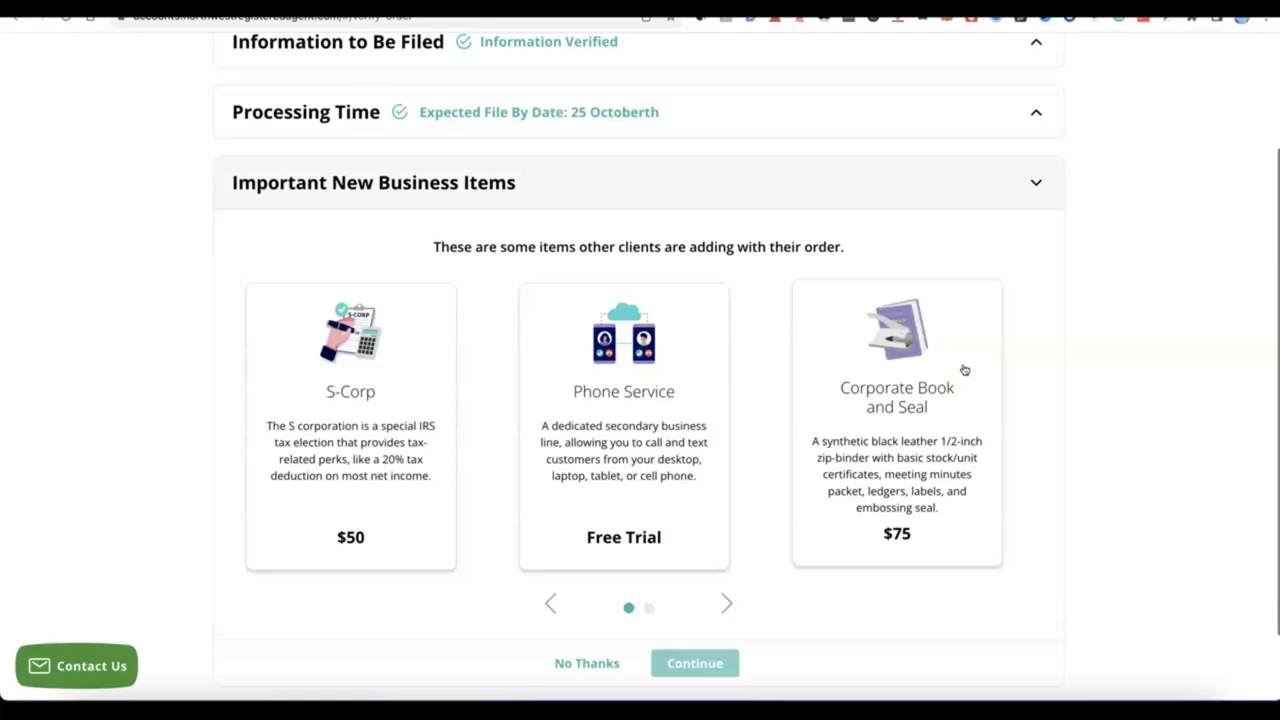
left_click(947, 399)
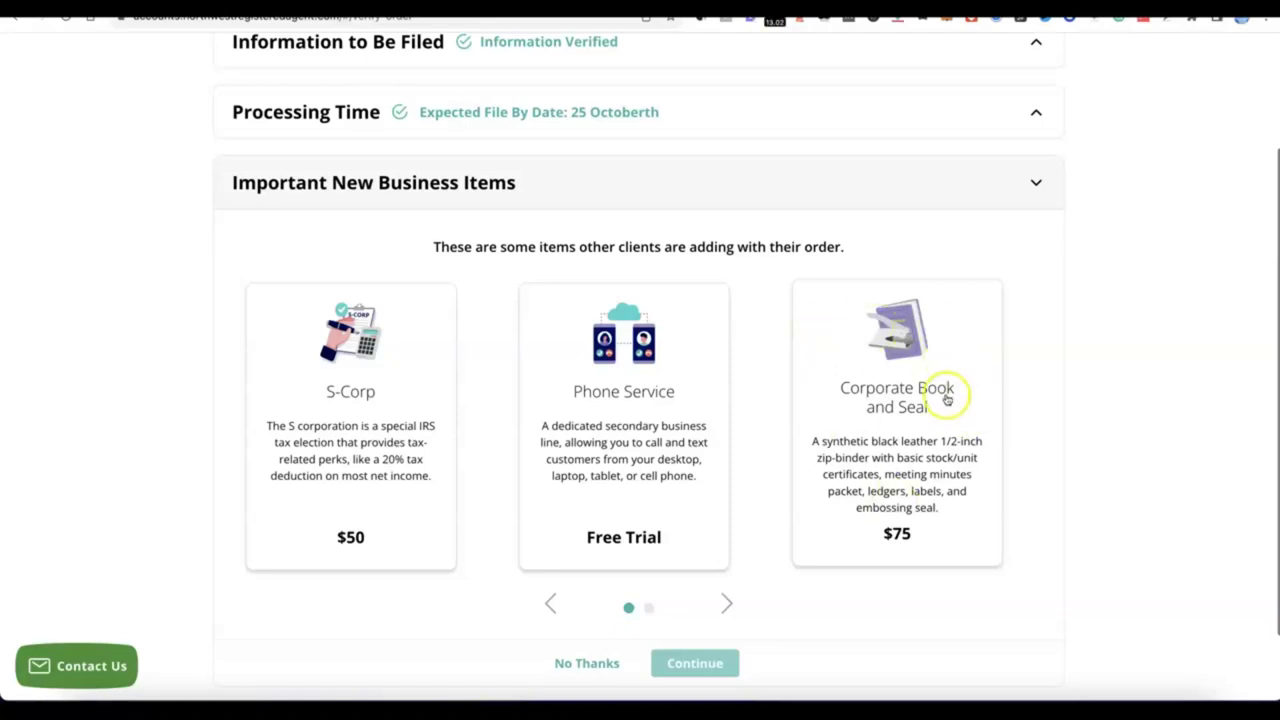
scroll(760, 363, "down", 1)
scroll(666, 415, "down", 2)
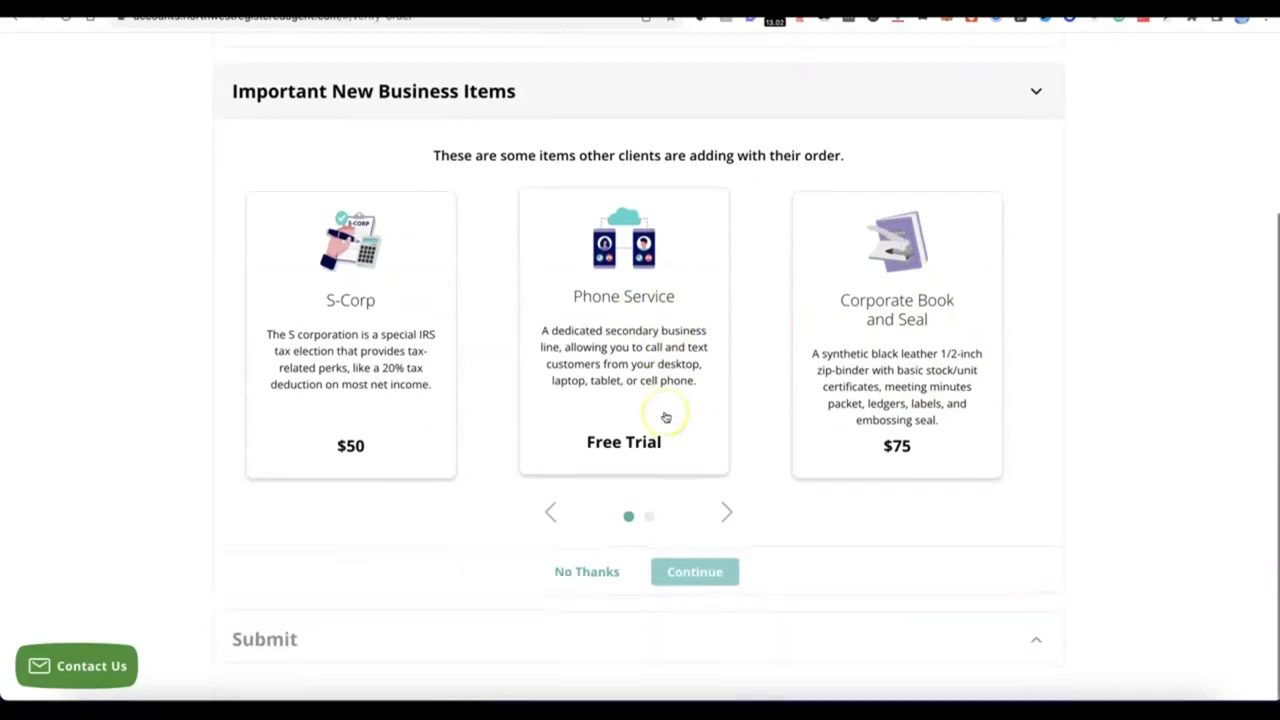
left_click(590, 576)
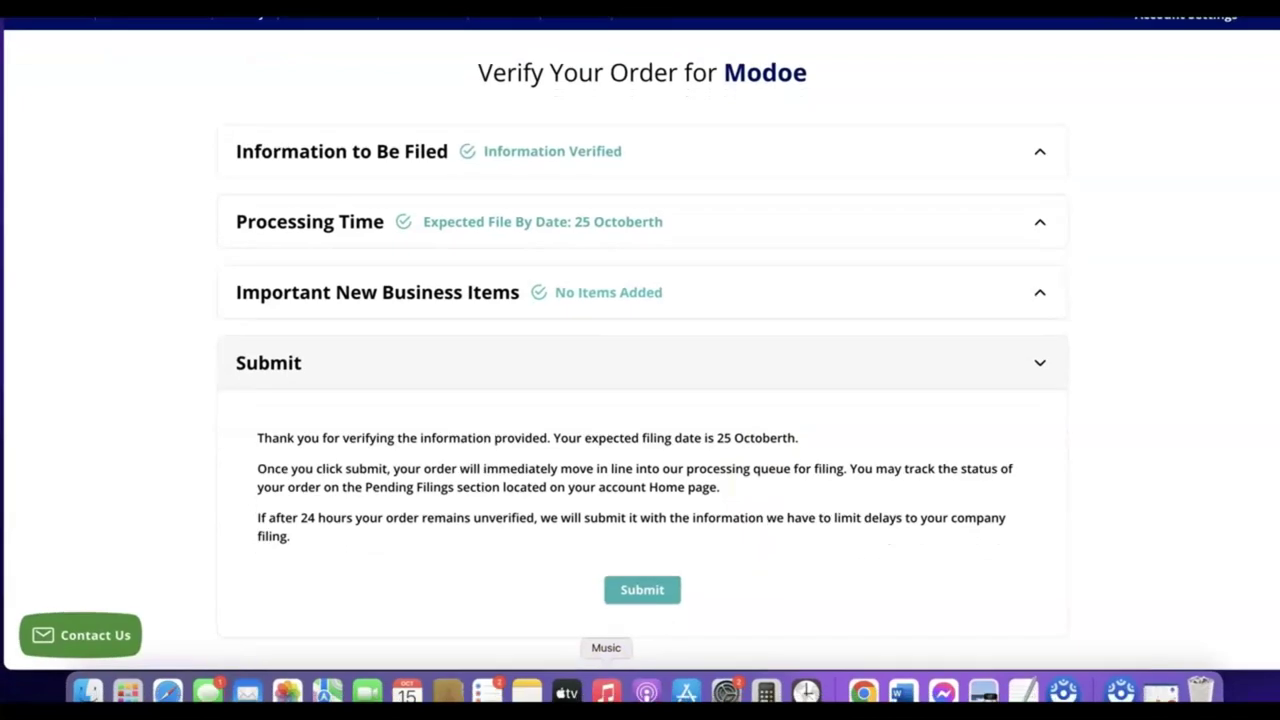
left_click(407, 686)
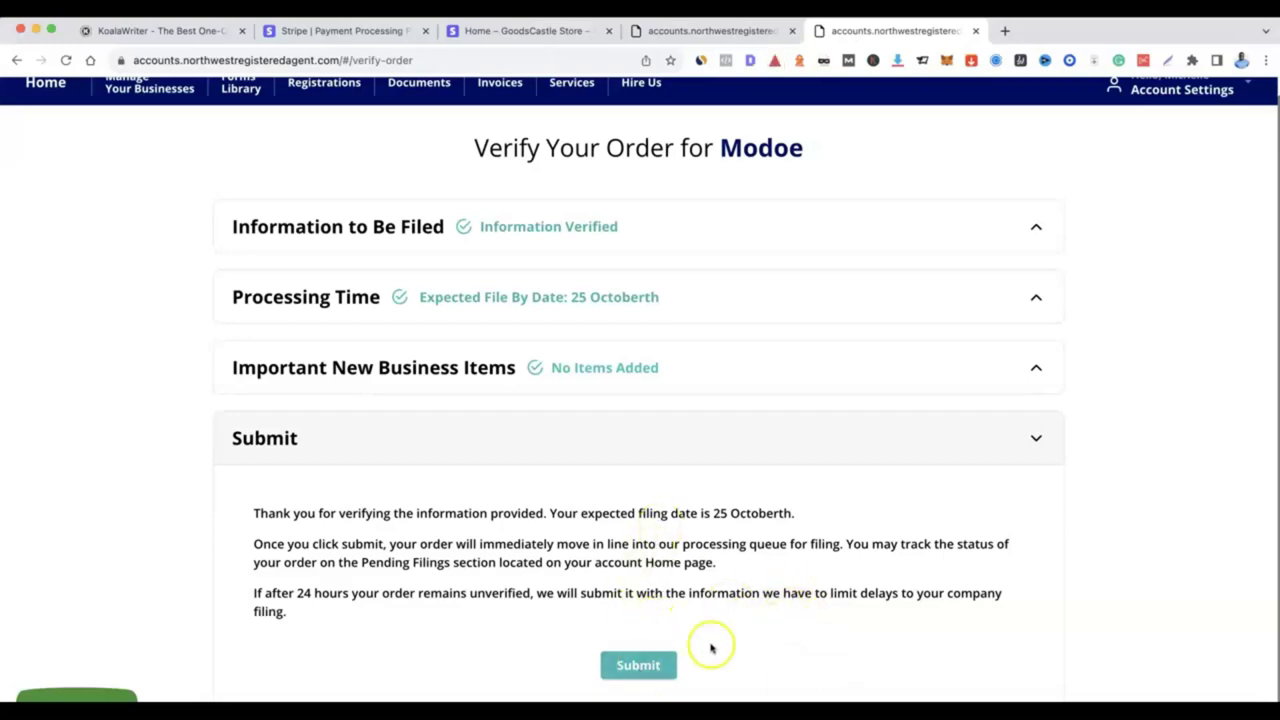
left_click(640, 666)
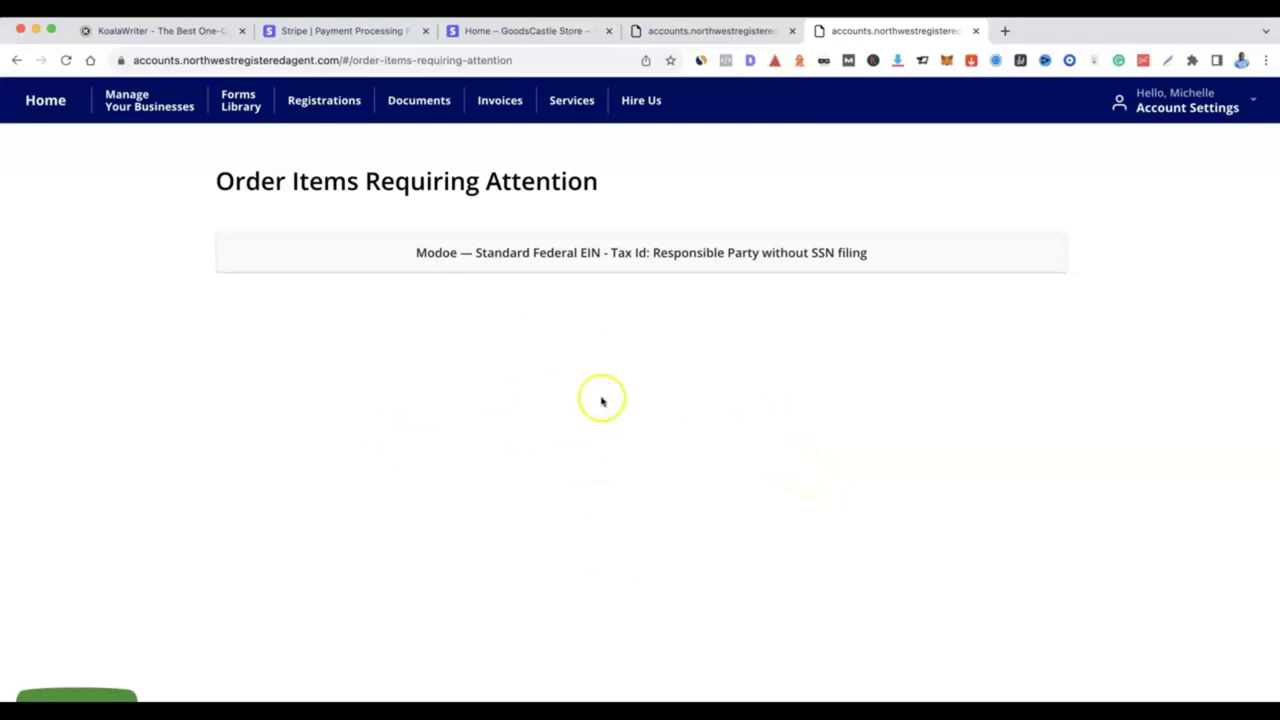
Step: Open the Modoe federal EIN item for filing without an SSN and choose the existing contact as the responsible party
left_click(538, 252)
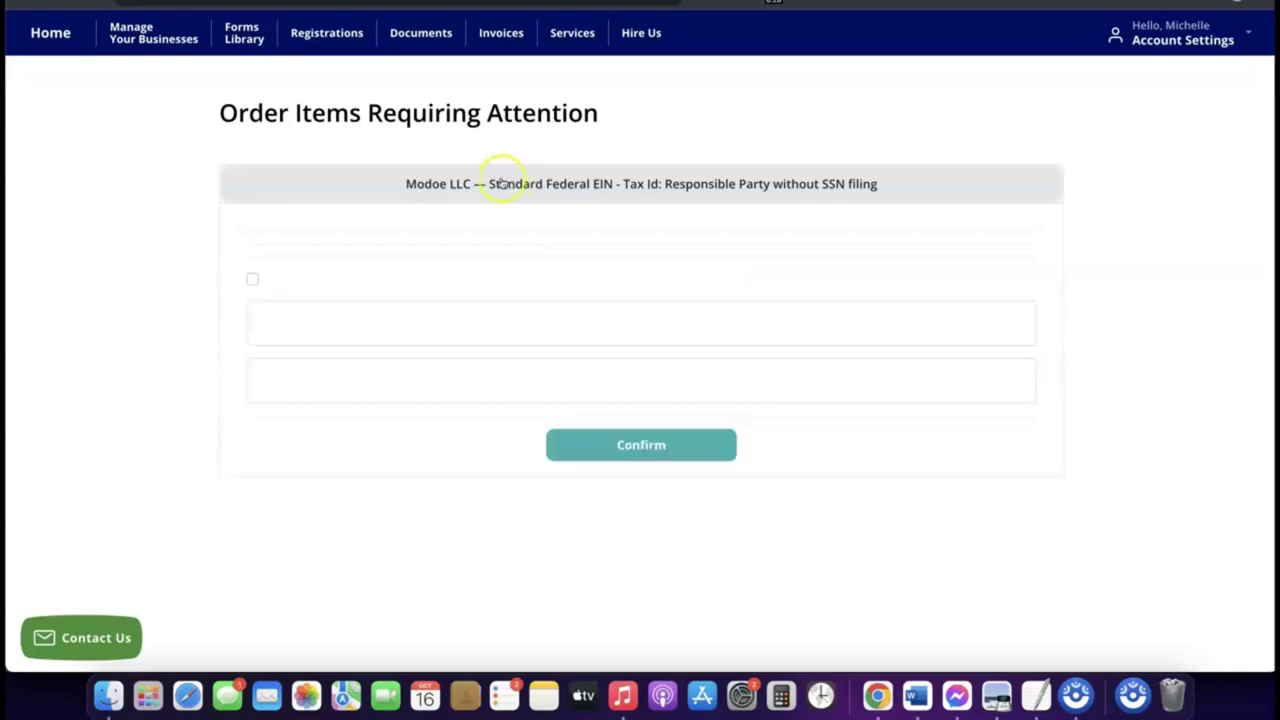
scroll(486, 300, "down", 3)
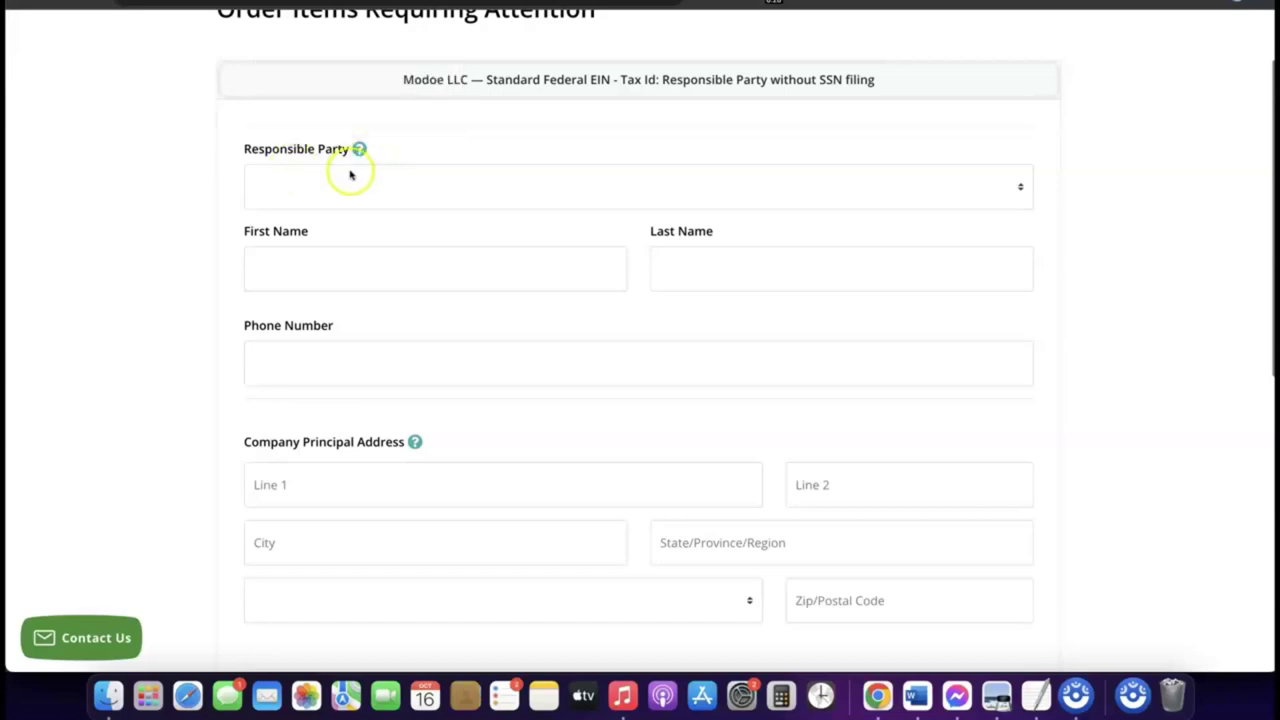
left_click(351, 176)
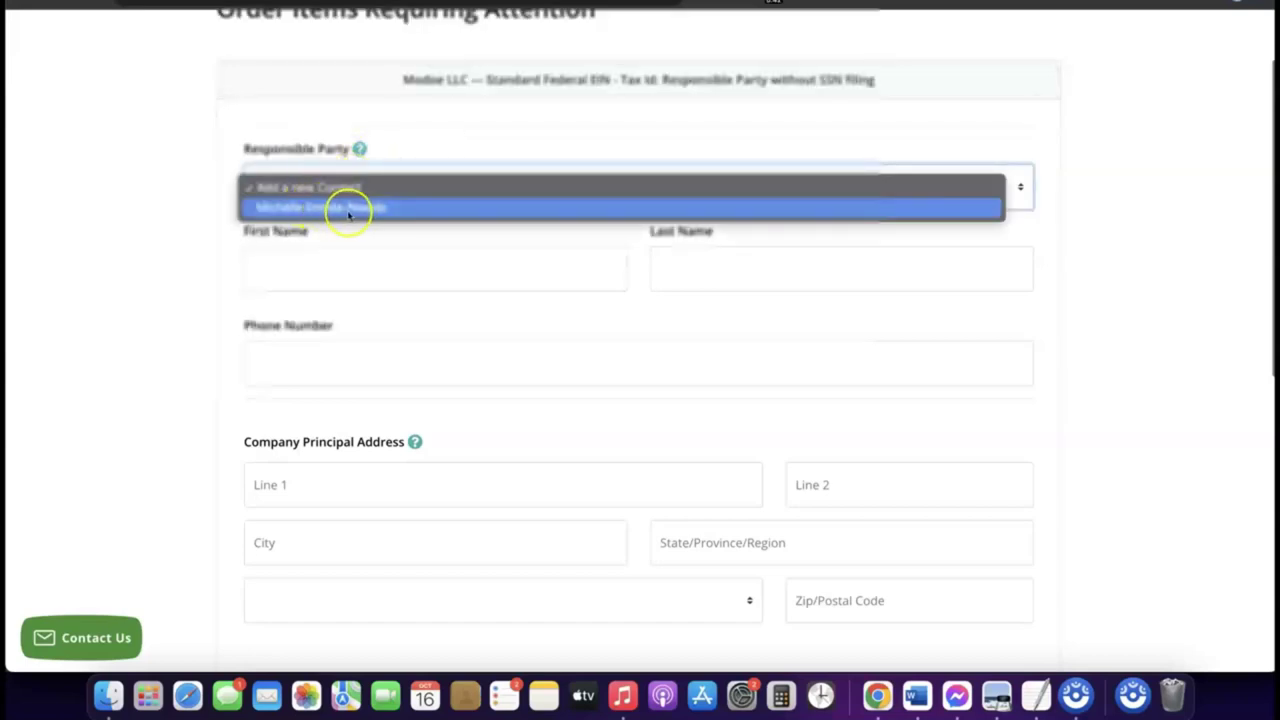
left_click(338, 208)
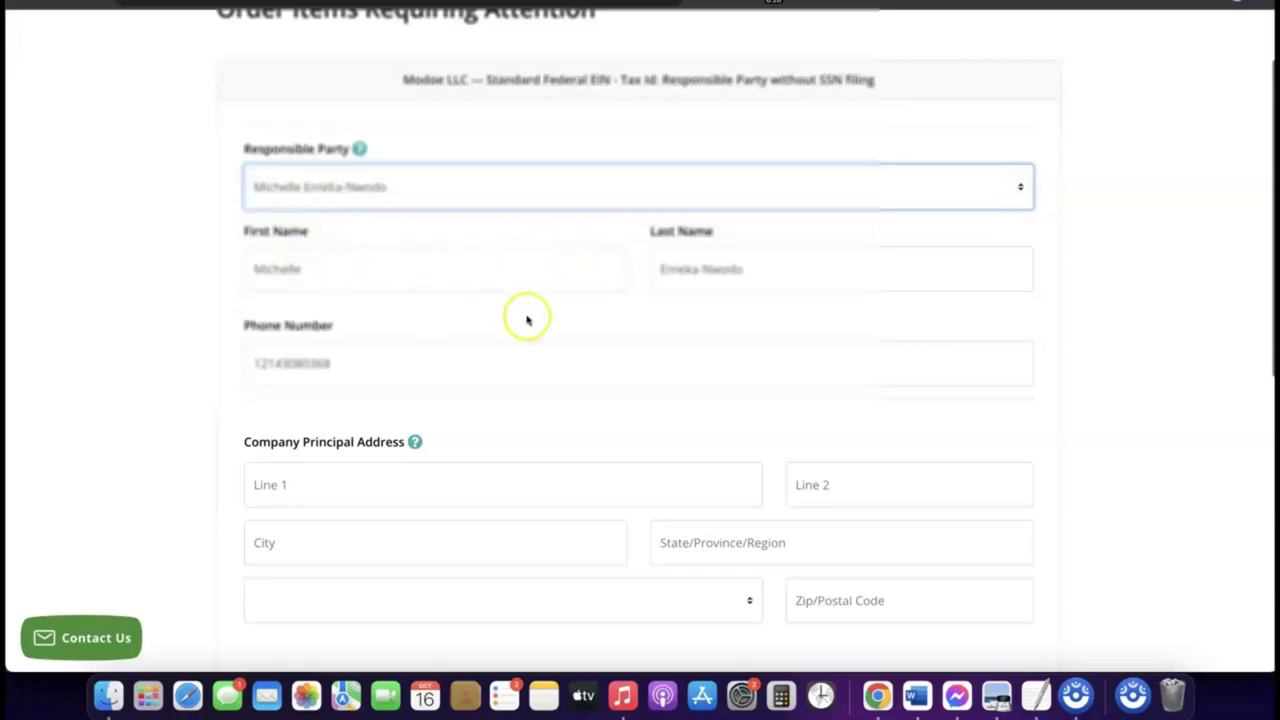
Step: Fill in the company's principal address, including street, suite, city, state, country and postal code
scroll(529, 314, "down", 5)
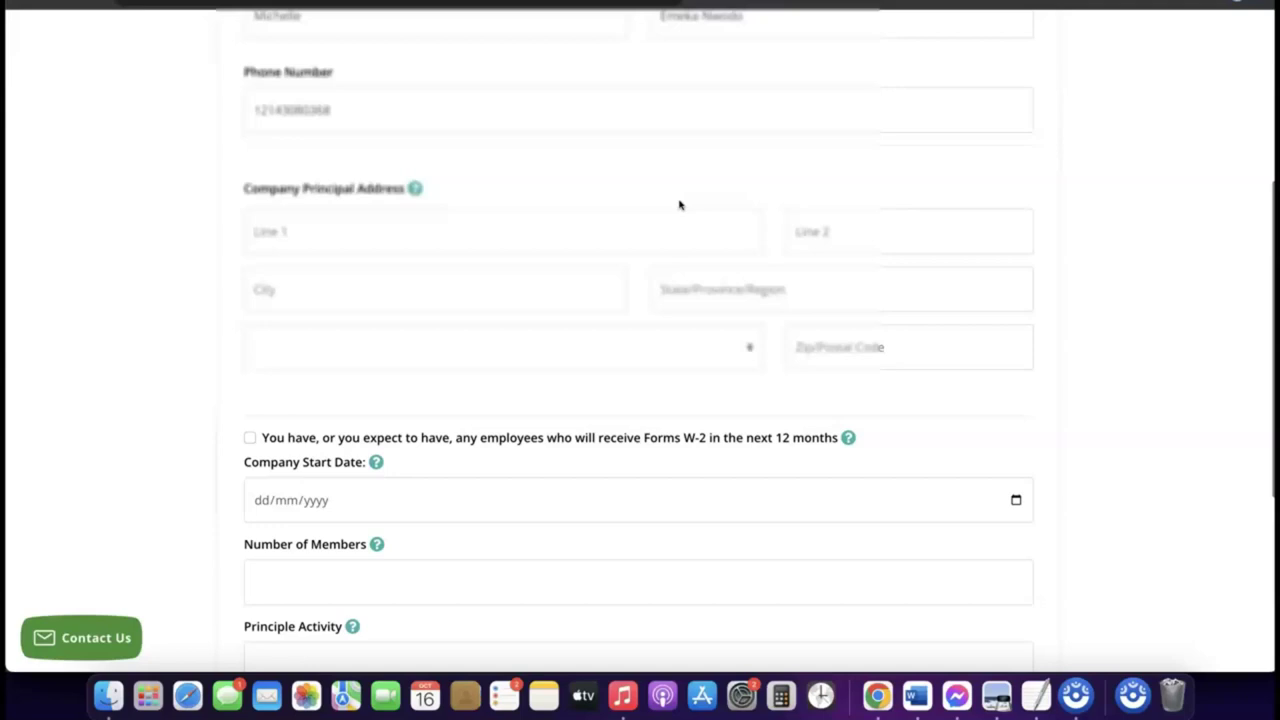
scroll(435, 194, "down", 1)
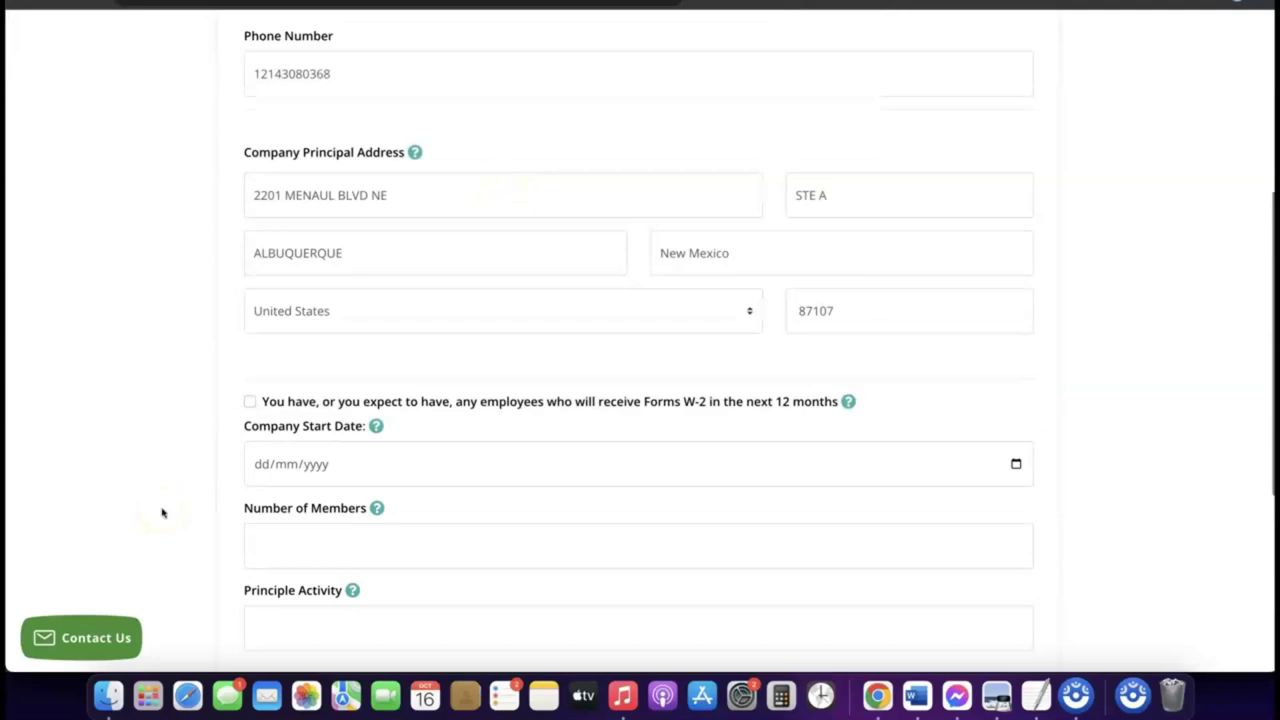
scroll(366, 471, "down", 1)
Step: Examine the employee and company start date fields and read the help text for the start date
mouse_move(366, 472)
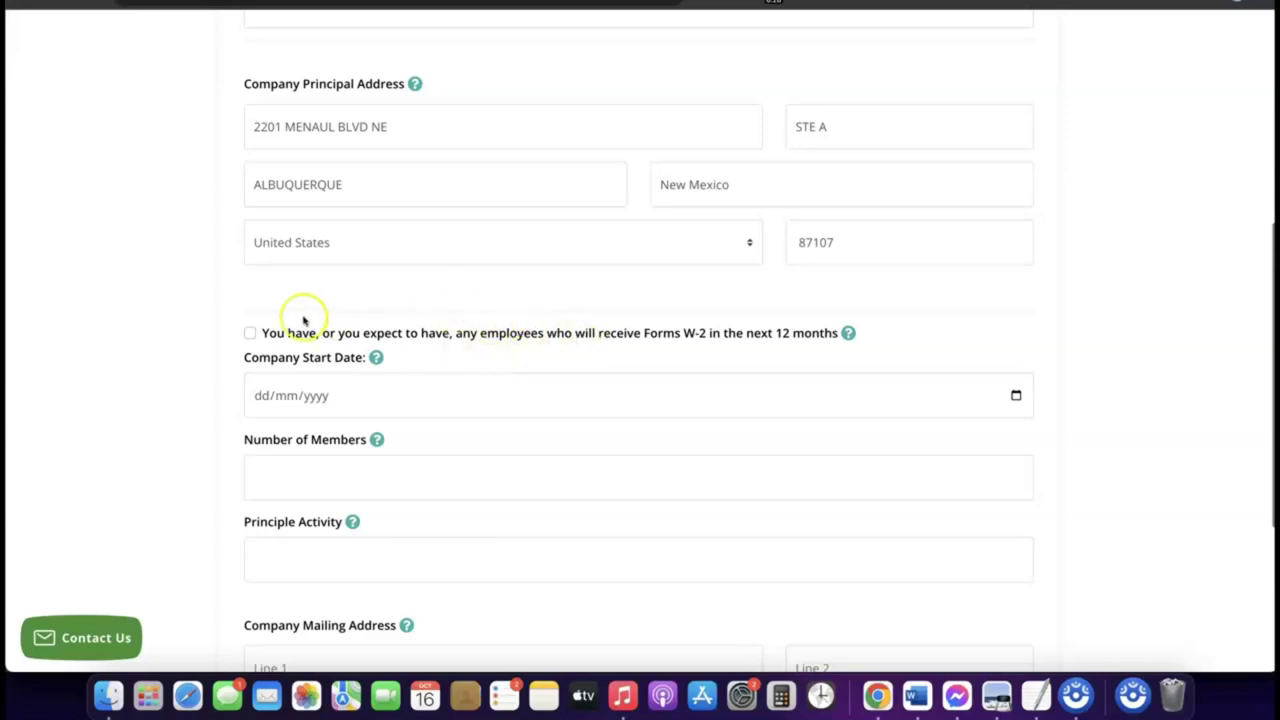
scroll(286, 335, "down", 1)
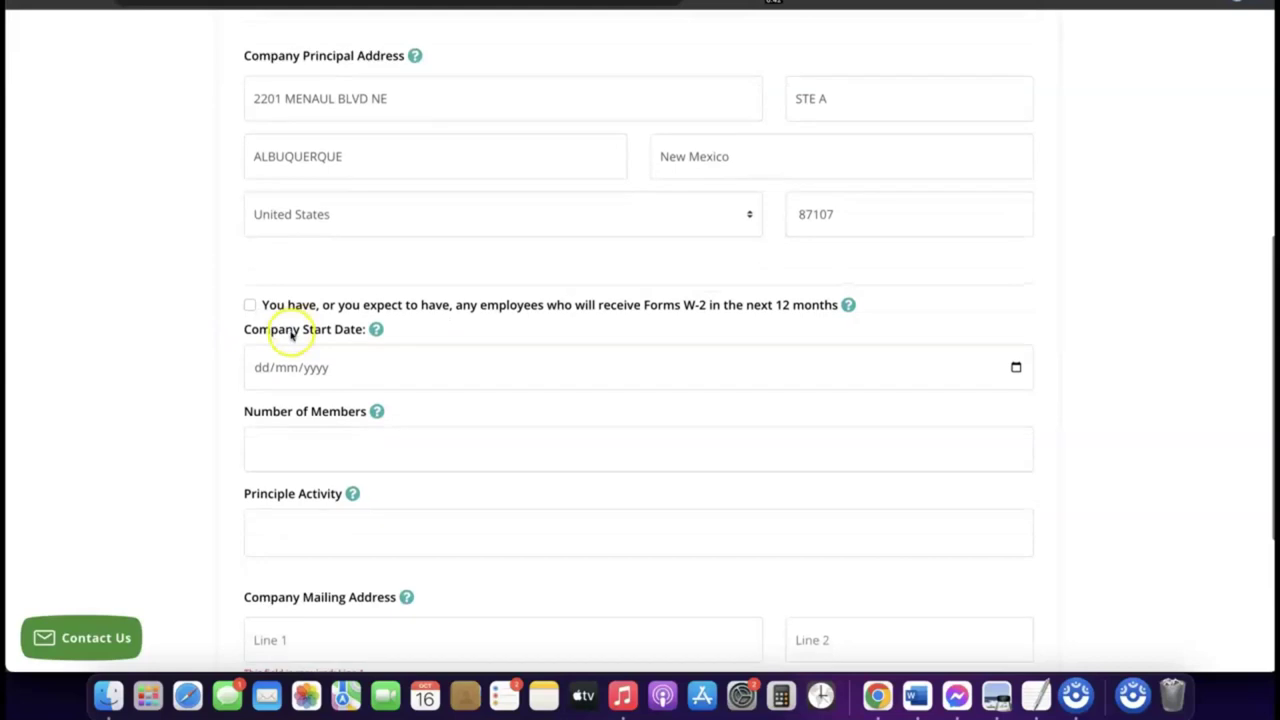
scroll(309, 316, "down", 1)
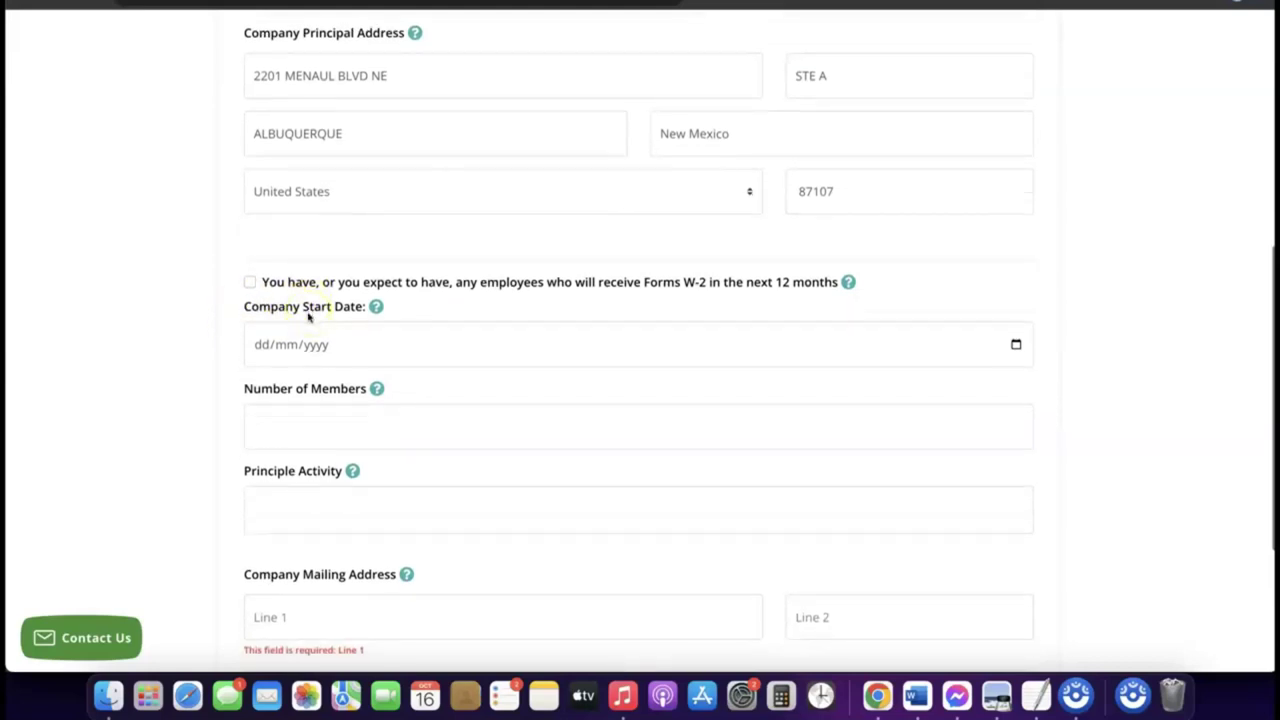
scroll(309, 316, "down", 1)
left_click(309, 338)
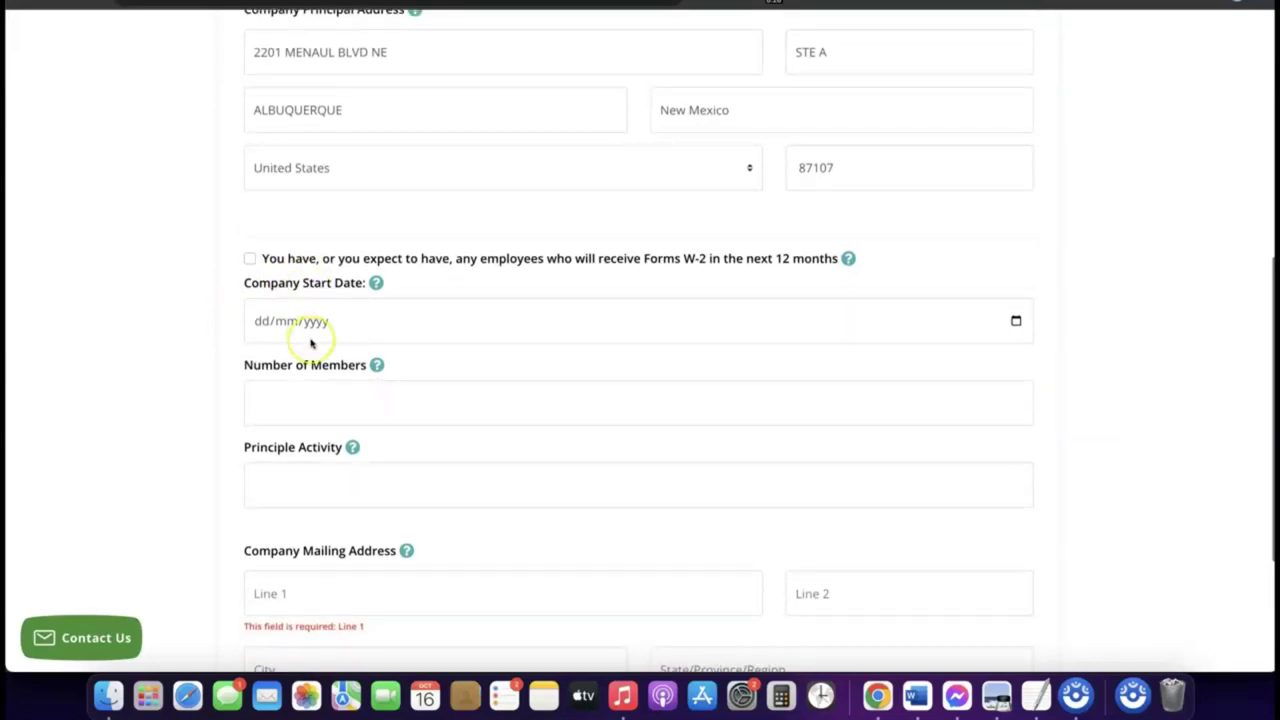
left_click(308, 326)
left_click(308, 326)
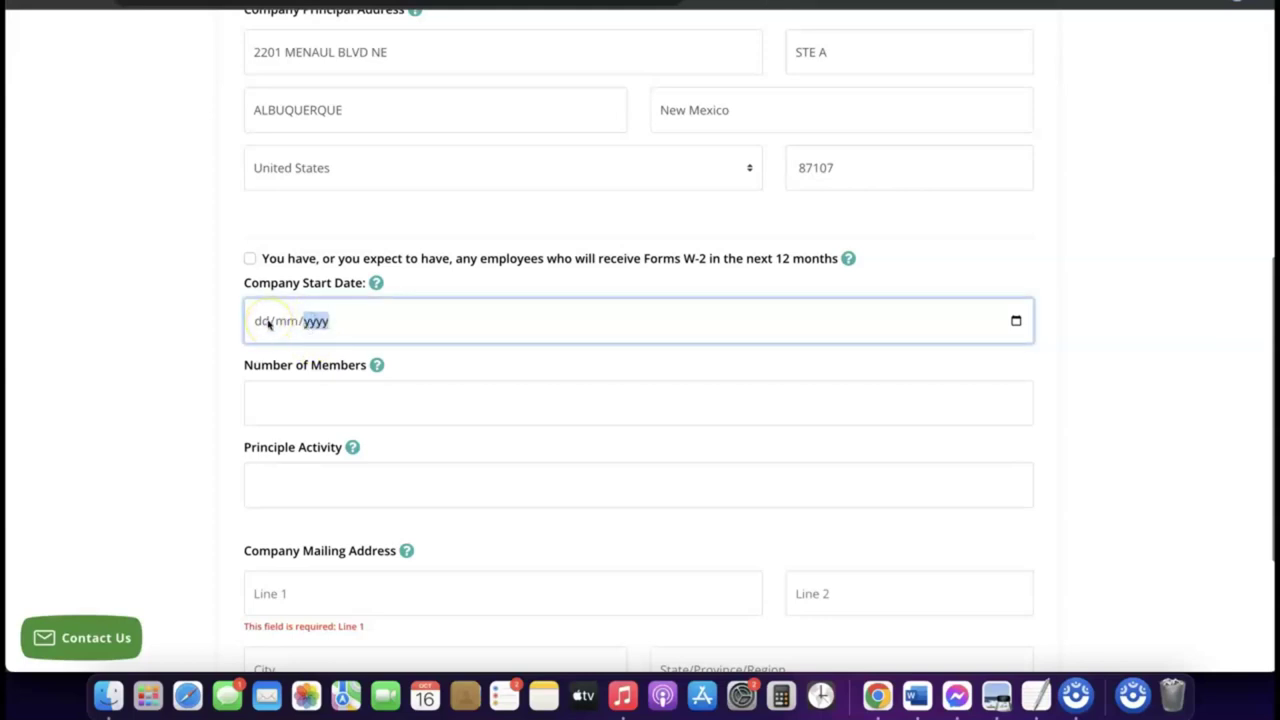
left_click(376, 283)
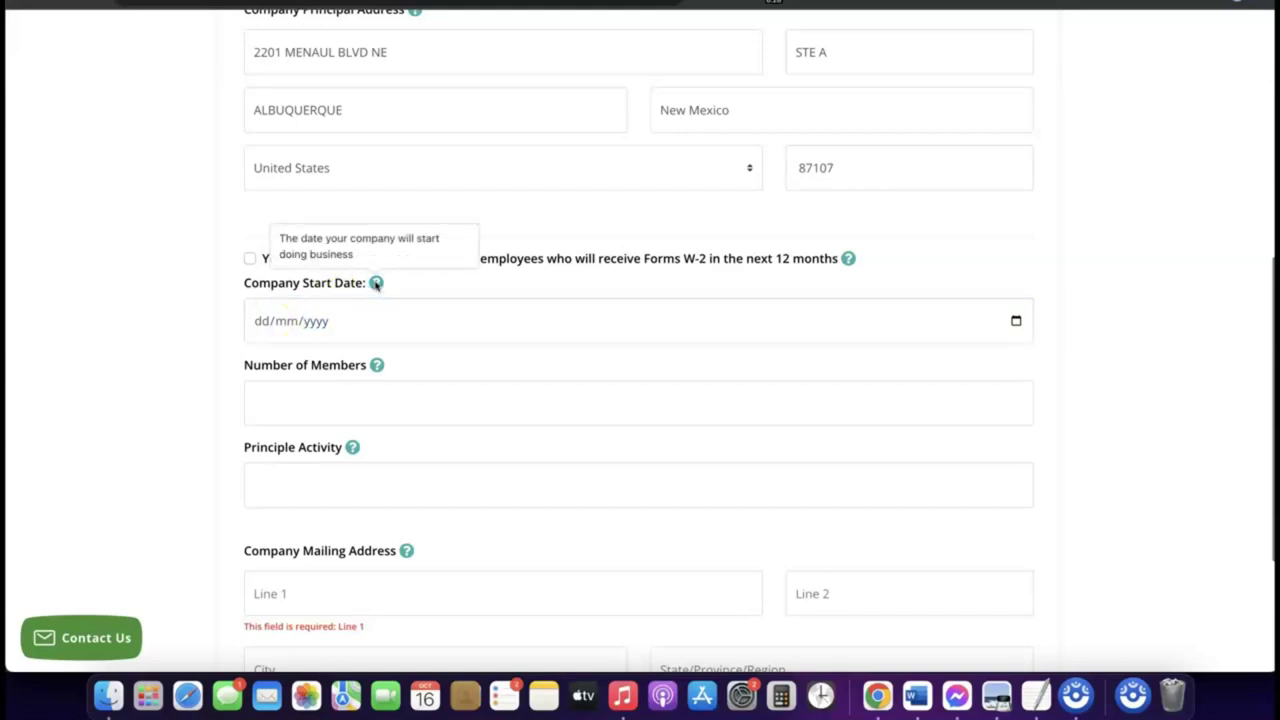
left_click(238, 326)
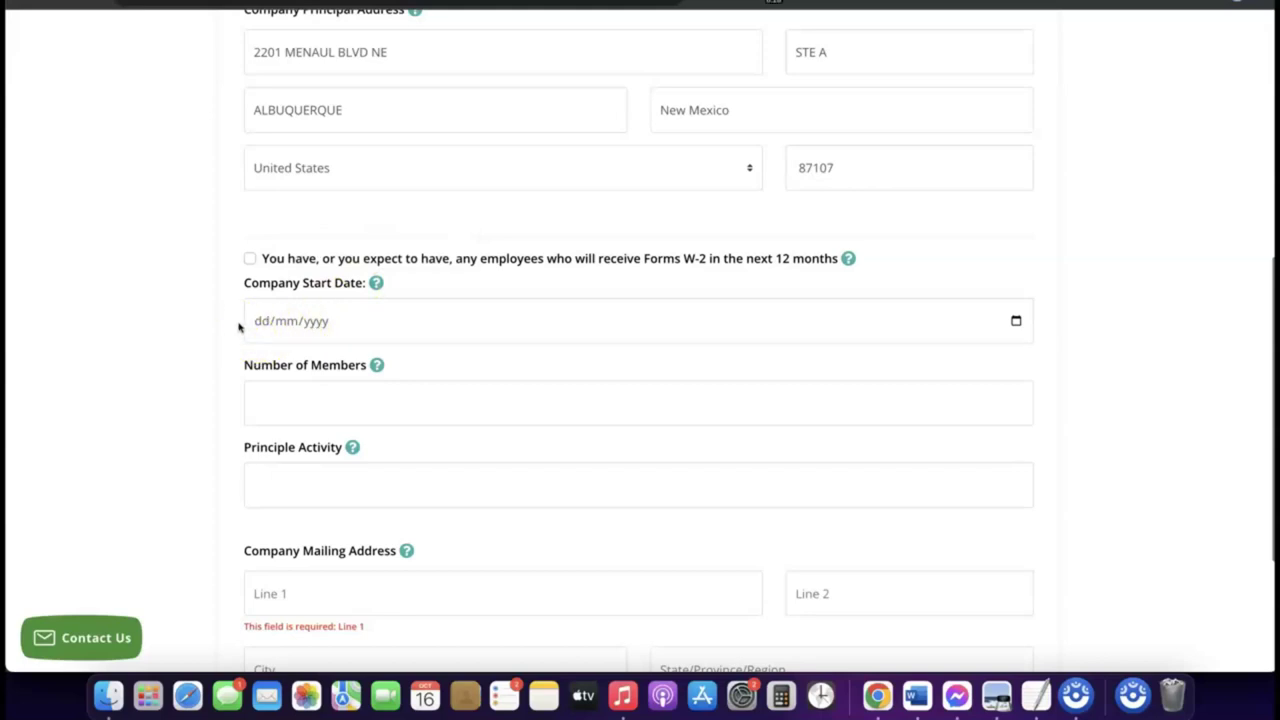
Step: Set the company start date to 16/01/2024 in the EIN application
left_click(295, 325)
left_click(1017, 322)
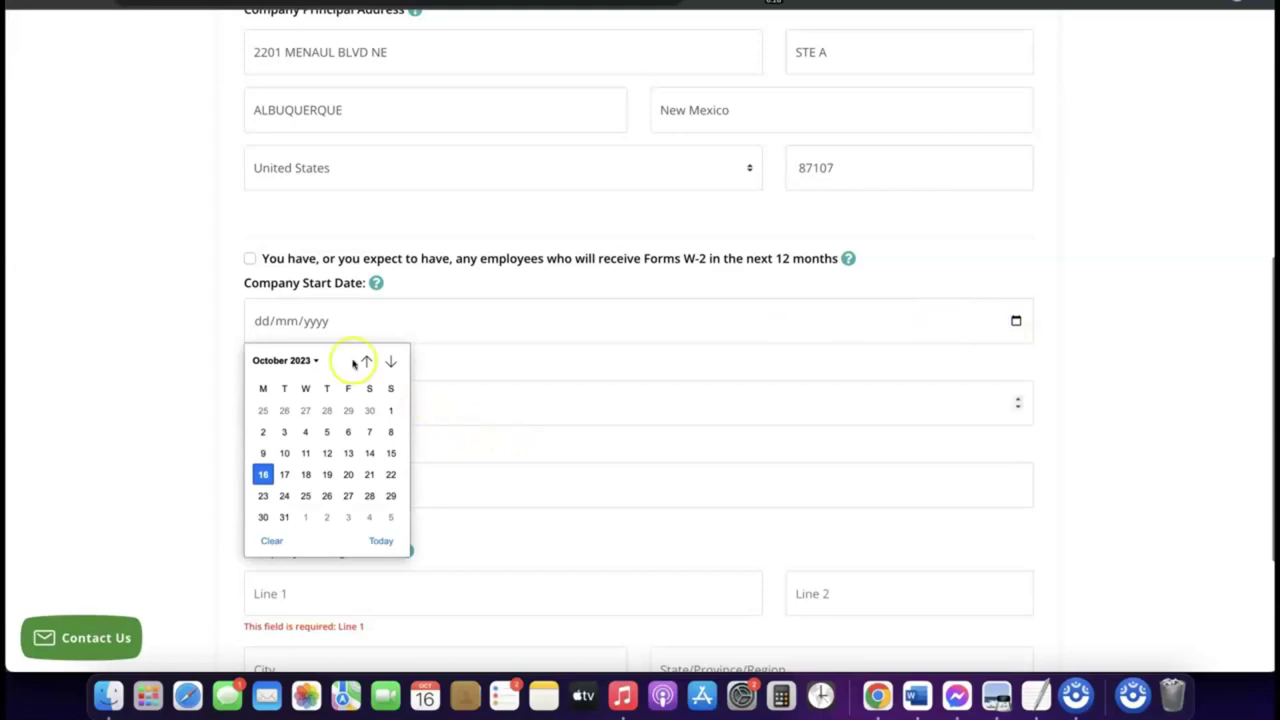
left_click(315, 360)
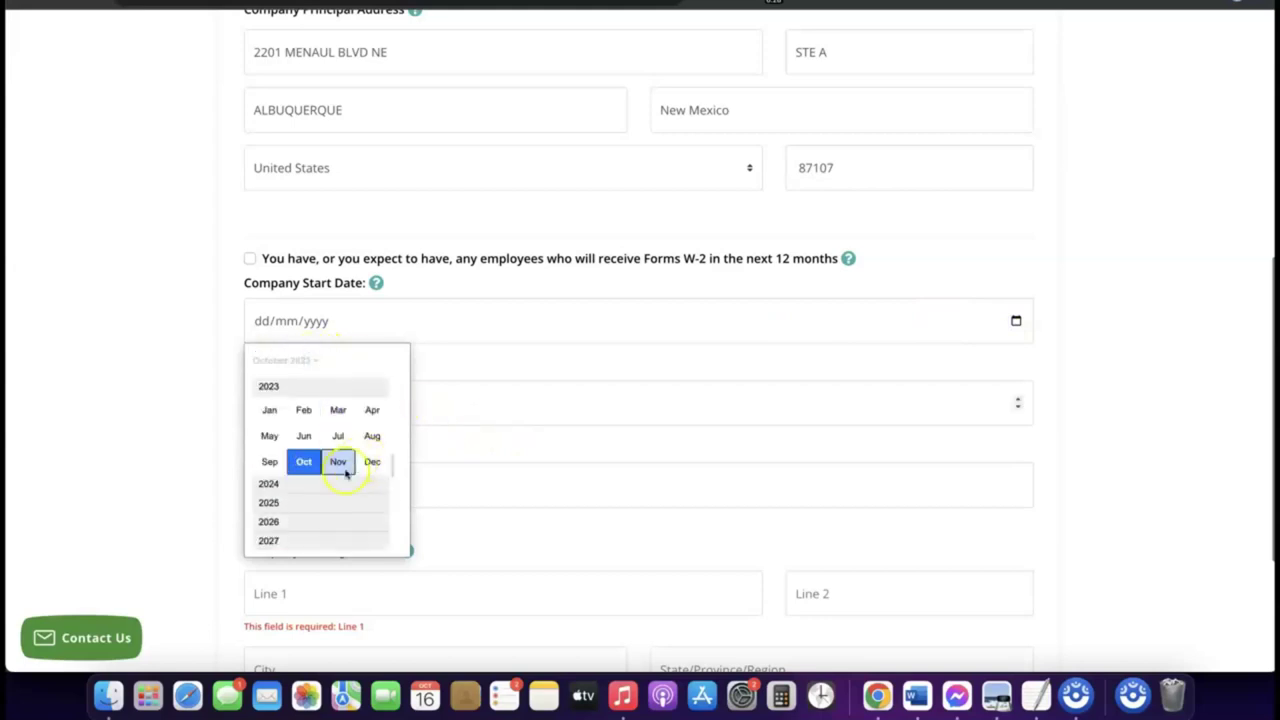
left_click(278, 485)
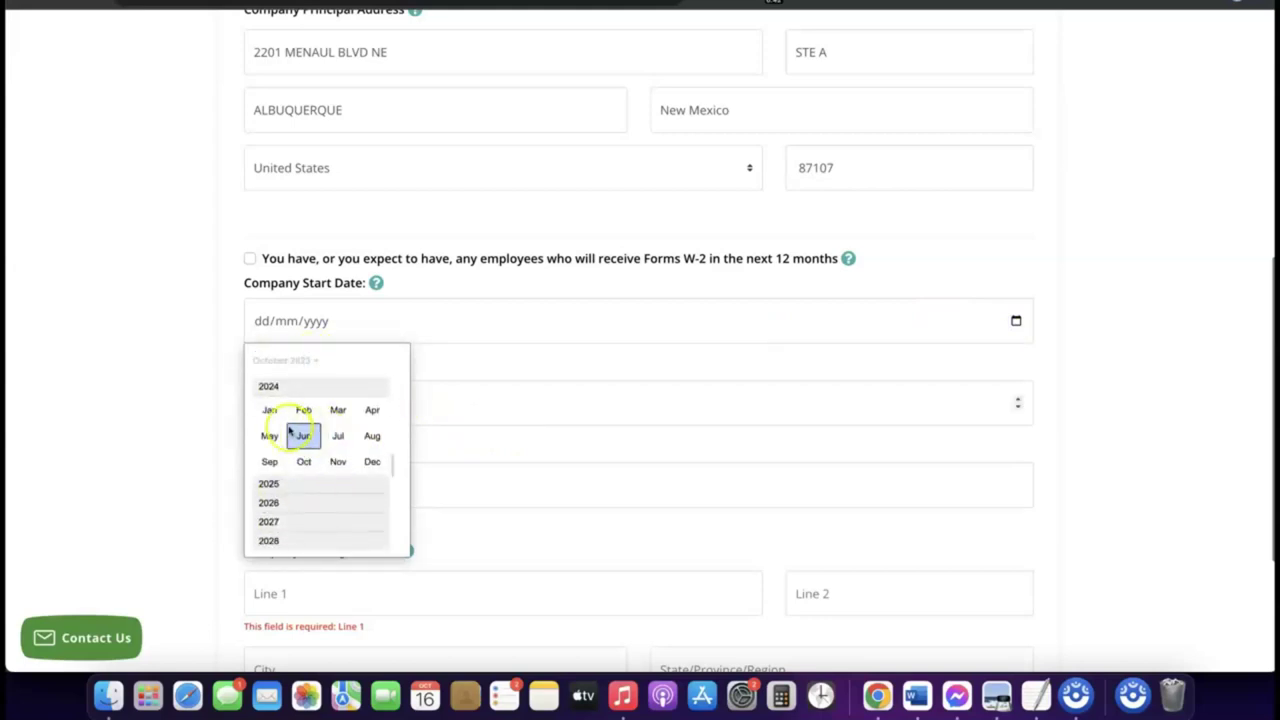
left_click(268, 411)
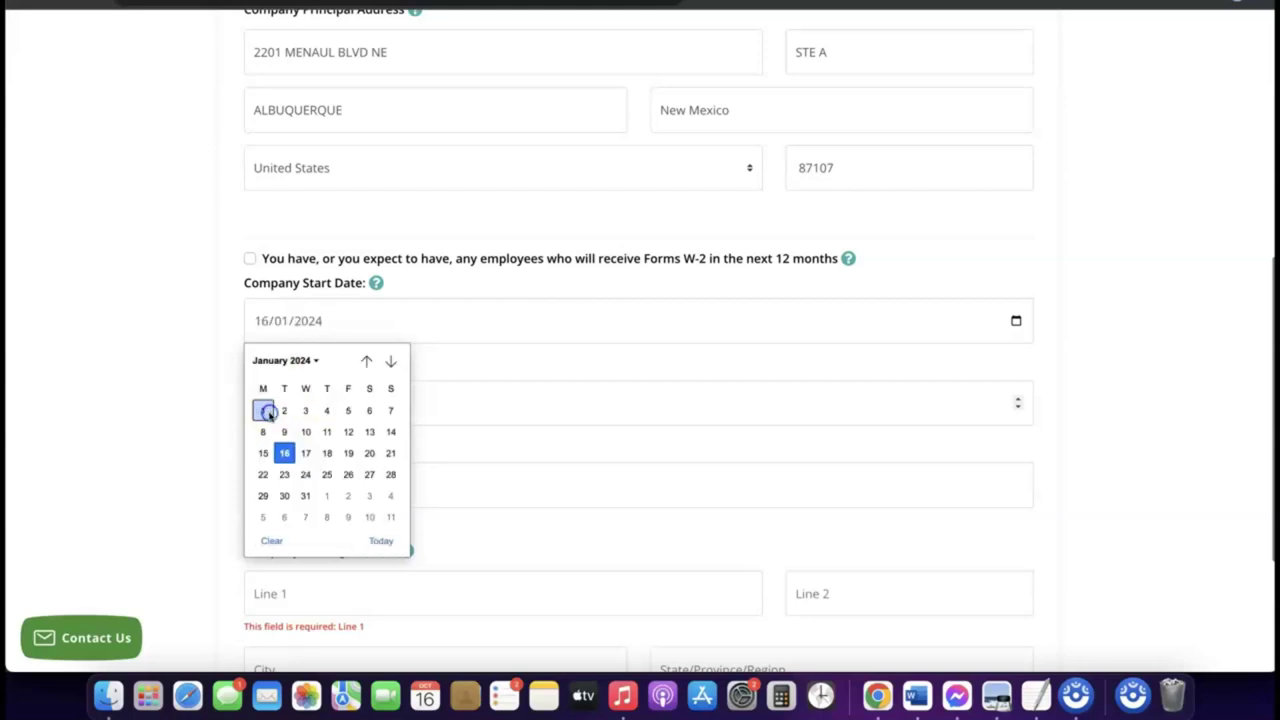
key("Escape")
left_click(533, 383)
Step: Set the number of members to 1 and enter eCommerce as the principal activity
scroll(533, 381, "down", 1)
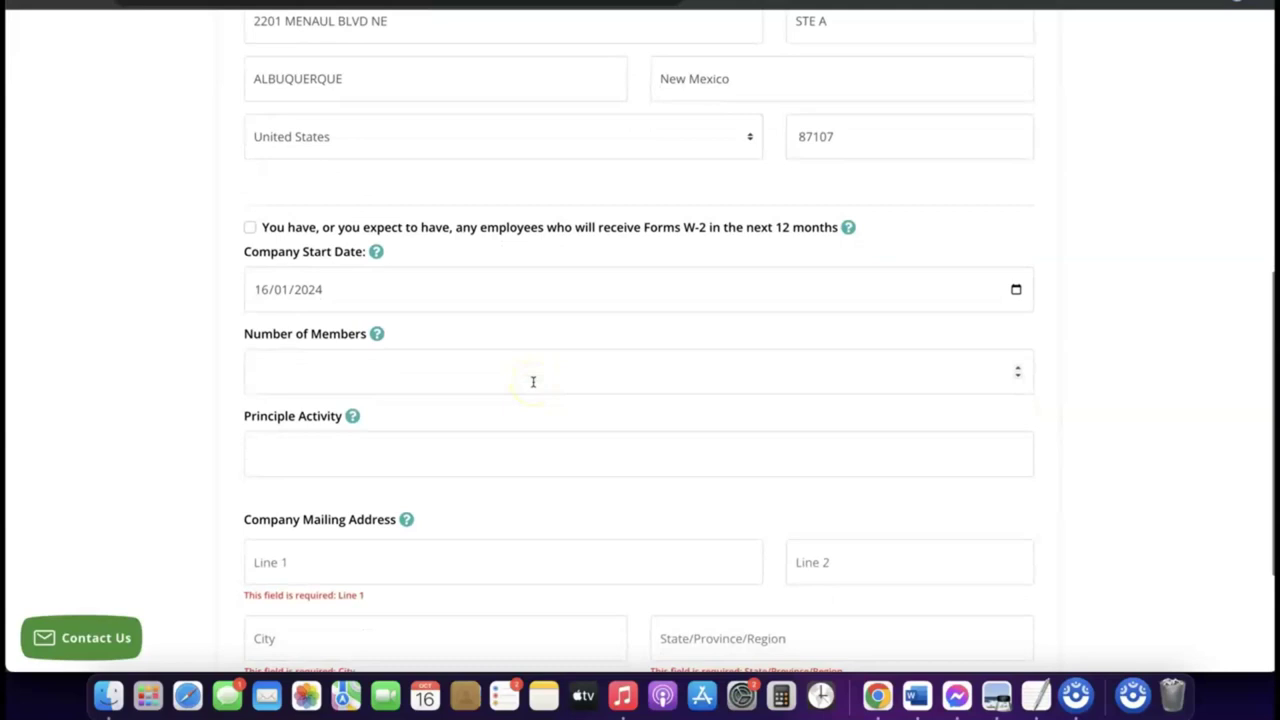
left_click(470, 373)
left_click(443, 370)
type("1")
left_click(443, 371)
scroll(443, 374, "down", 2)
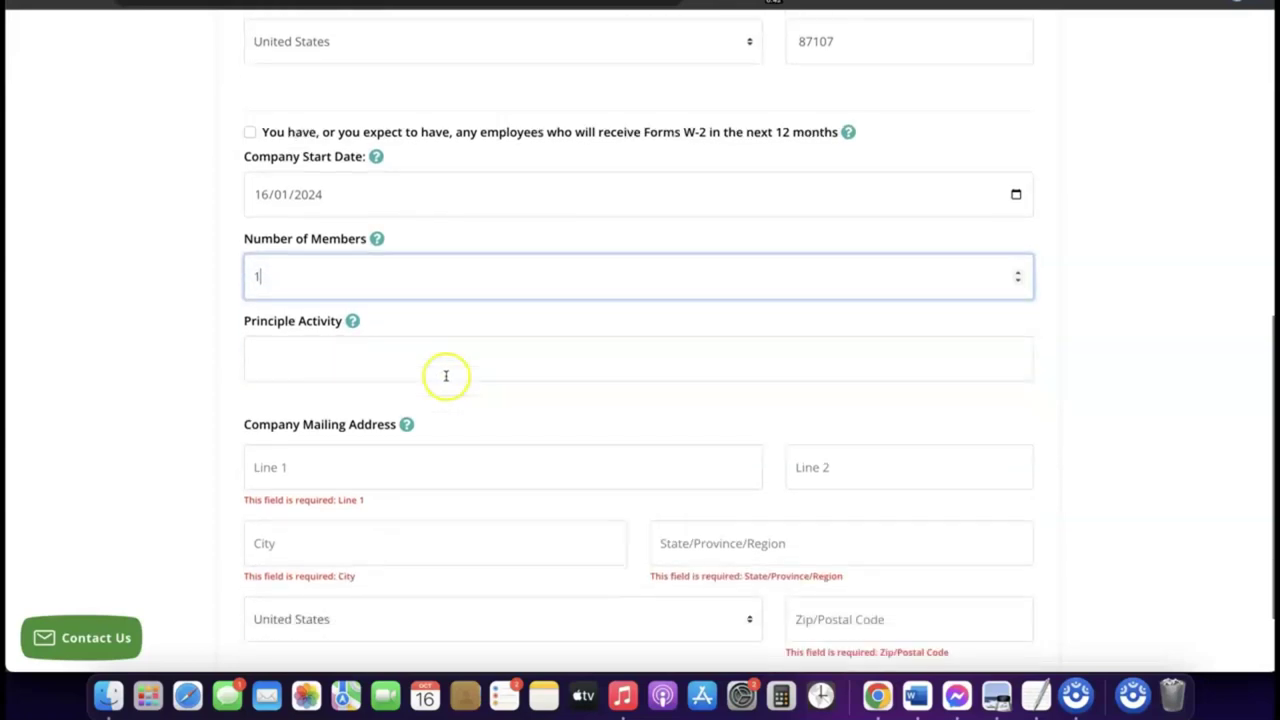
left_click(398, 351)
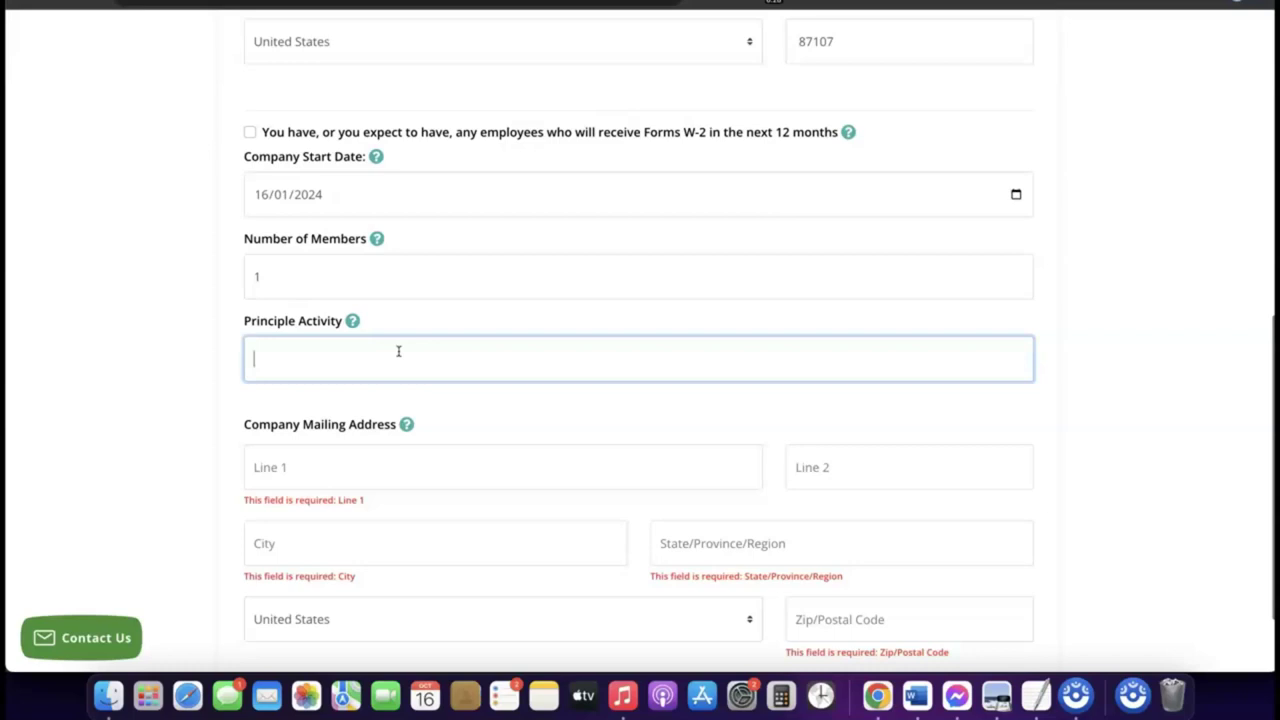
type("eCommerce")
scroll(360, 377, "up", 1)
scroll(360, 377, "down", 3)
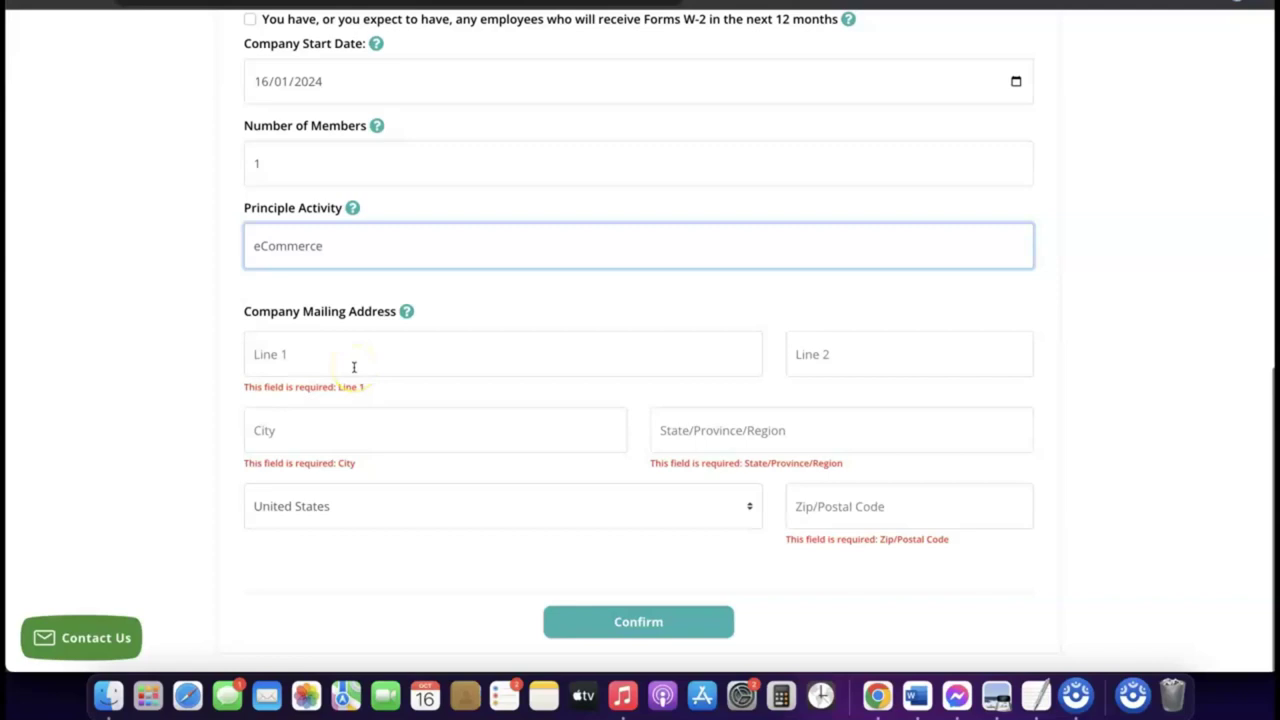
Step: Copy the principal street address into the company mailing address and fill in its suite, city and state
scroll(354, 367, "up", 8)
scroll(354, 367, "down", 4)
scroll(354, 367, "down", 5)
left_click(355, 375)
scroll(356, 380, "up", 6)
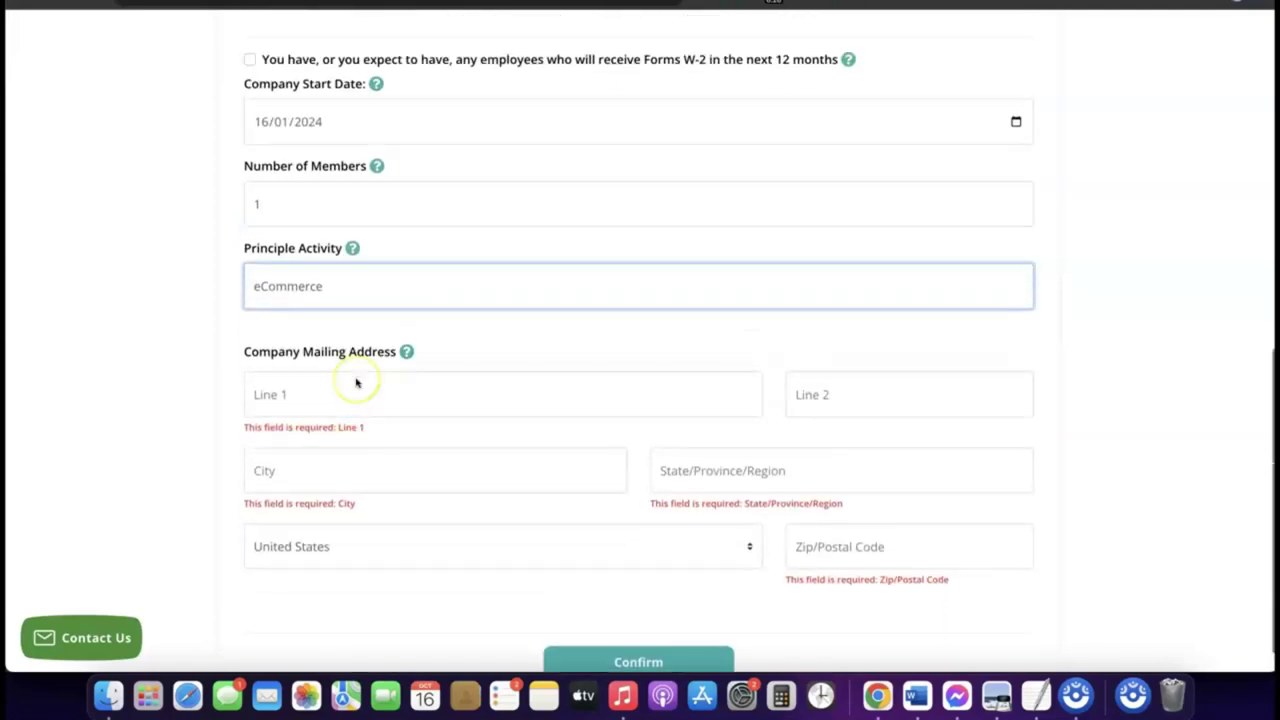
scroll(355, 382, "up", 2)
double_click(355, 202)
left_click(355, 202)
right_click(355, 202)
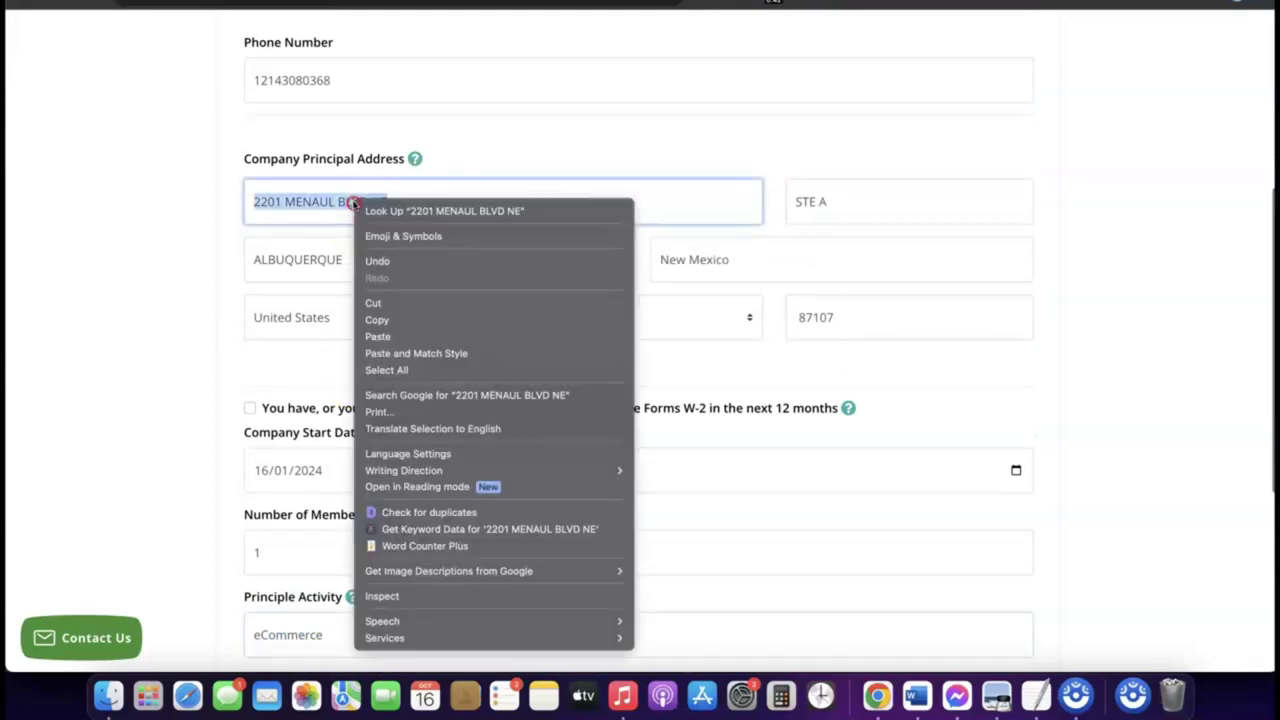
left_click(391, 321)
scroll(391, 322, "down", 5)
left_click(332, 354)
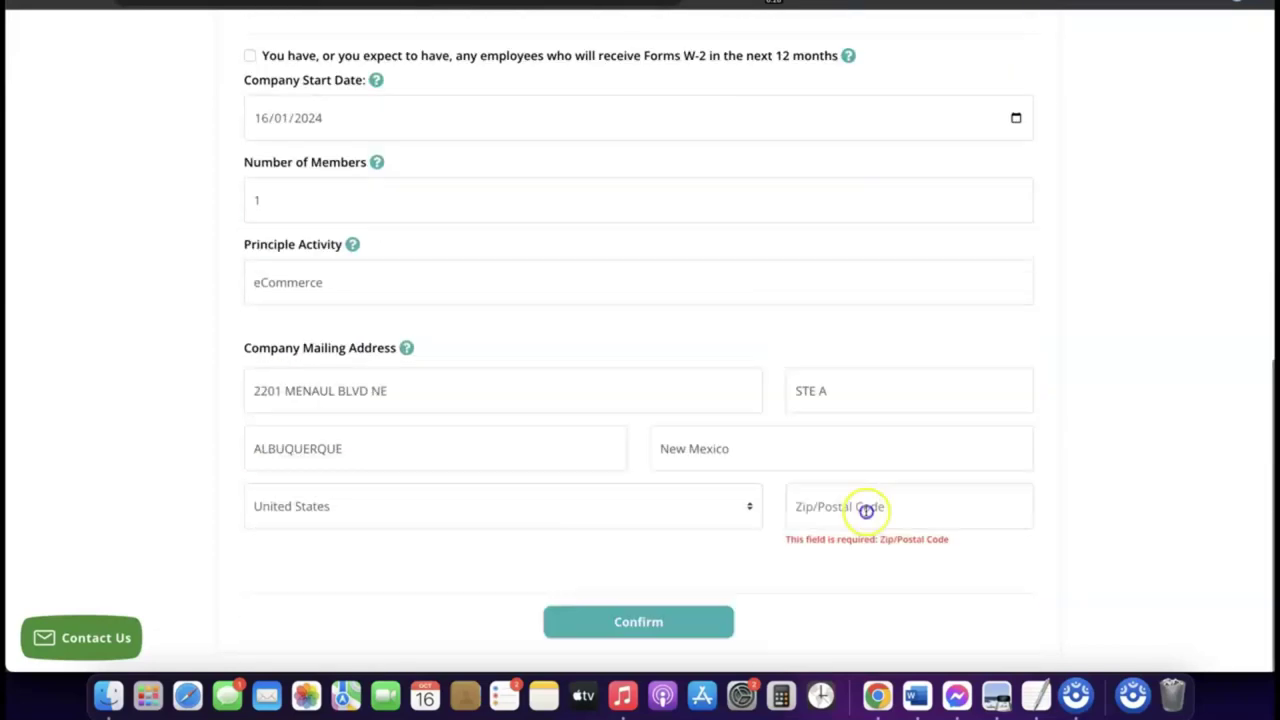
Step: Enter the postal code of the company mailing address, using the same one as the principal address
left_click(866, 511)
type("87107")
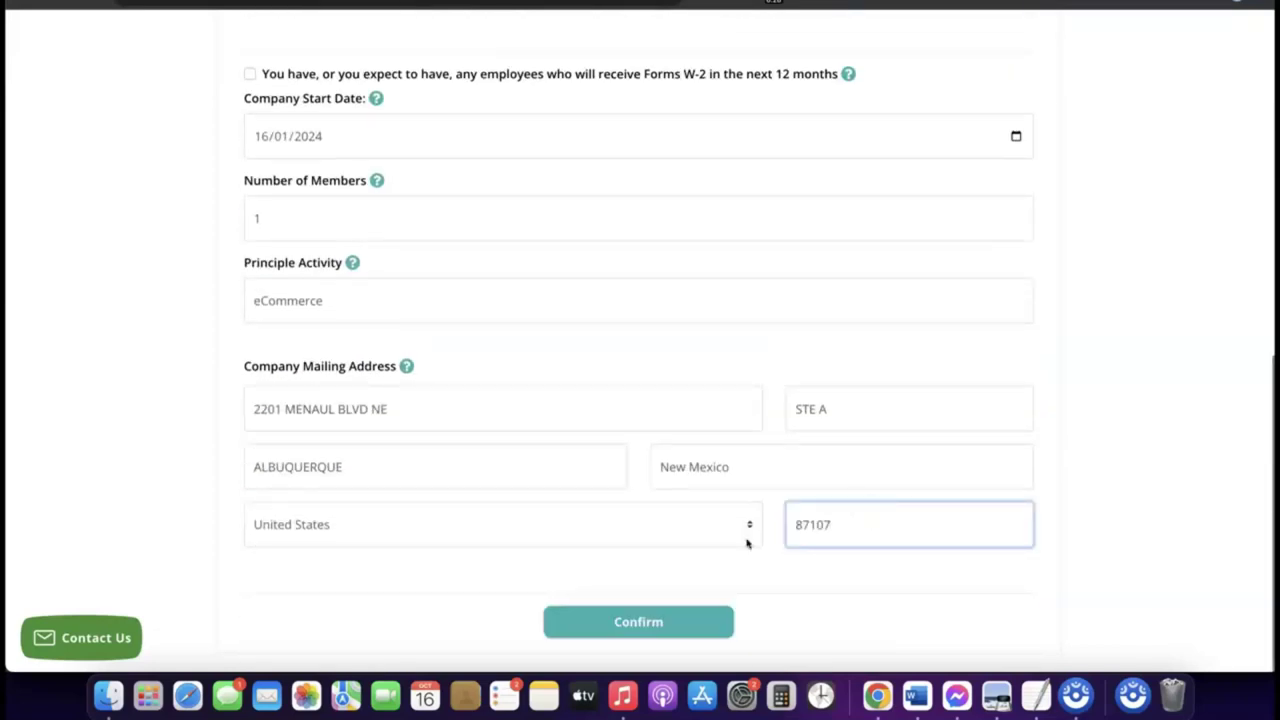
left_click(746, 571)
left_click(697, 557)
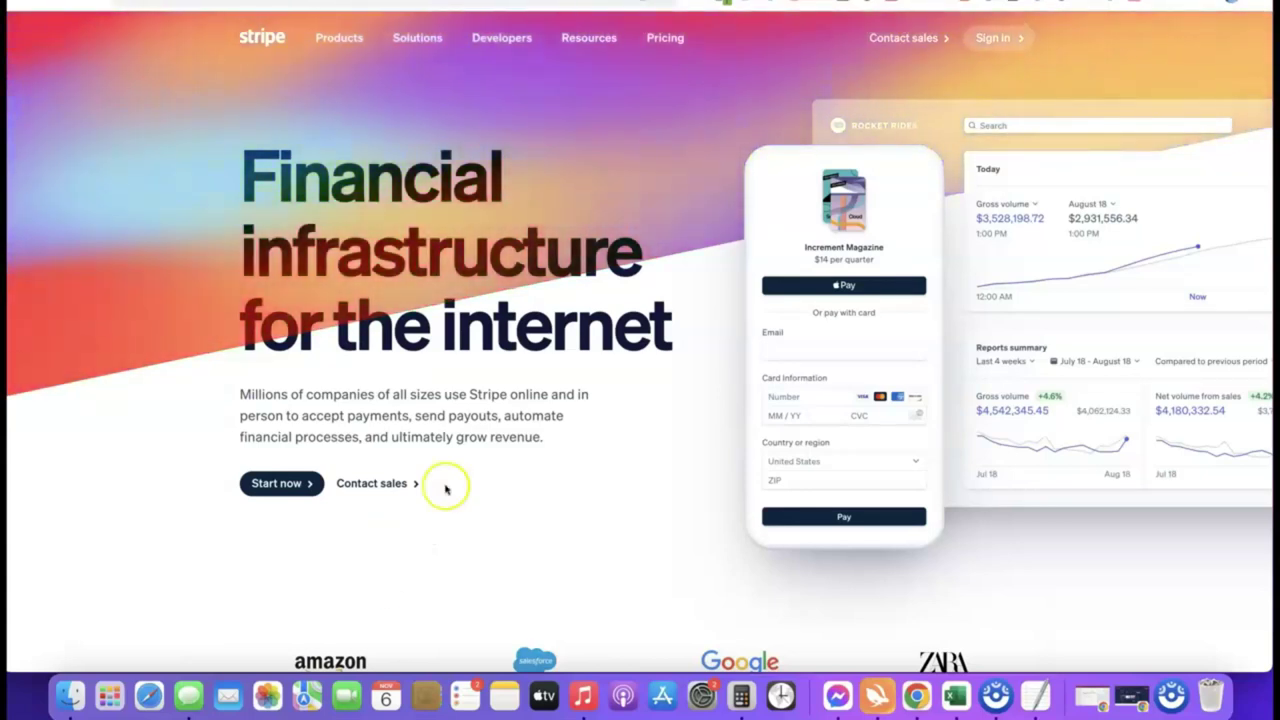
Step: Switch to the Stripe website and sign in with the saved account credentials
left_click(992, 37)
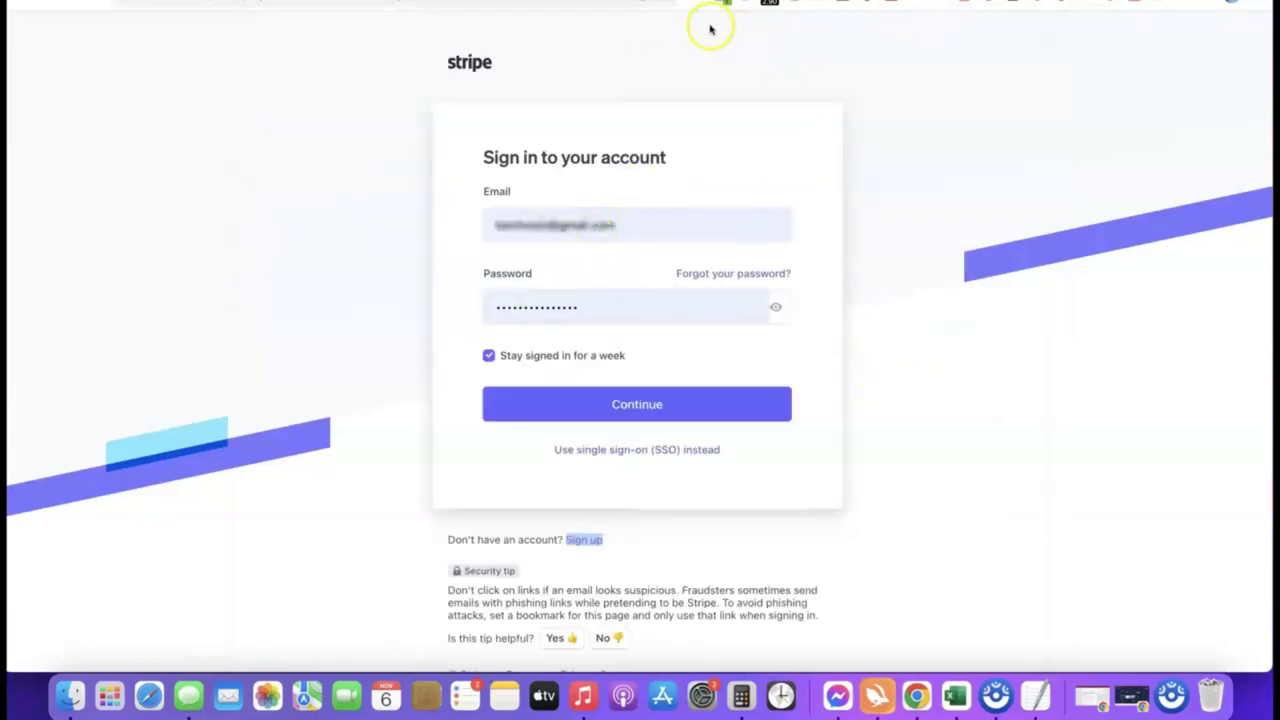
left_click(614, 408)
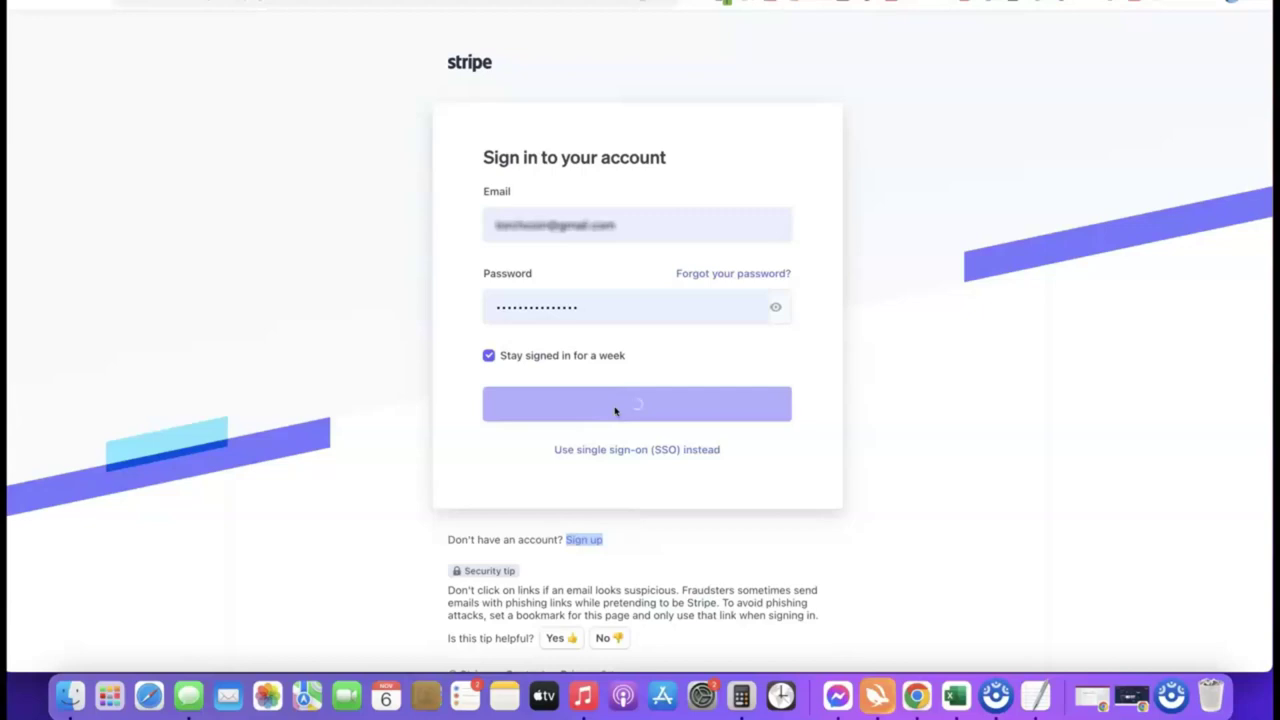
left_click(620, 410)
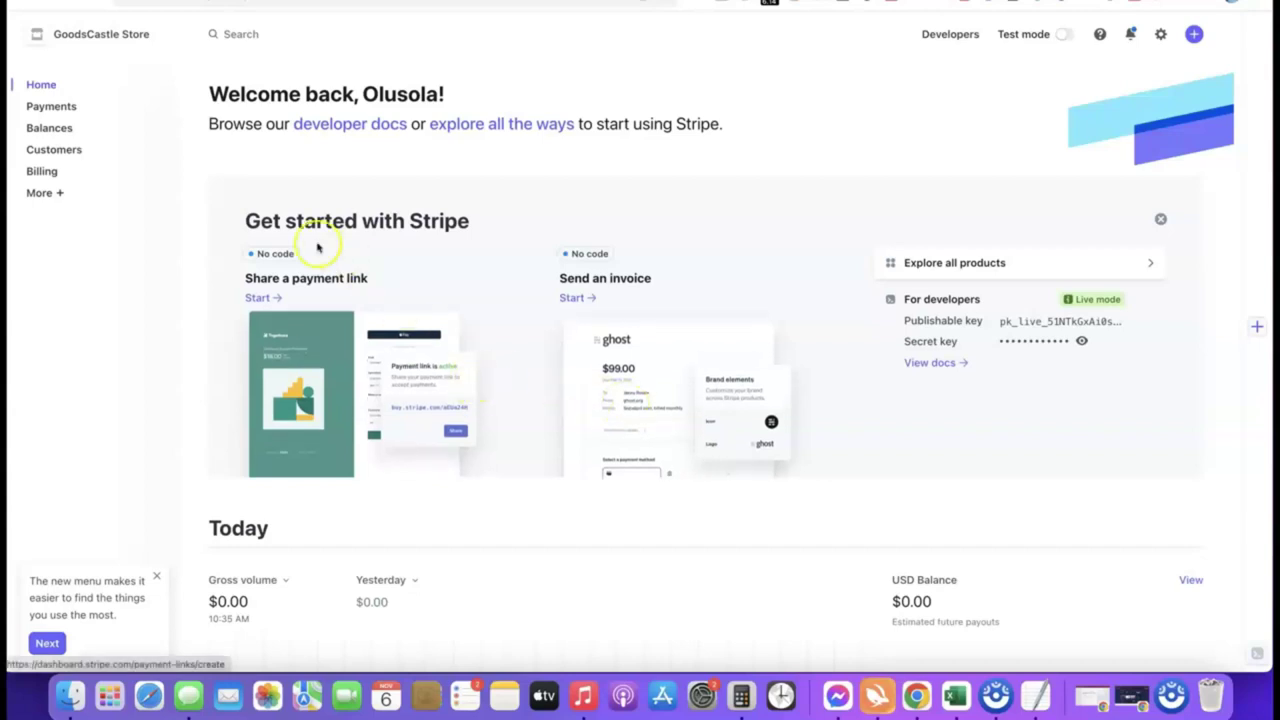
Step: Create a new Stripe account named Affiliate Blueprint with United States as the country of operation
left_click(162, 35)
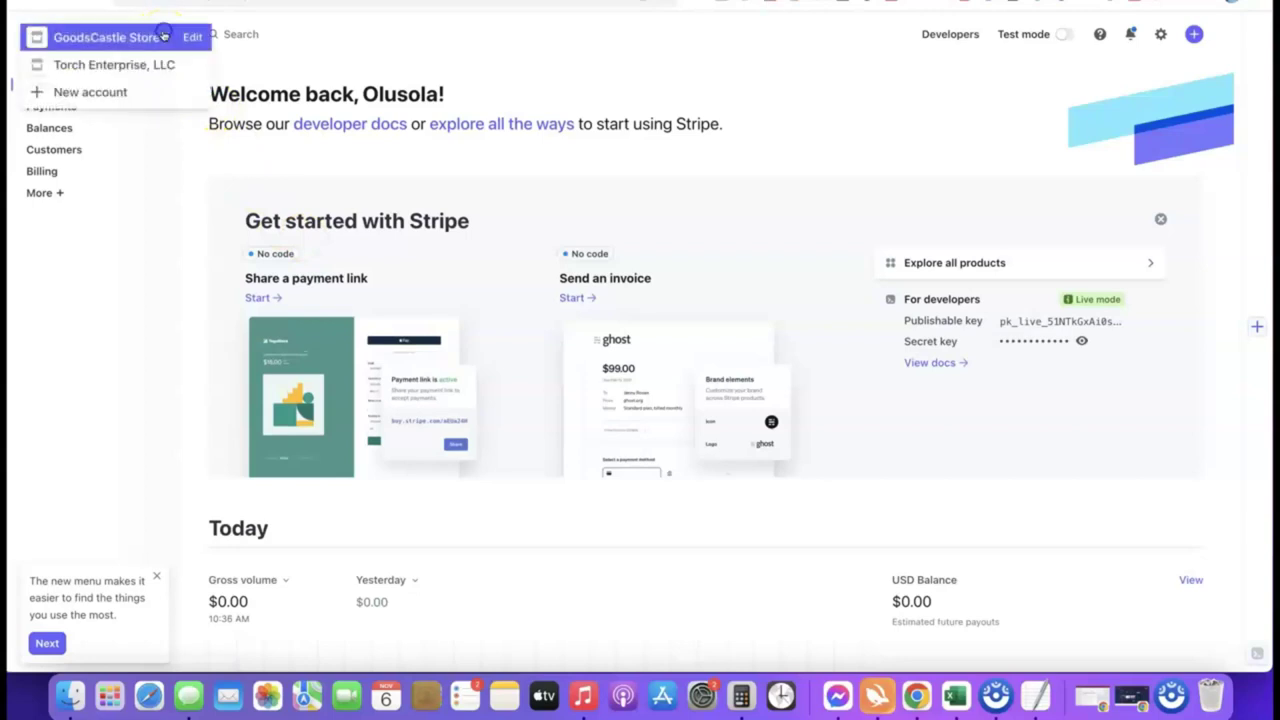
left_click(89, 92)
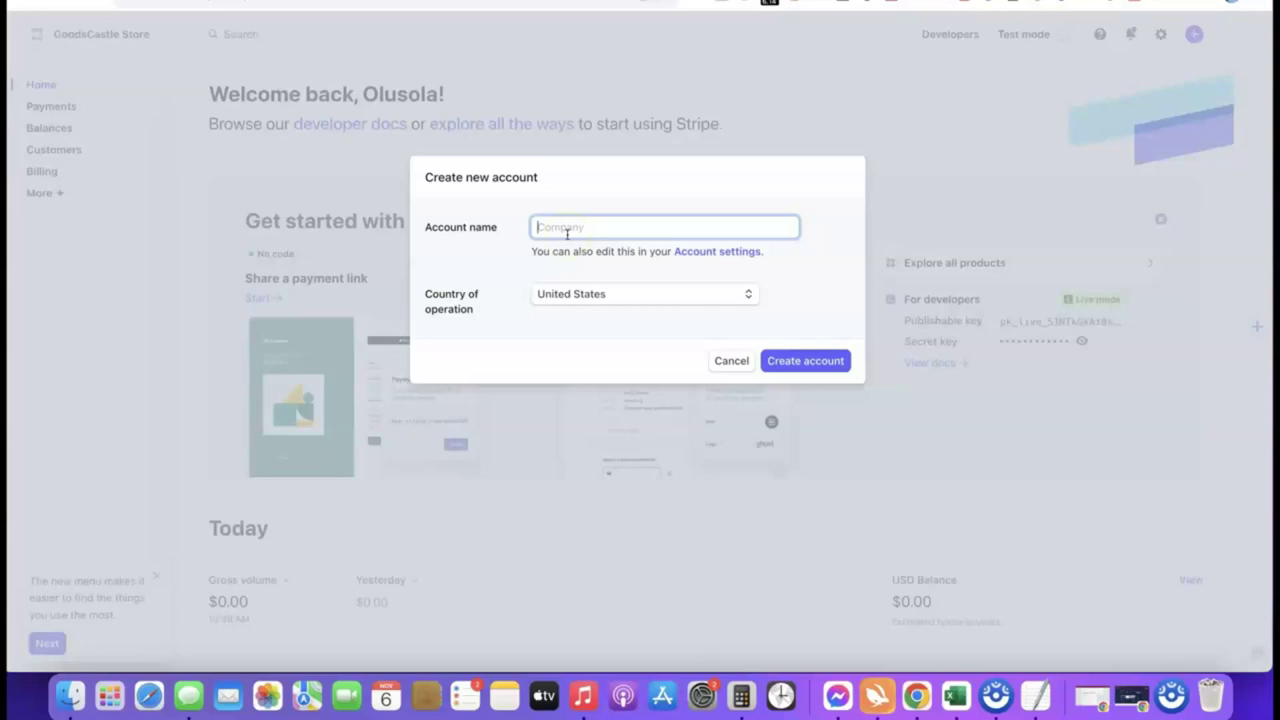
type("Affiliate Blueprint")
left_click(527, 263)
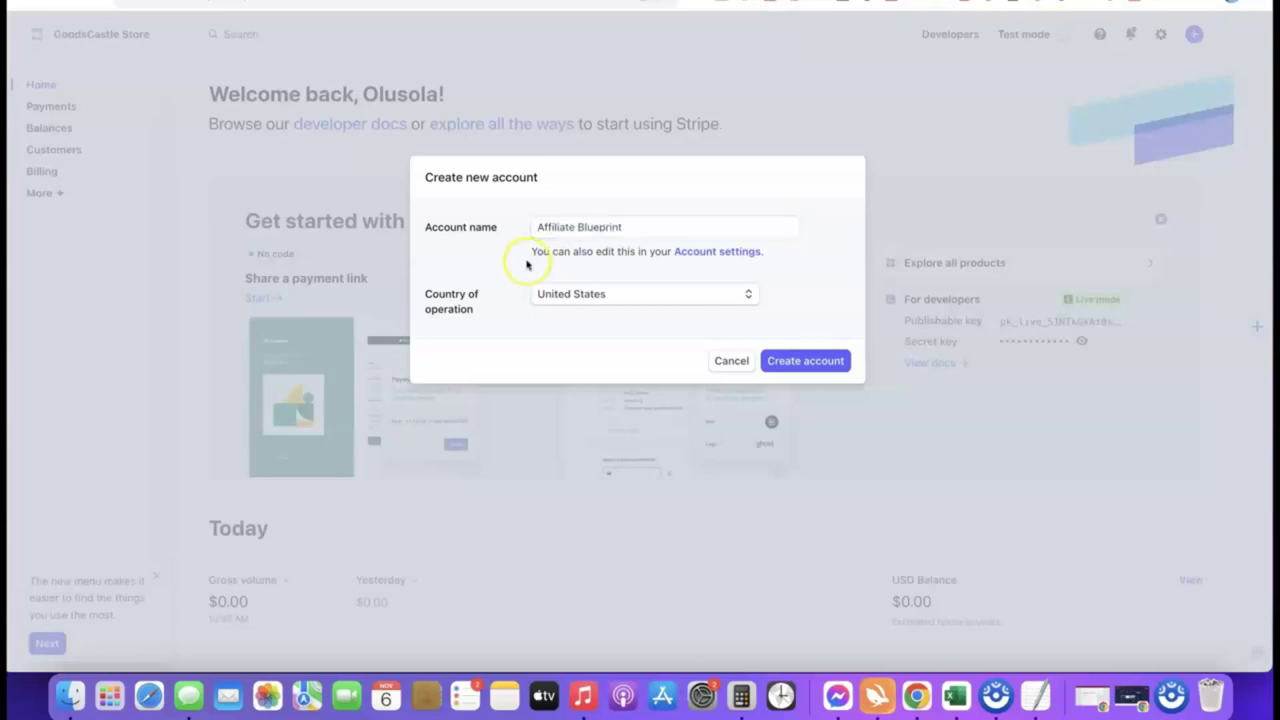
left_click(798, 366)
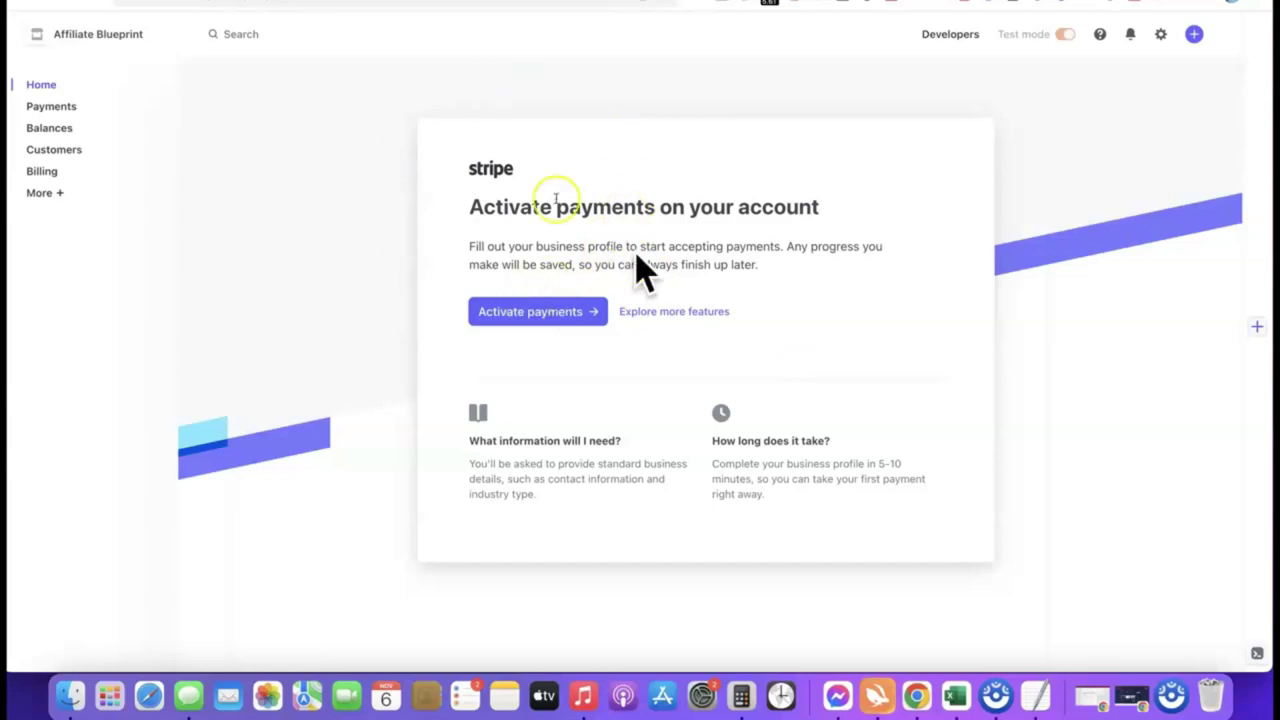
Step: Start payment activation and submit the business type as Company with a Sole proprietorship structure in the United States
left_click(529, 311)
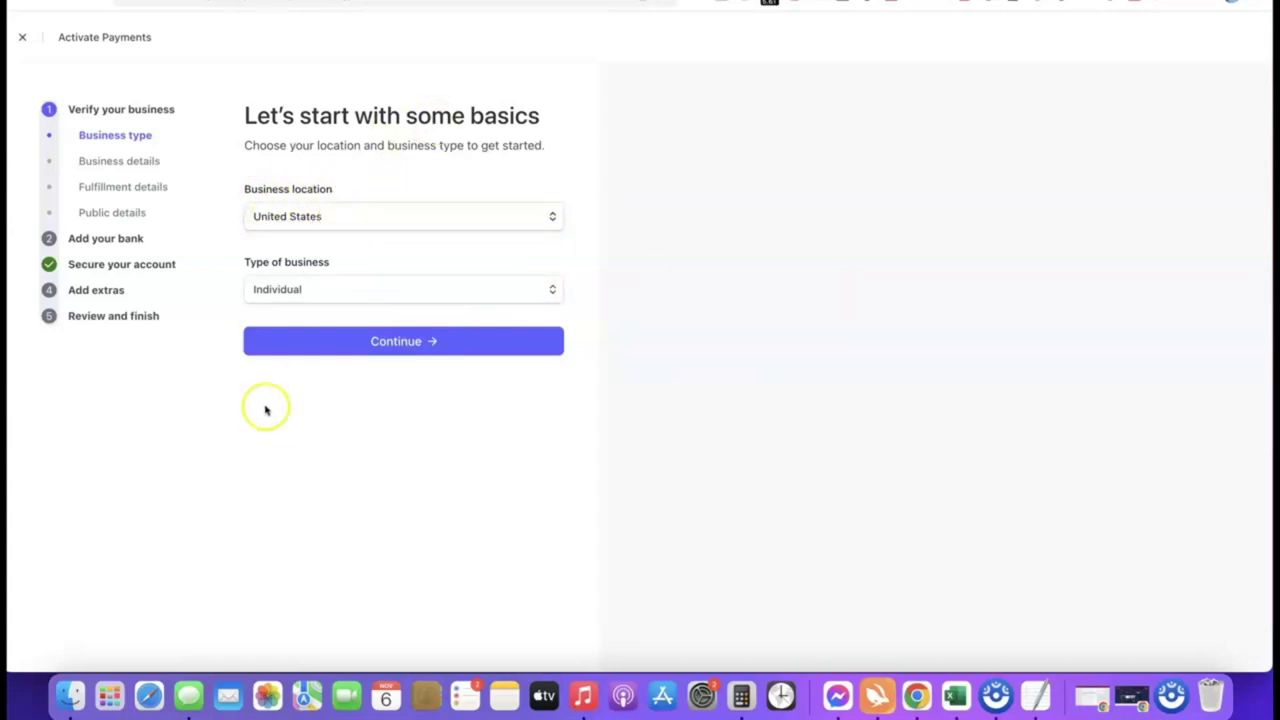
mouse_move(314, 257)
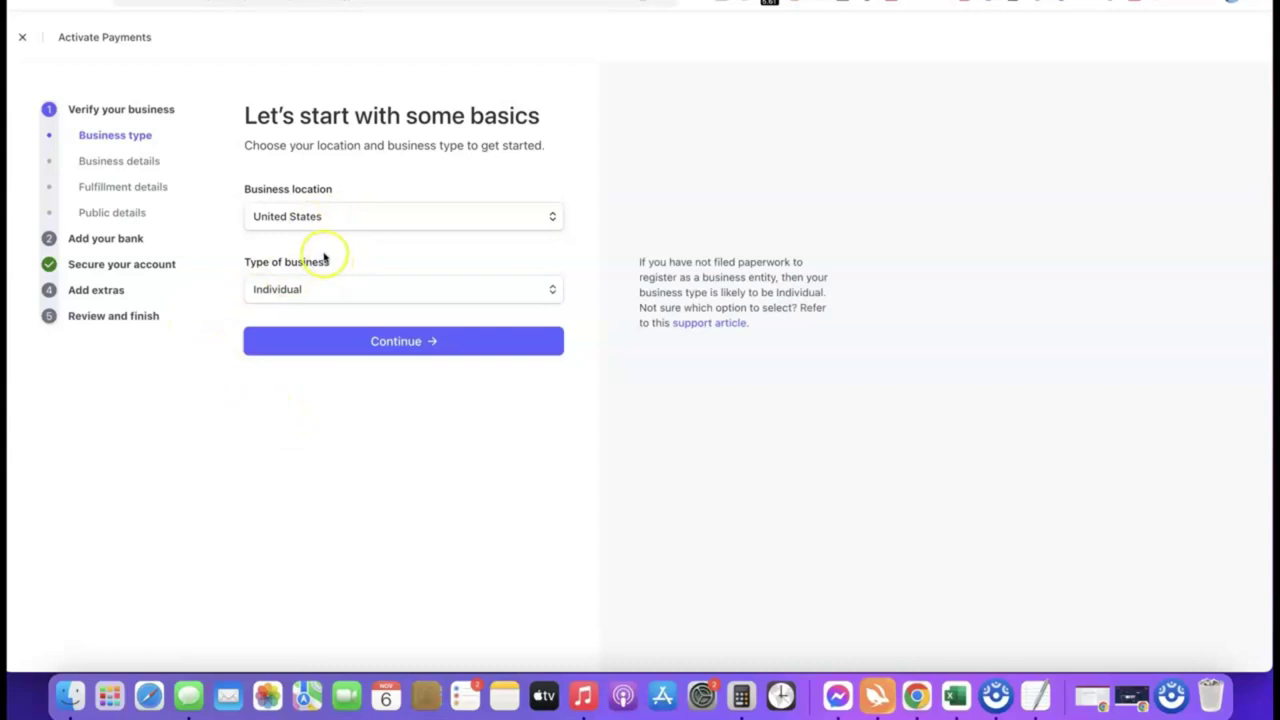
left_click(551, 289)
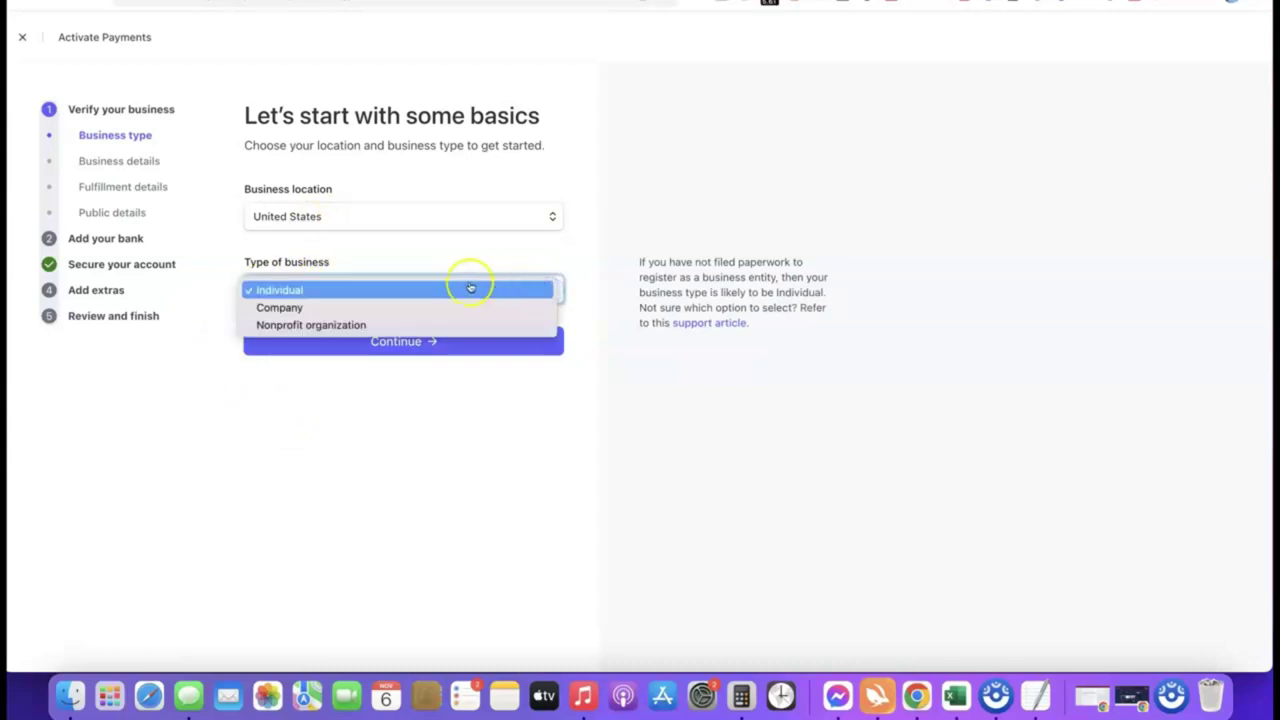
left_click(286, 308)
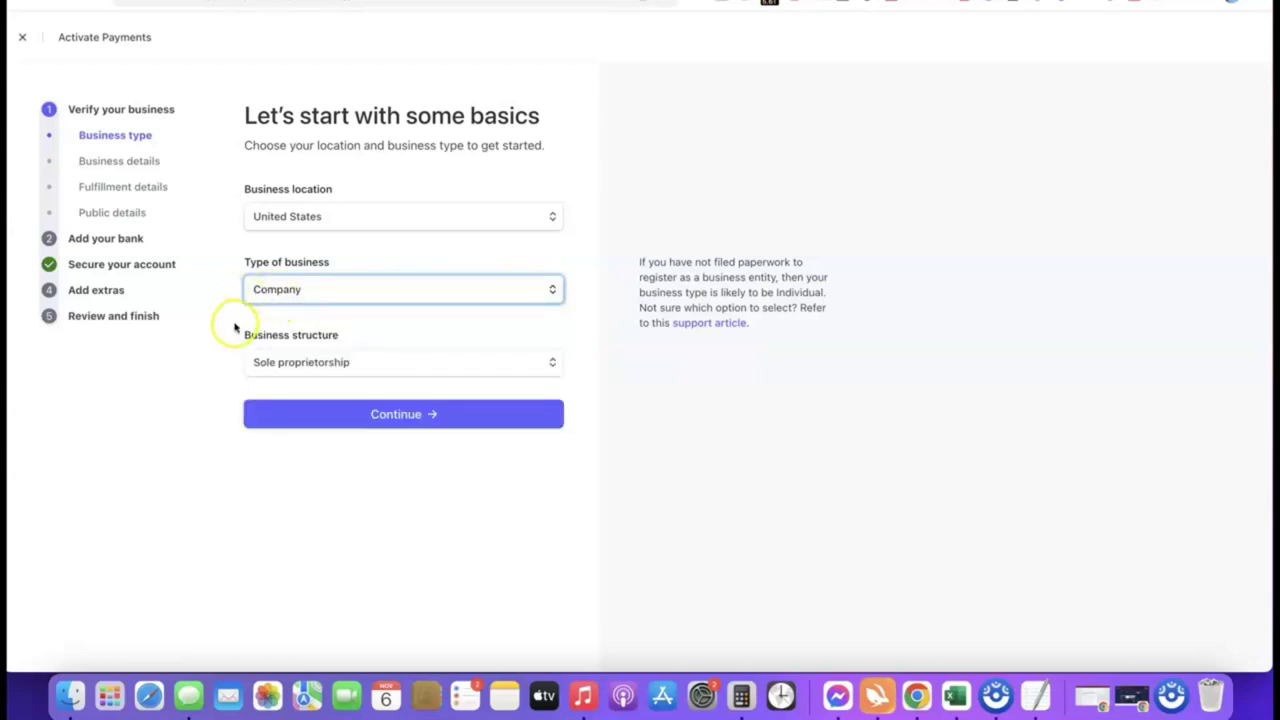
left_click(384, 360)
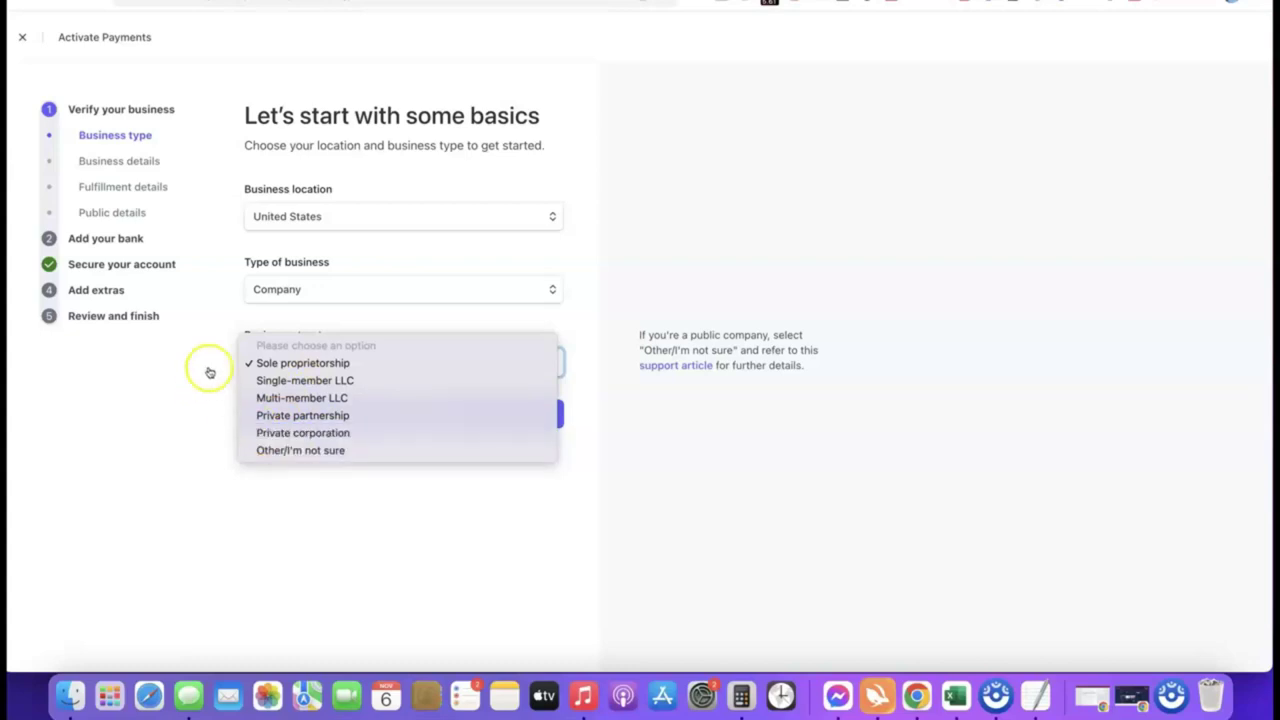
left_click(280, 363)
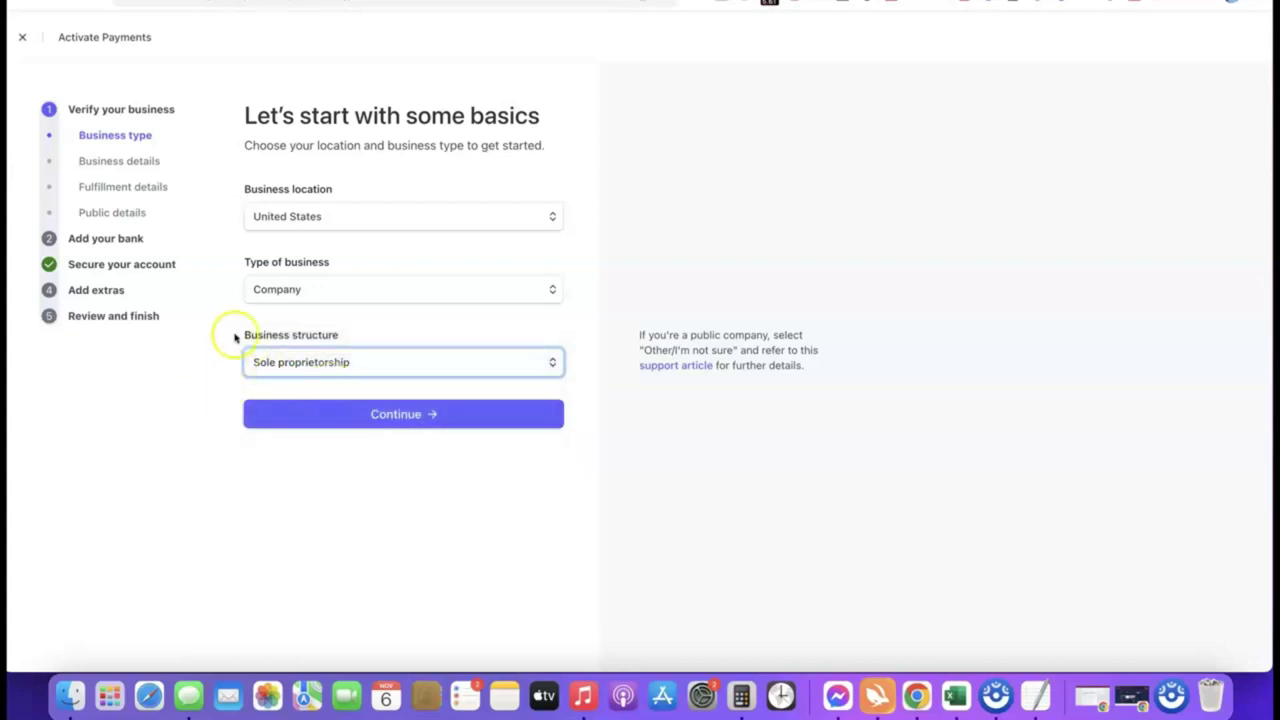
left_click(400, 415)
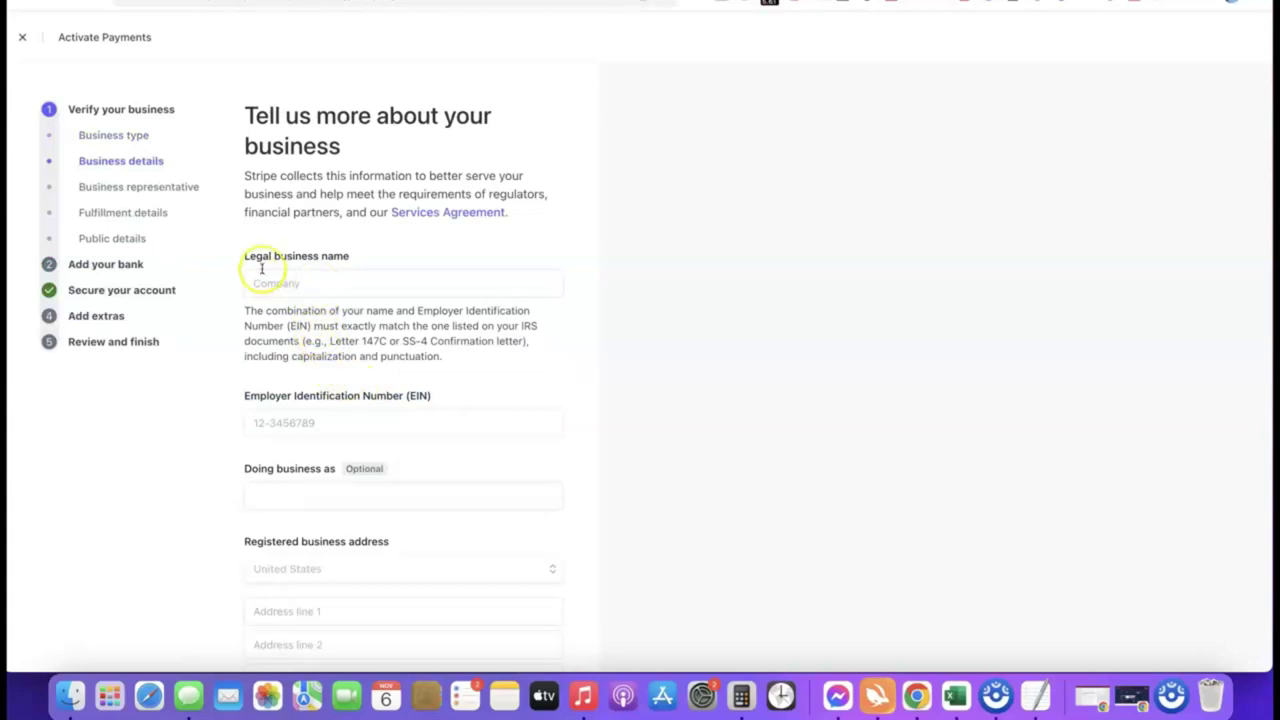
Step: Enter Torch Enterprise LLC as the legal business name and fill in the company's Employer Identification Number
left_click(318, 280)
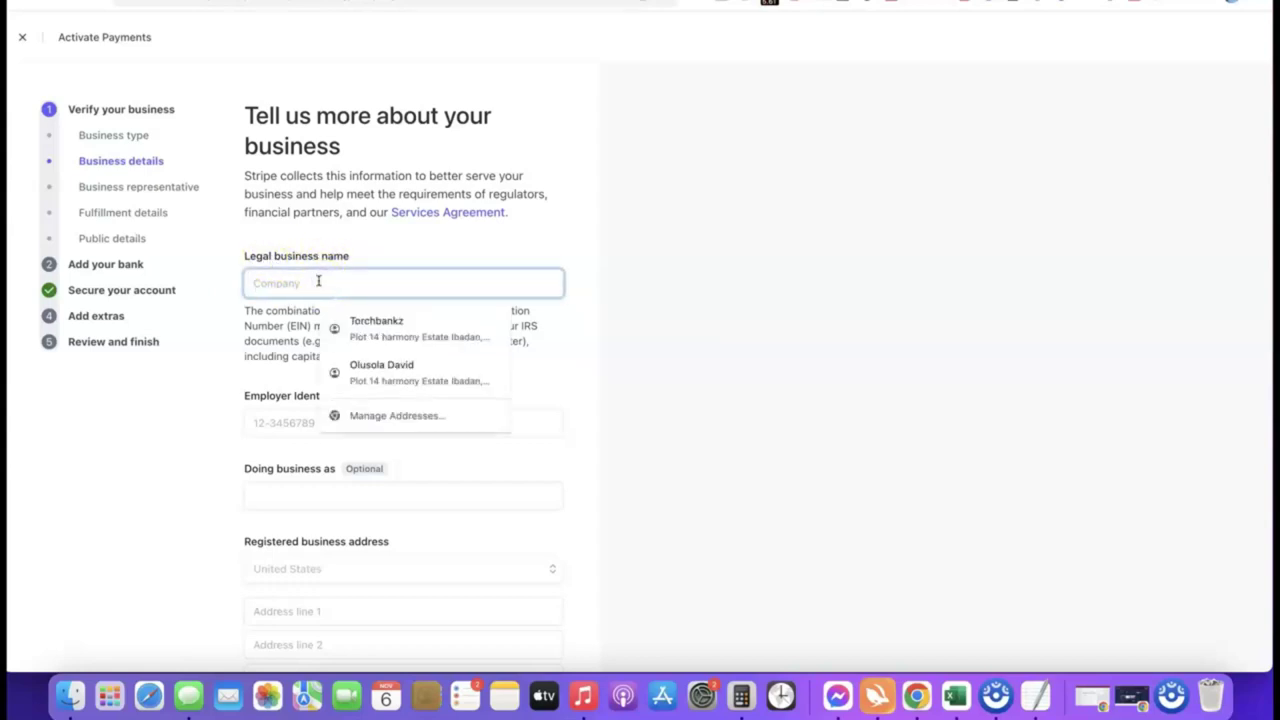
type("Torch Enterprise LLC")
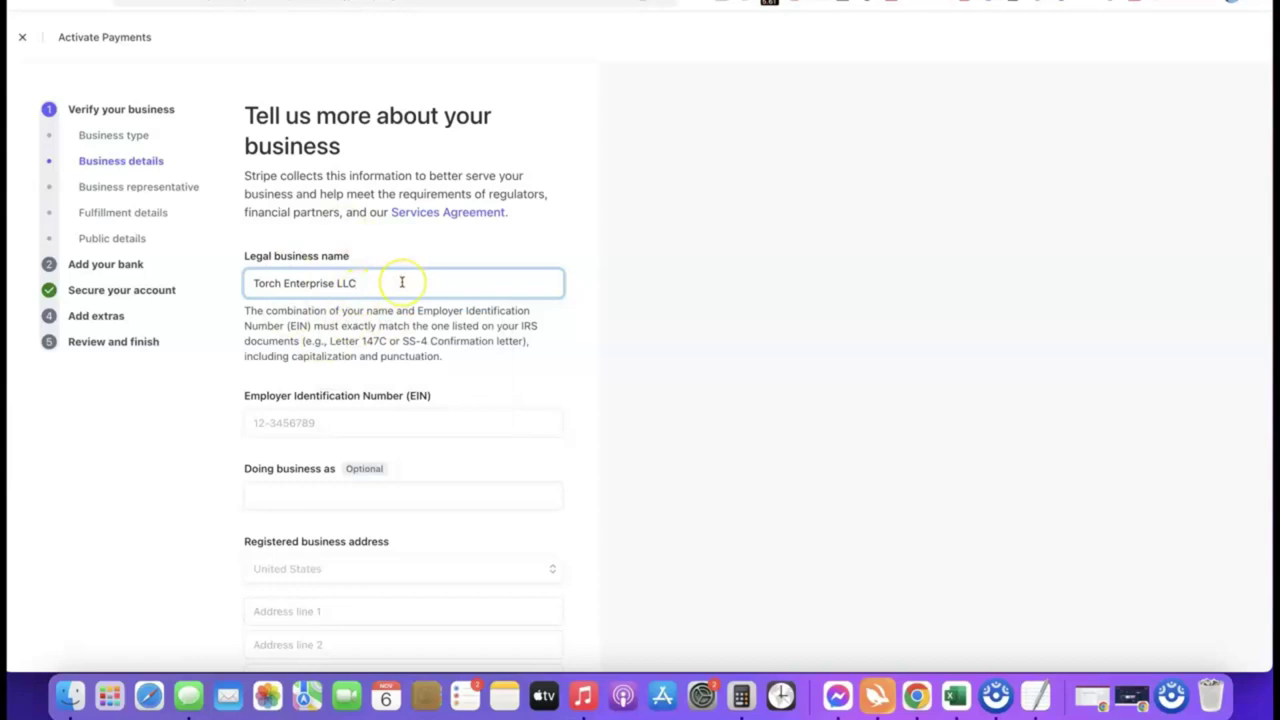
scroll(355, 410, "down", 3)
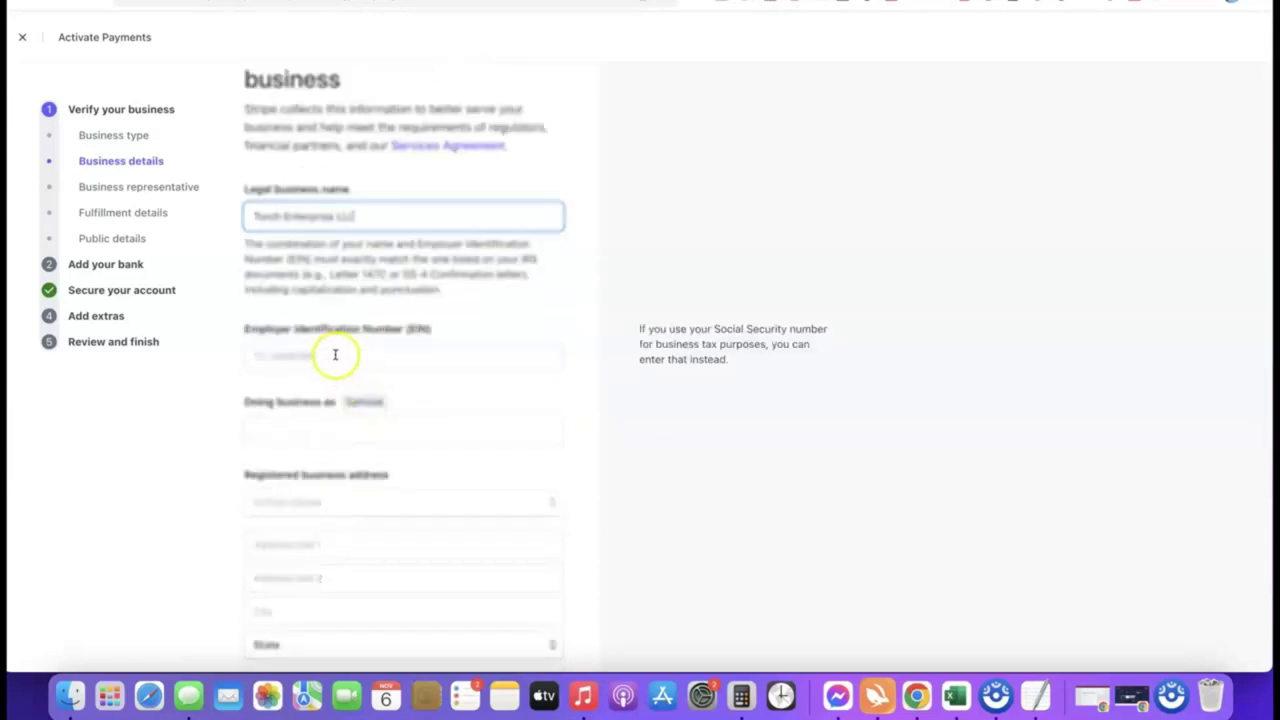
scroll(334, 349, "down", 2)
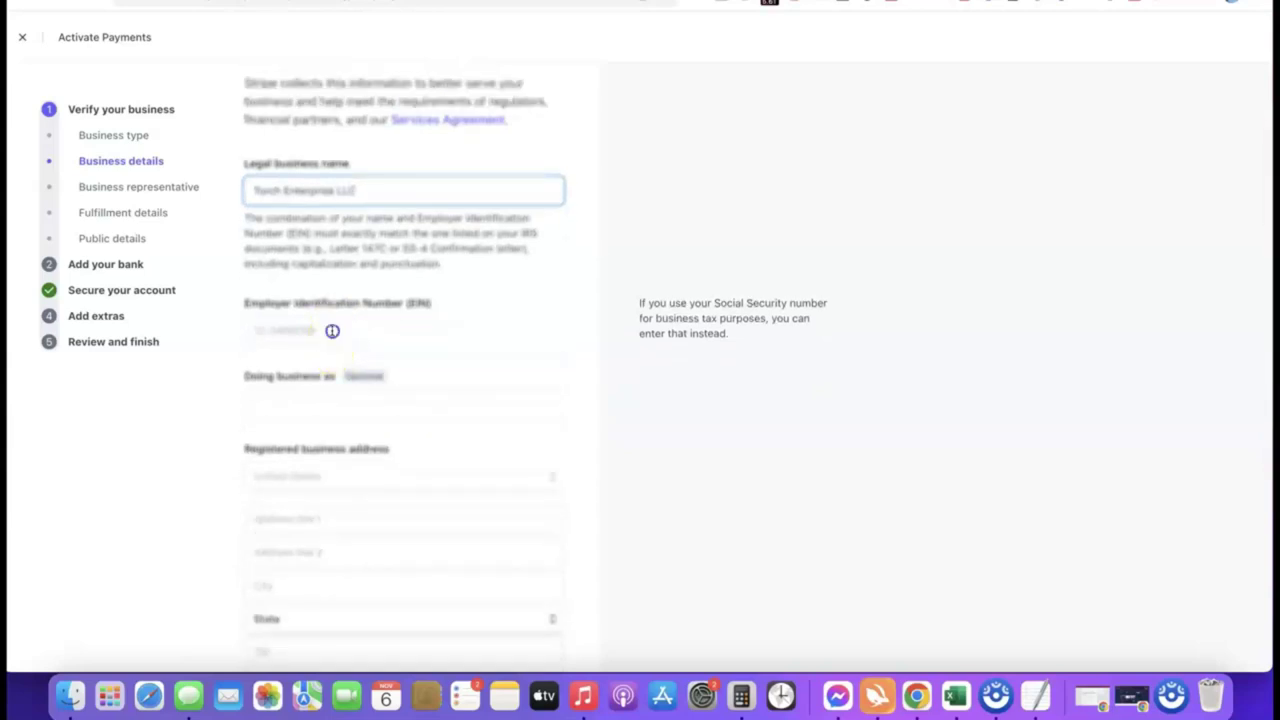
left_click(332, 330)
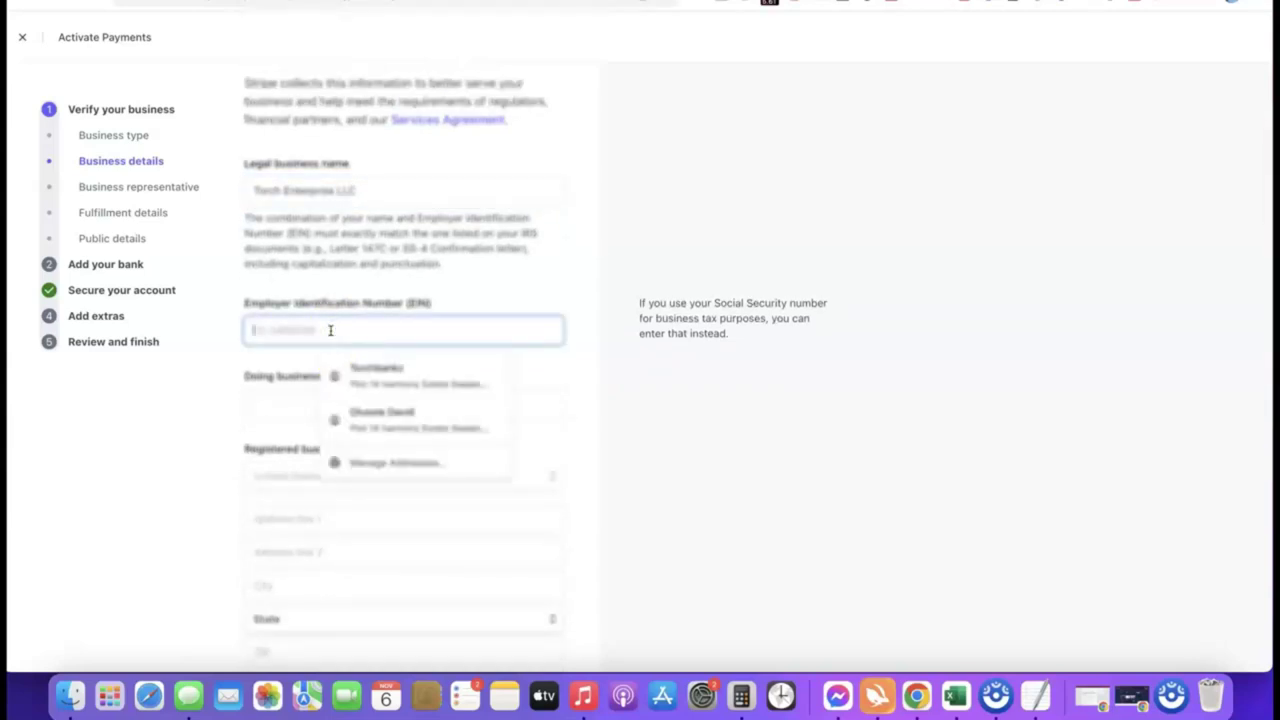
left_click(240, 358)
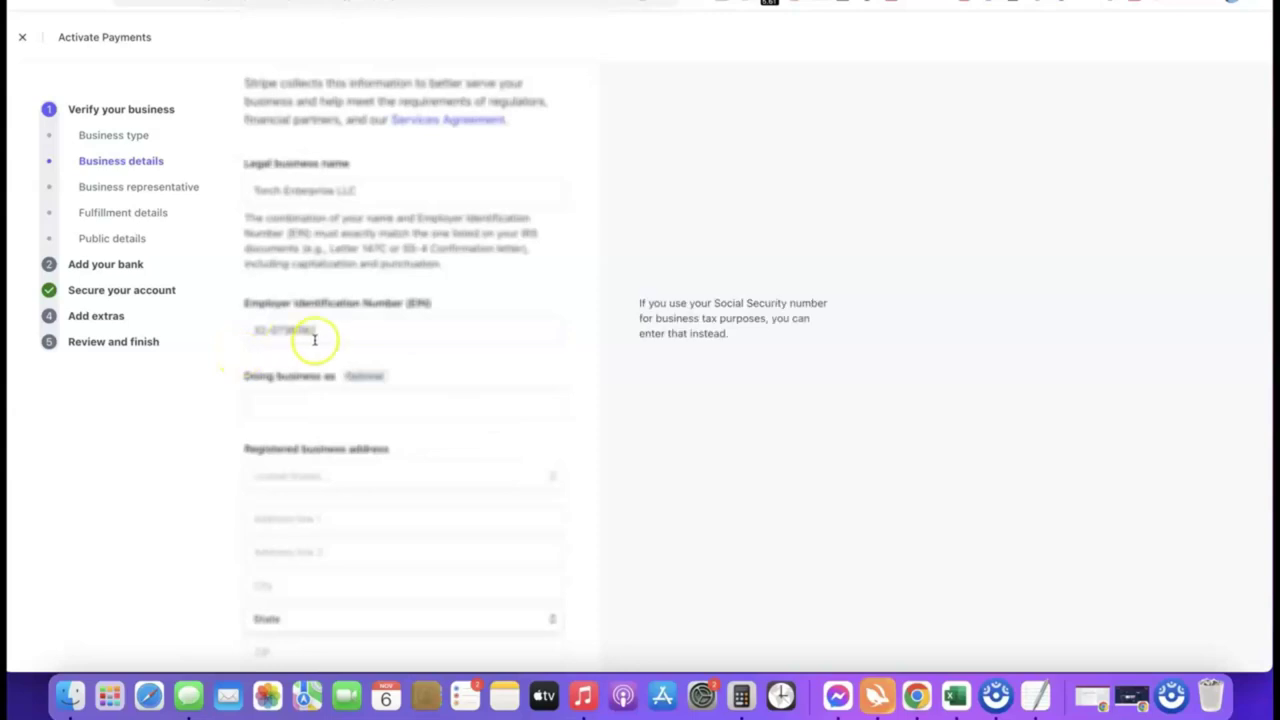
Step: Fill in the registered business address, including street, suite, city, state and ZIP code
scroll(329, 349, "down", 3)
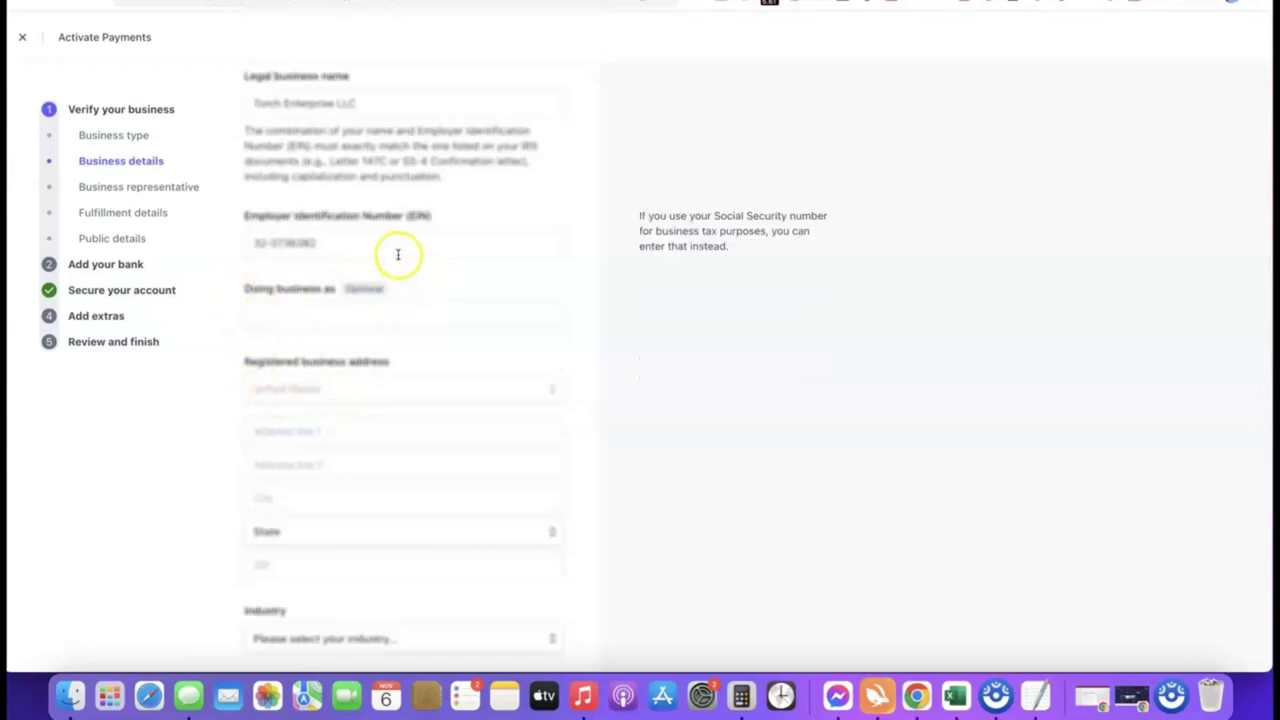
scroll(397, 254, "down", 3)
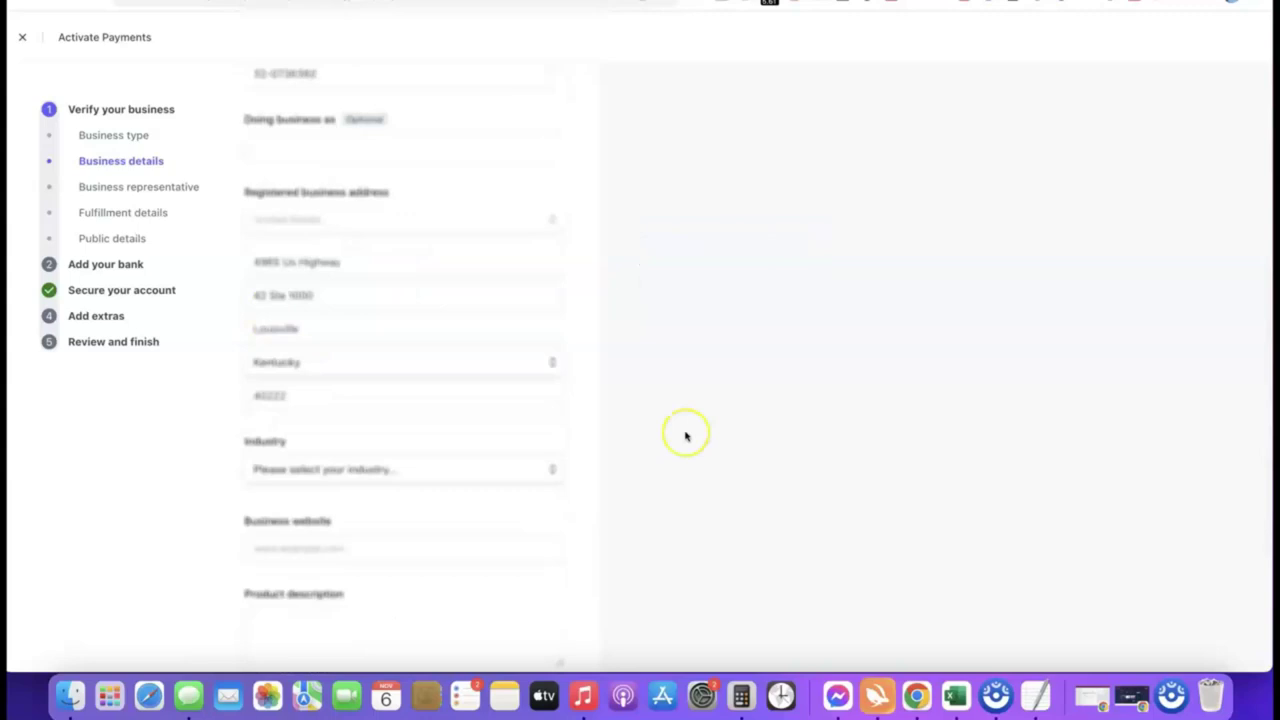
Step: Set the business industry to Other digital goods
left_click(636, 390)
scroll(636, 390, "down", 2)
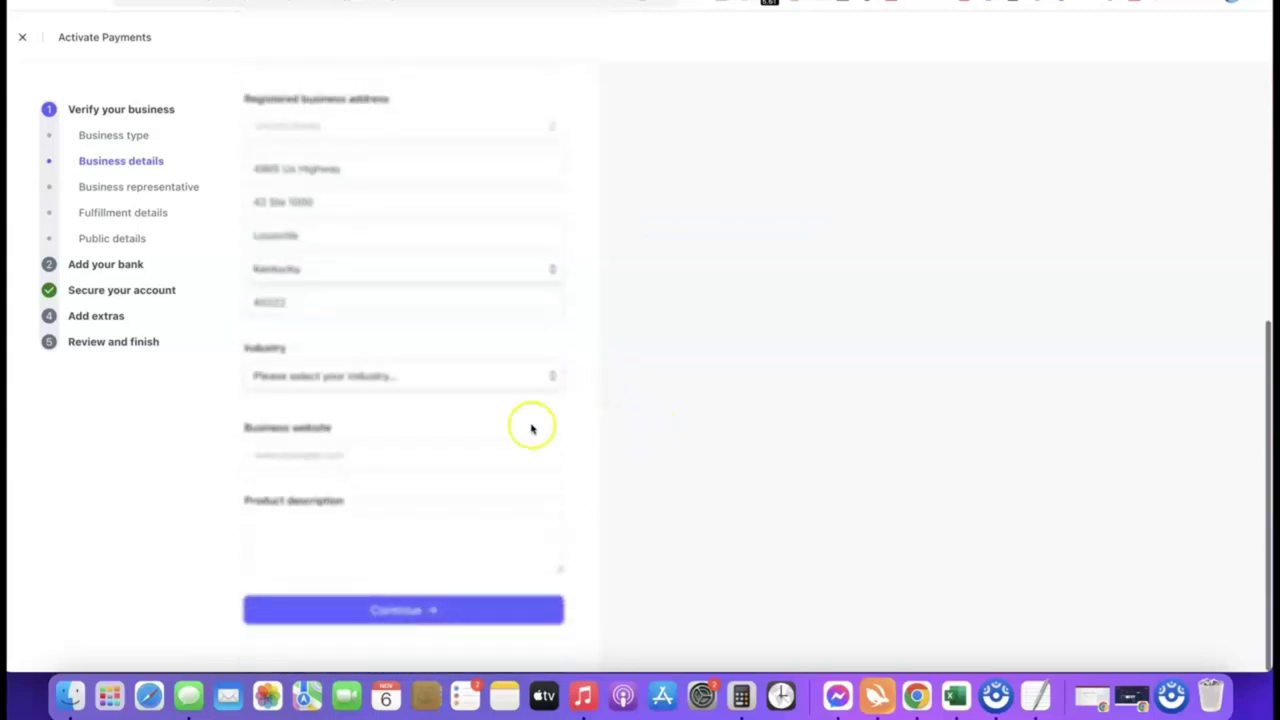
left_click(368, 379)
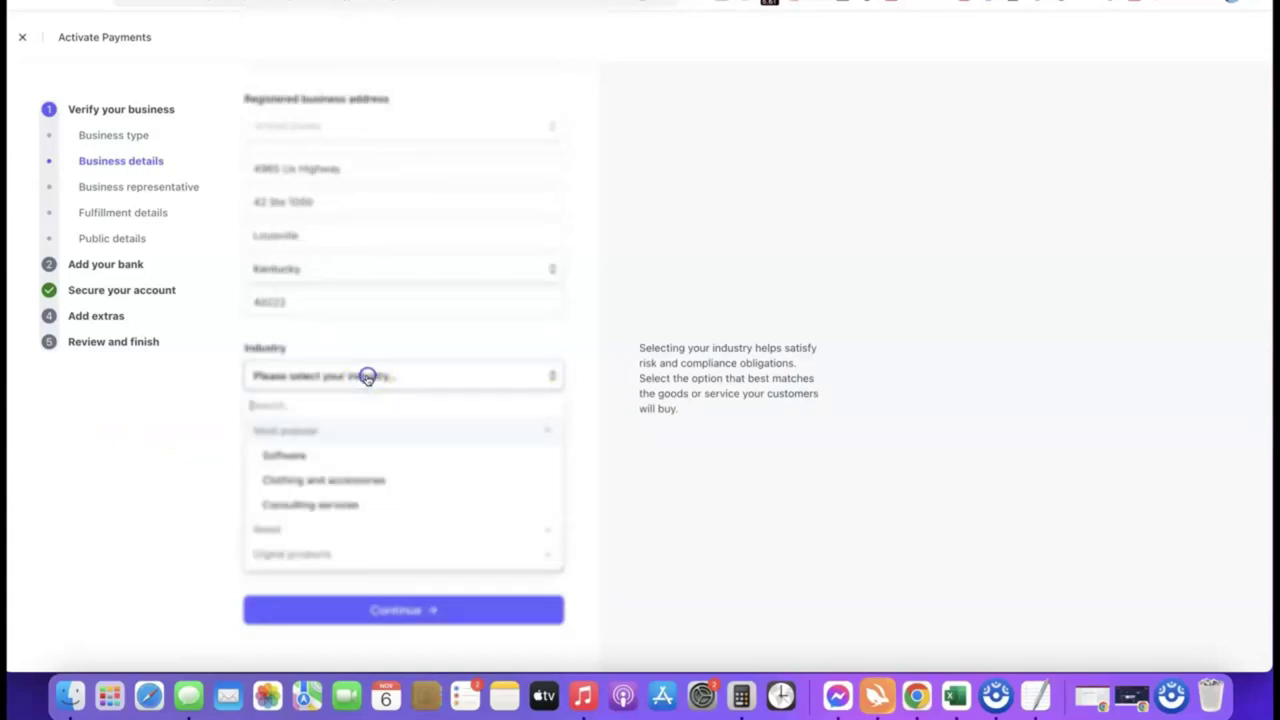
left_click(421, 426)
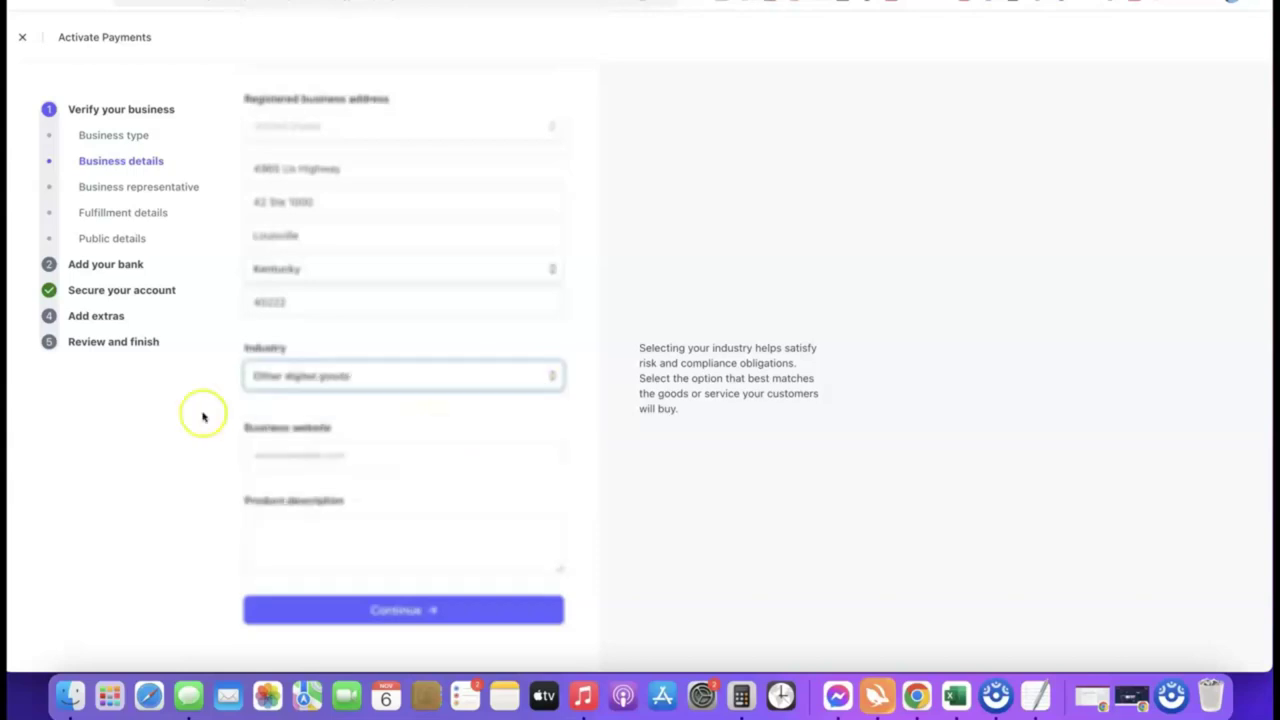
left_click(551, 408)
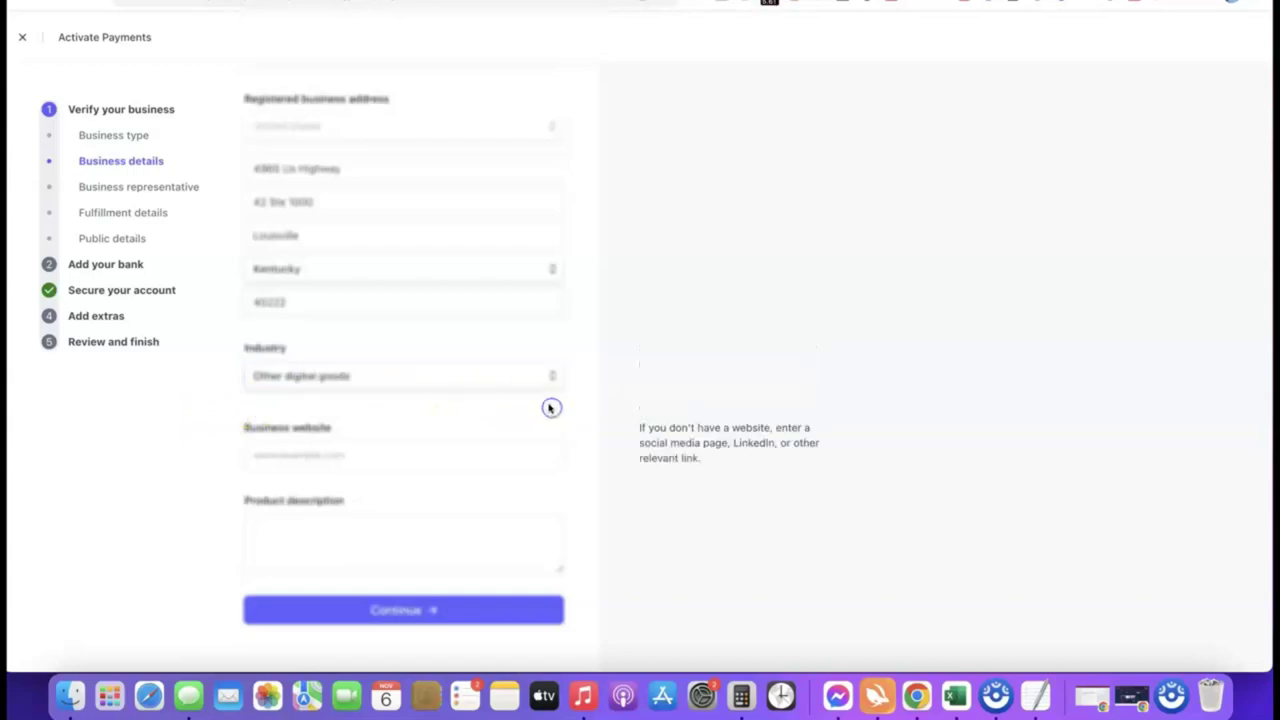
left_click(385, 457)
type("https://affiliatebloggingblueprint.com/")
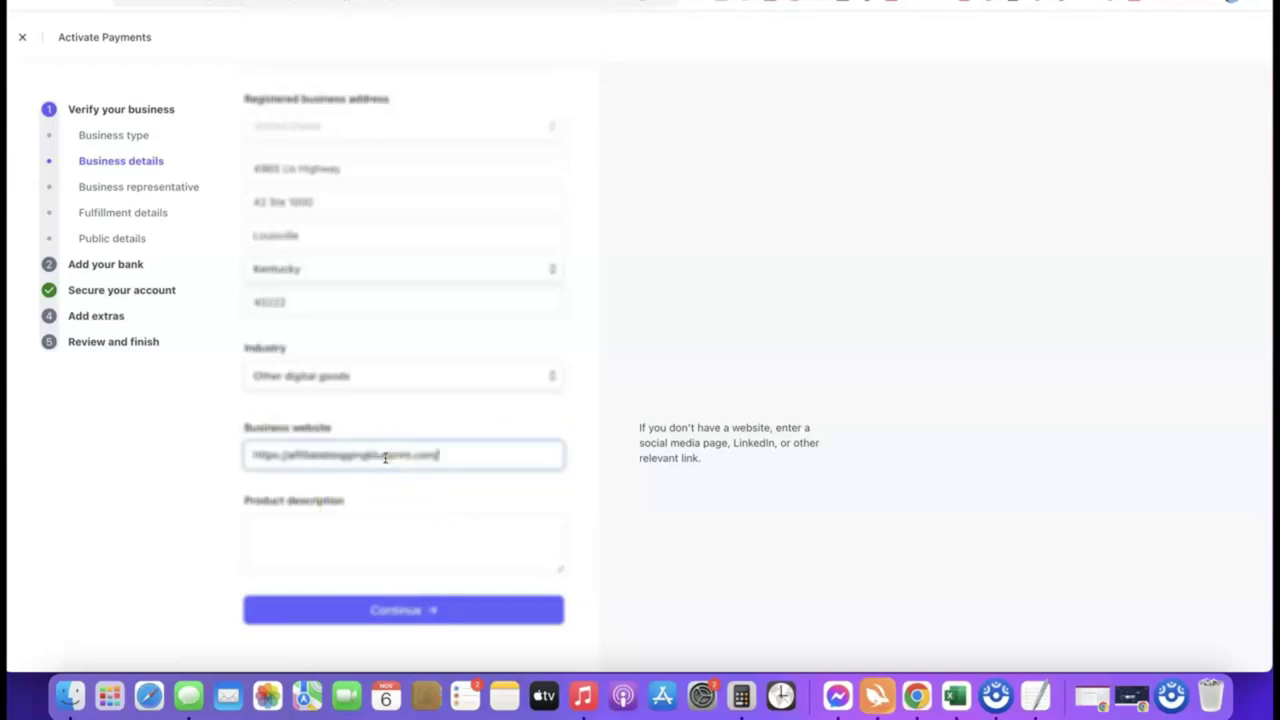
left_click(149, 463)
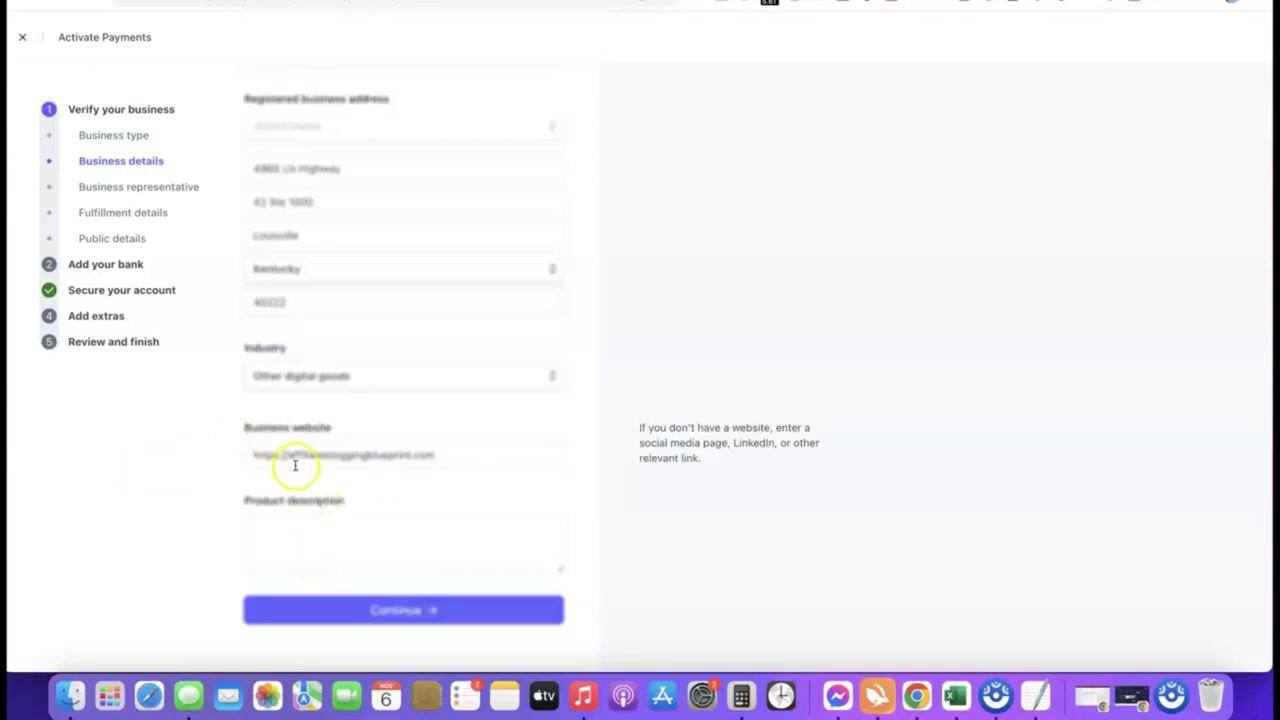
left_click(328, 518)
type("Our product is a digital course training we sell to our site visitors.")
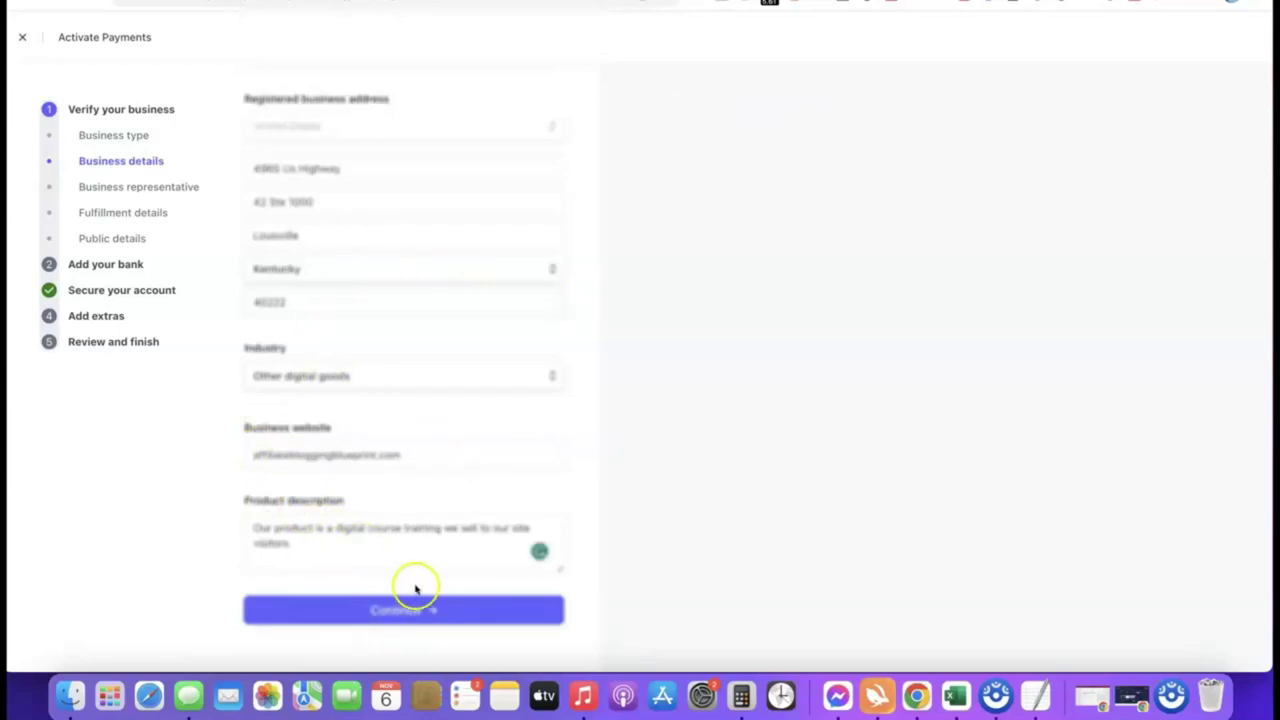
left_click(385, 611)
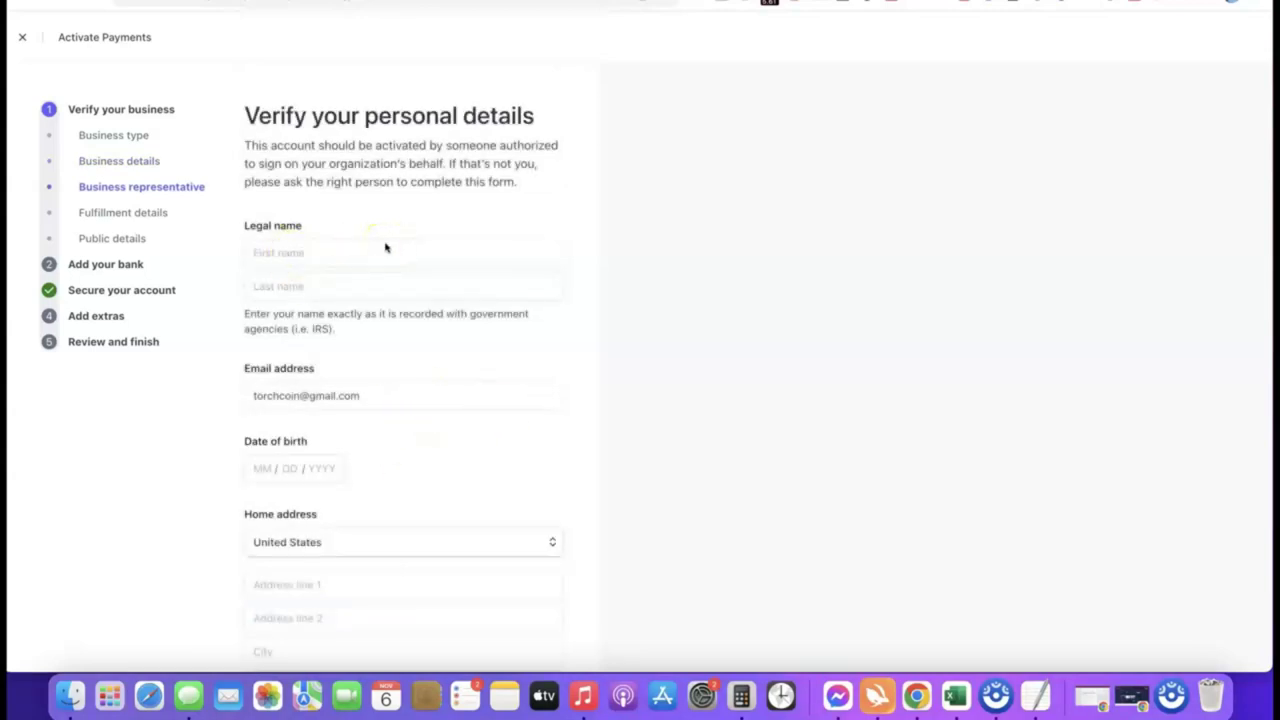
Step: Examine the business representative's personal details form, including the country choices for the home address
left_click(252, 478)
scroll(354, 461, "down", 1)
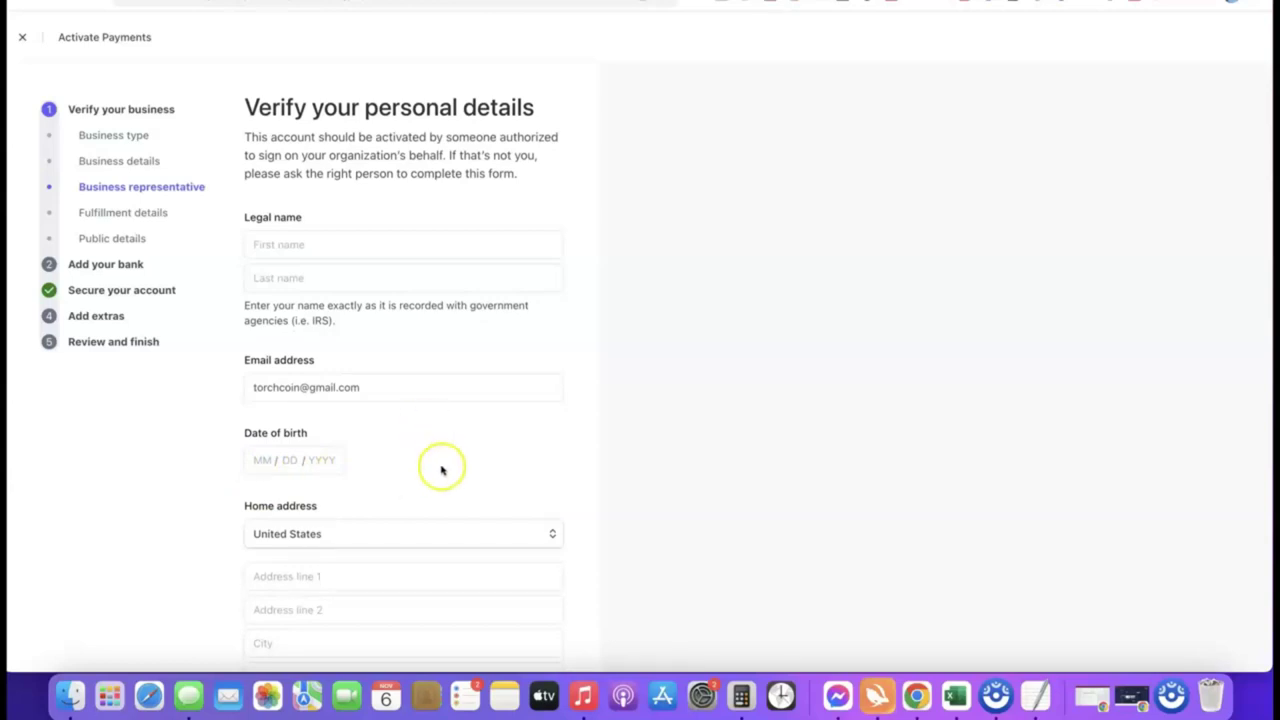
scroll(440, 468, "down", 5)
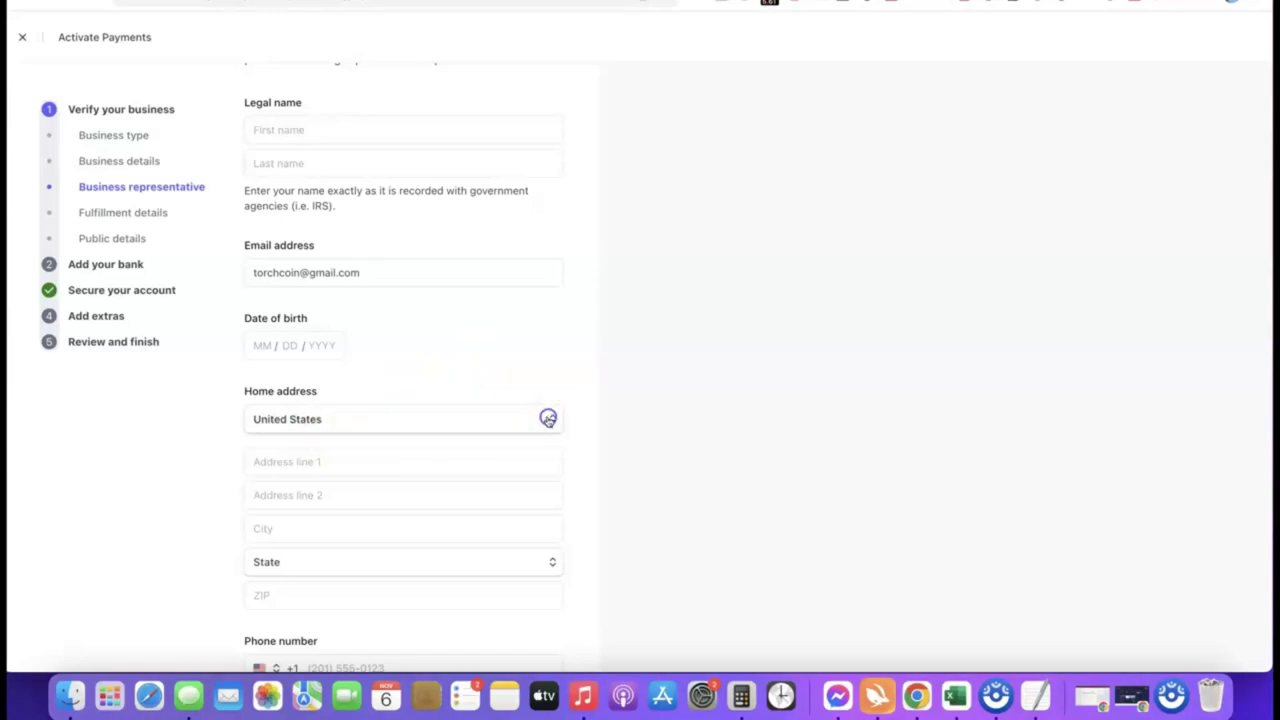
left_click(552, 419)
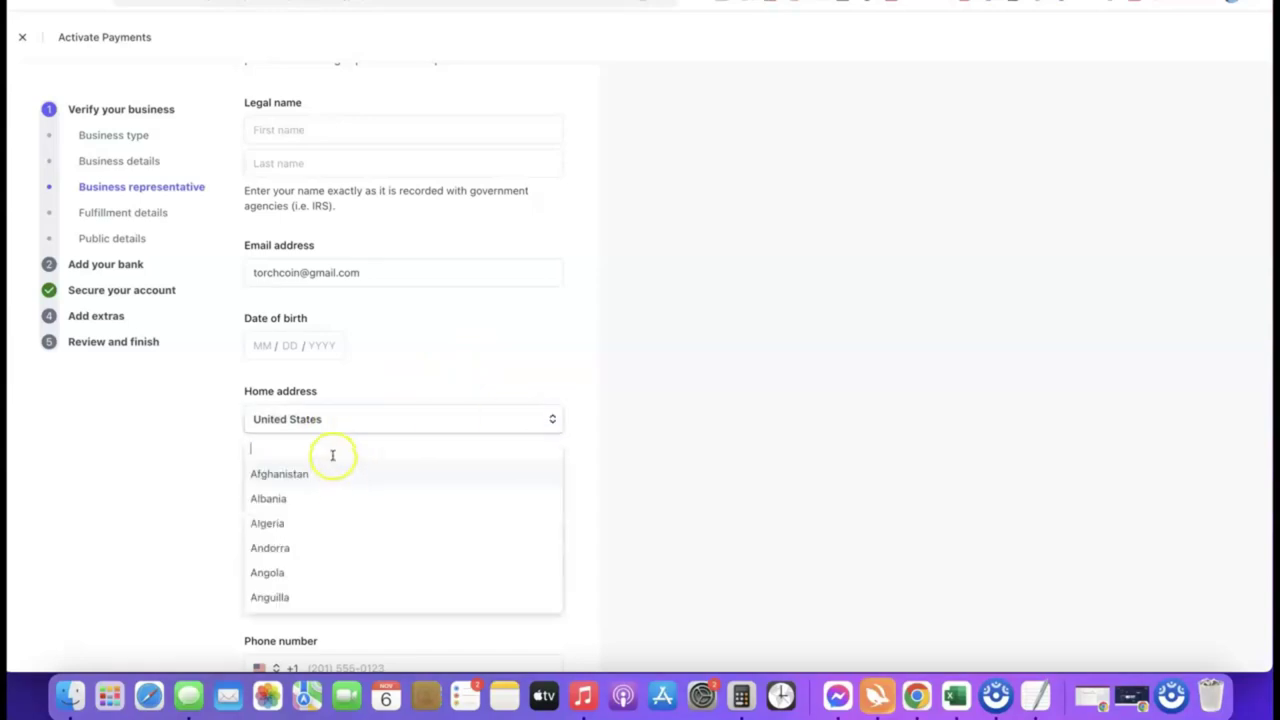
left_click(394, 405)
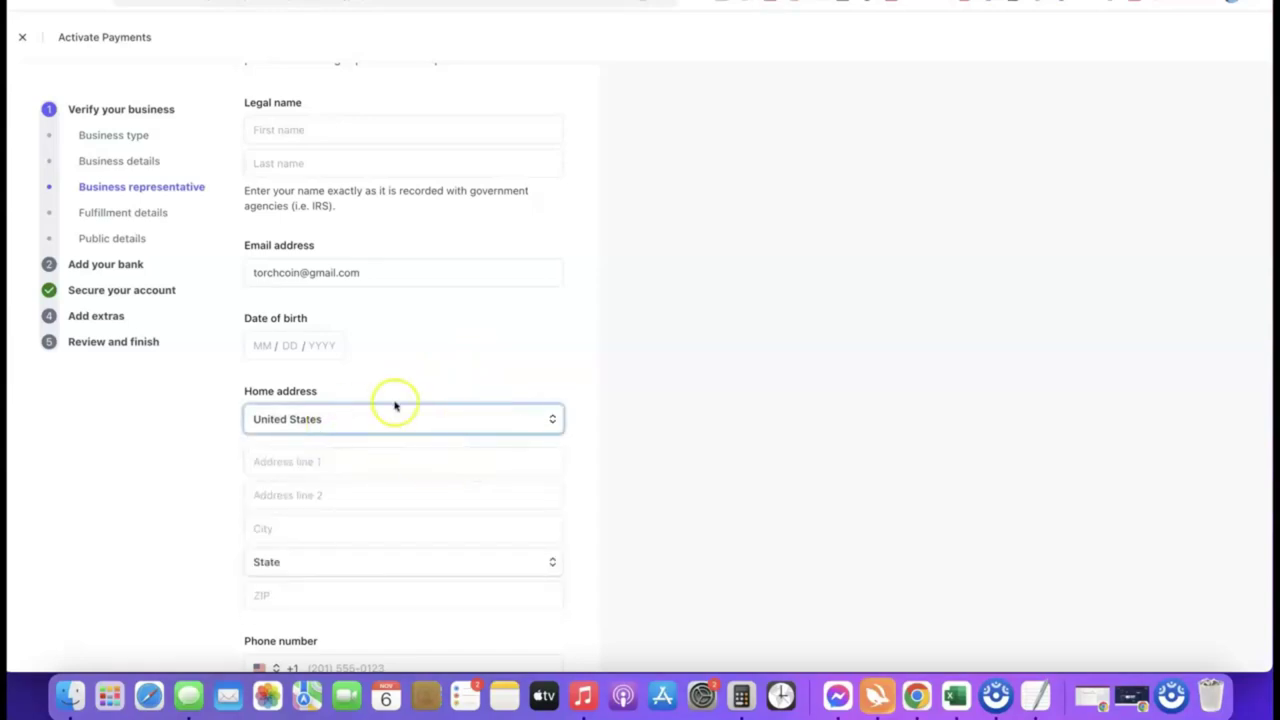
scroll(380, 408, "down", 1)
scroll(420, 442, "down", 3)
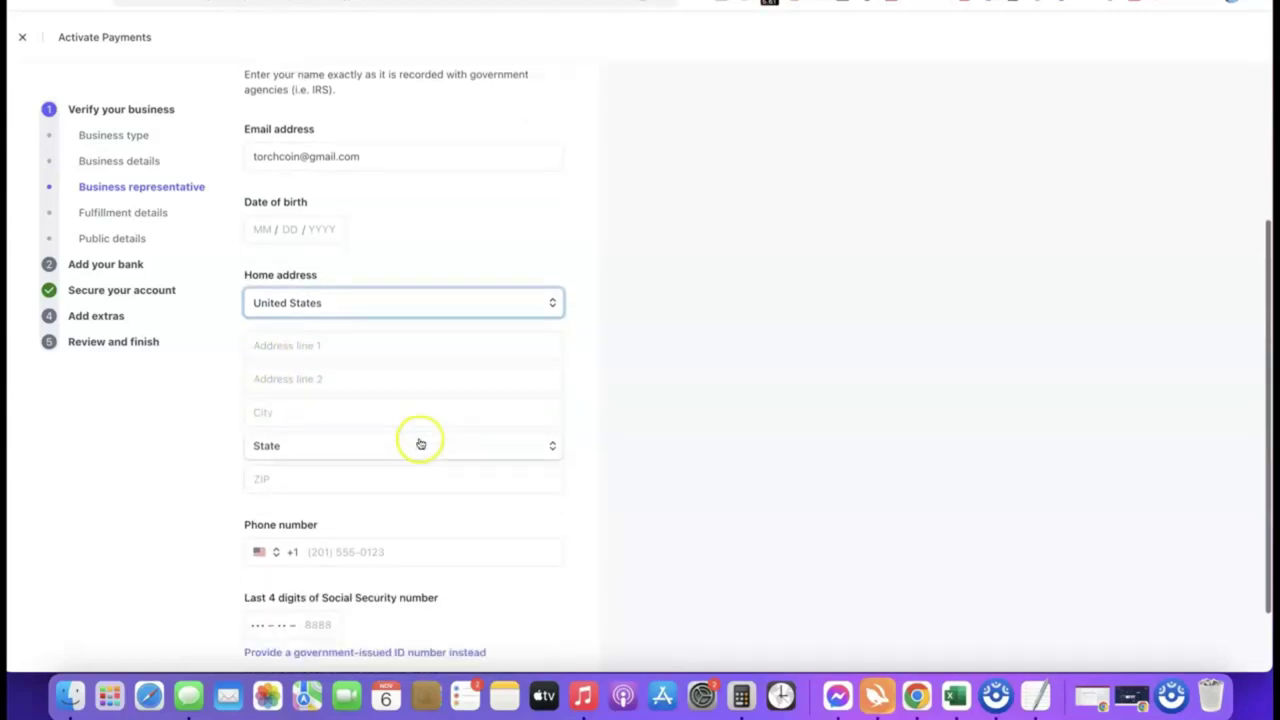
scroll(408, 457, "down", 1)
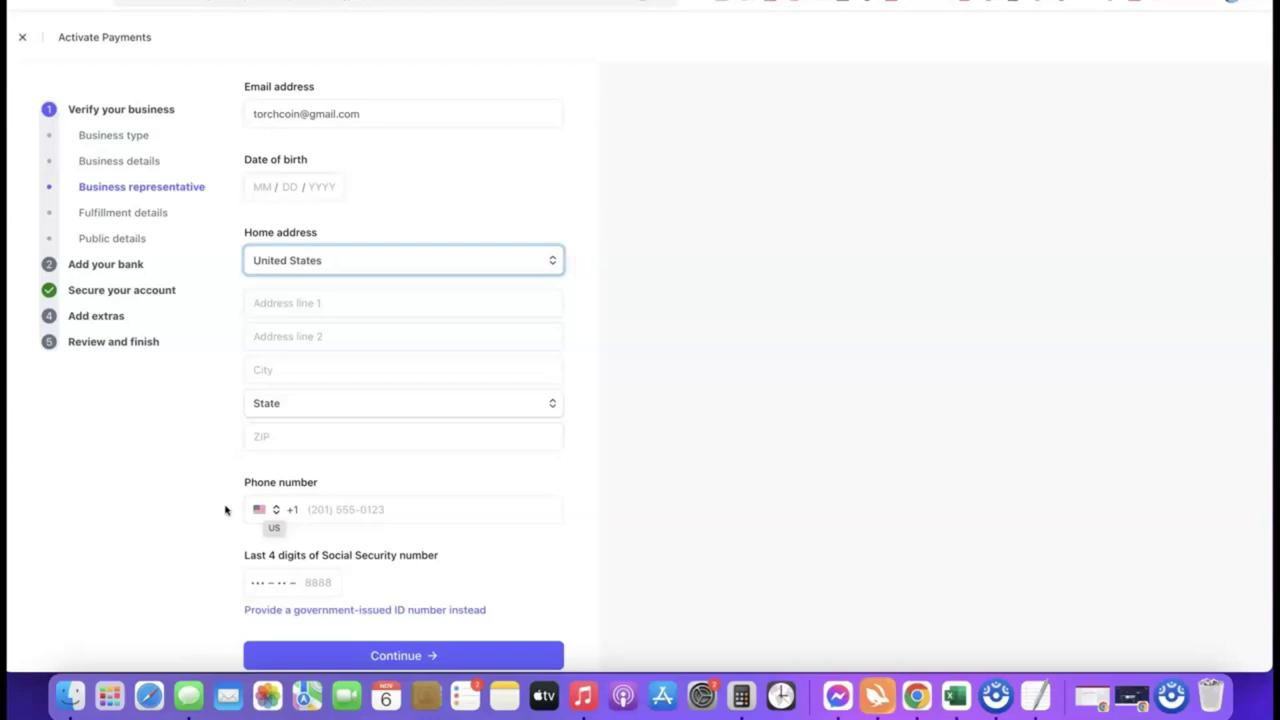
Step: Check the phone number's country code choices and the Social Security number requirement on the representative form
left_click(265, 510)
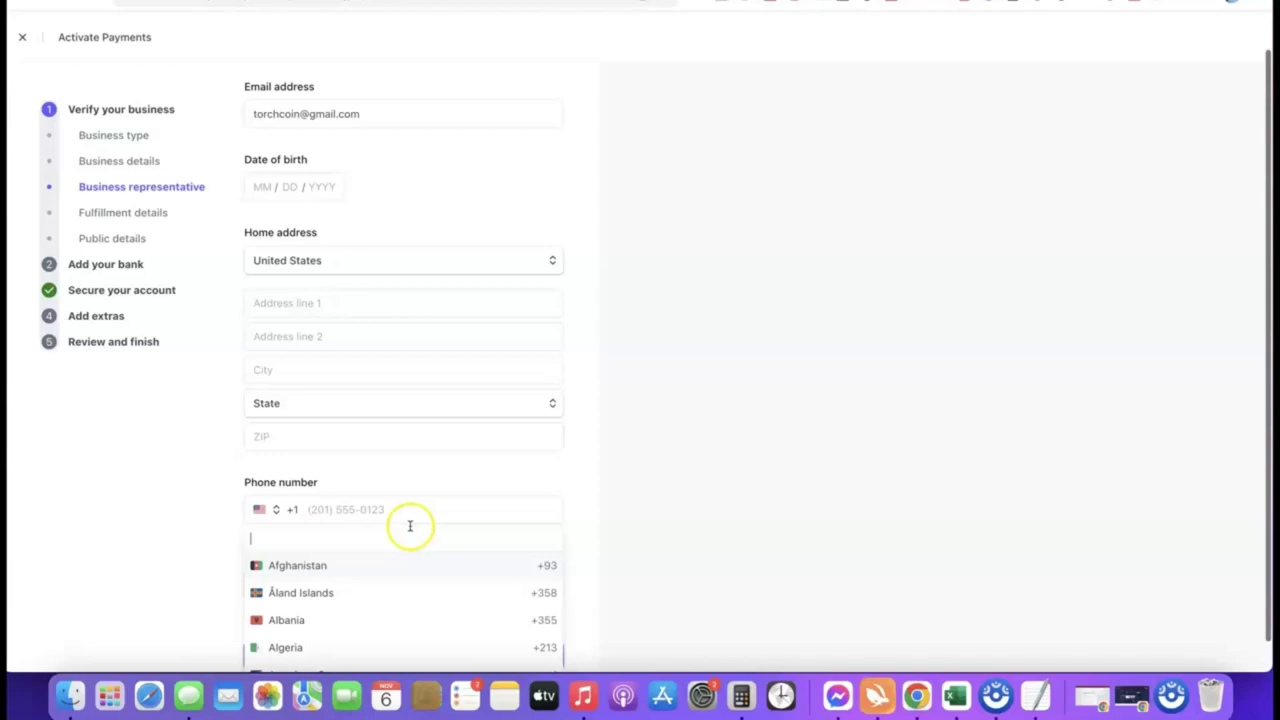
left_click(588, 520)
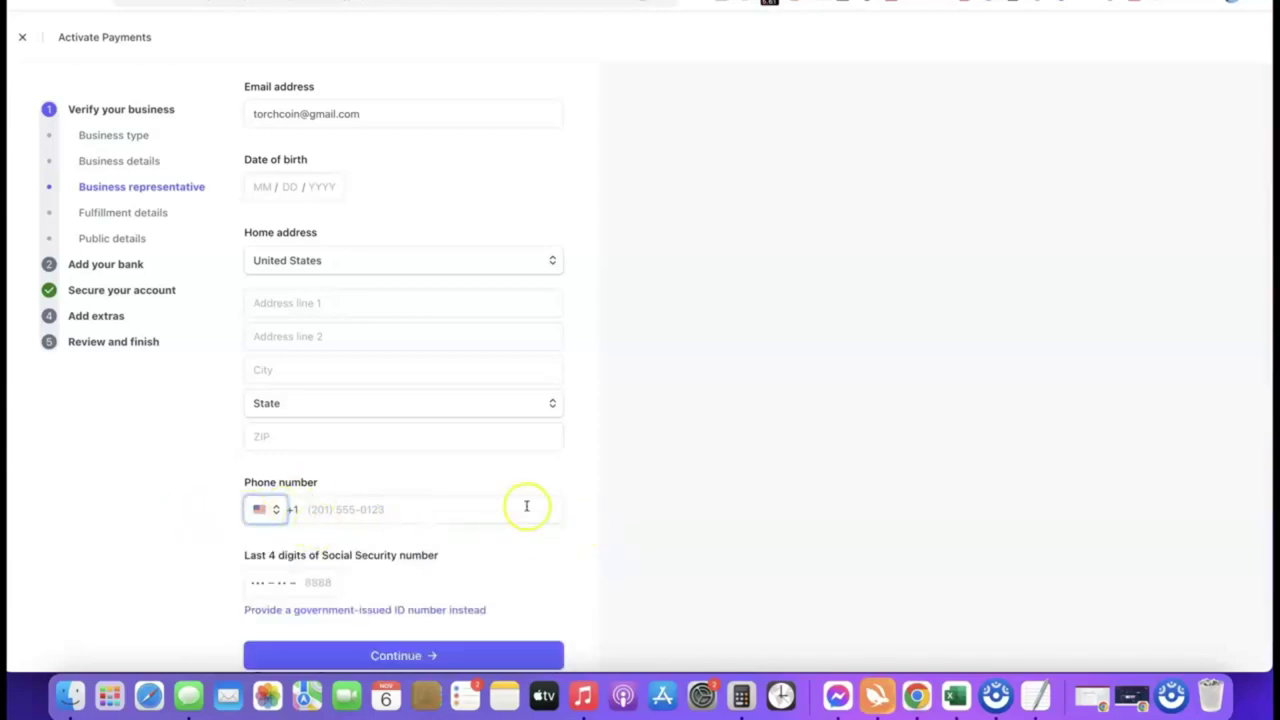
scroll(526, 506, "down", 1)
scroll(528, 503, "down", 1)
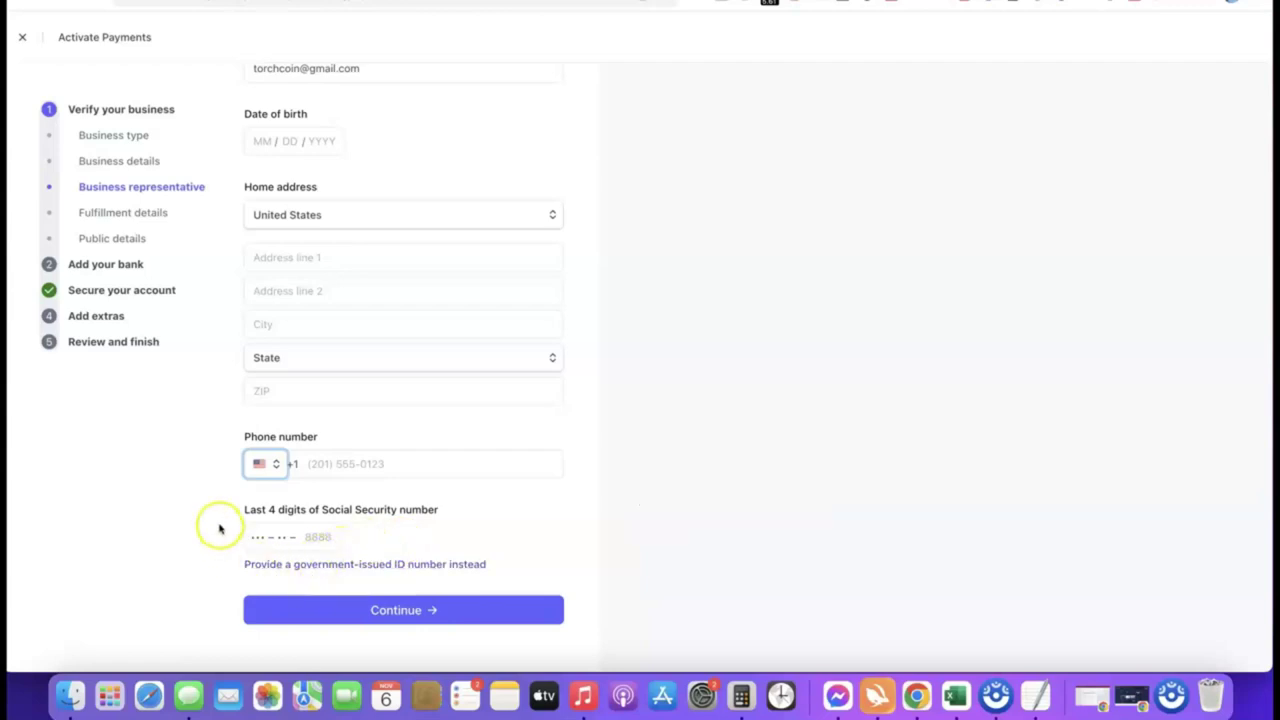
scroll(222, 517, "up", 5)
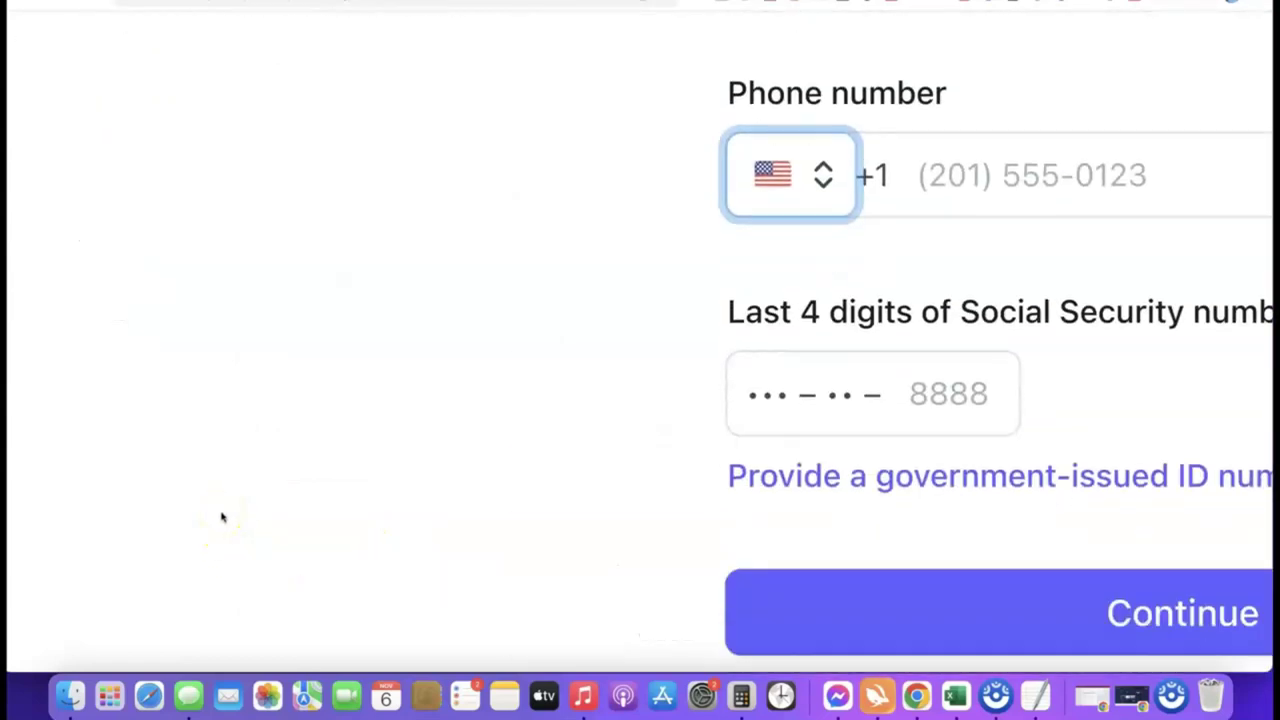
scroll(230, 517, "right", 3)
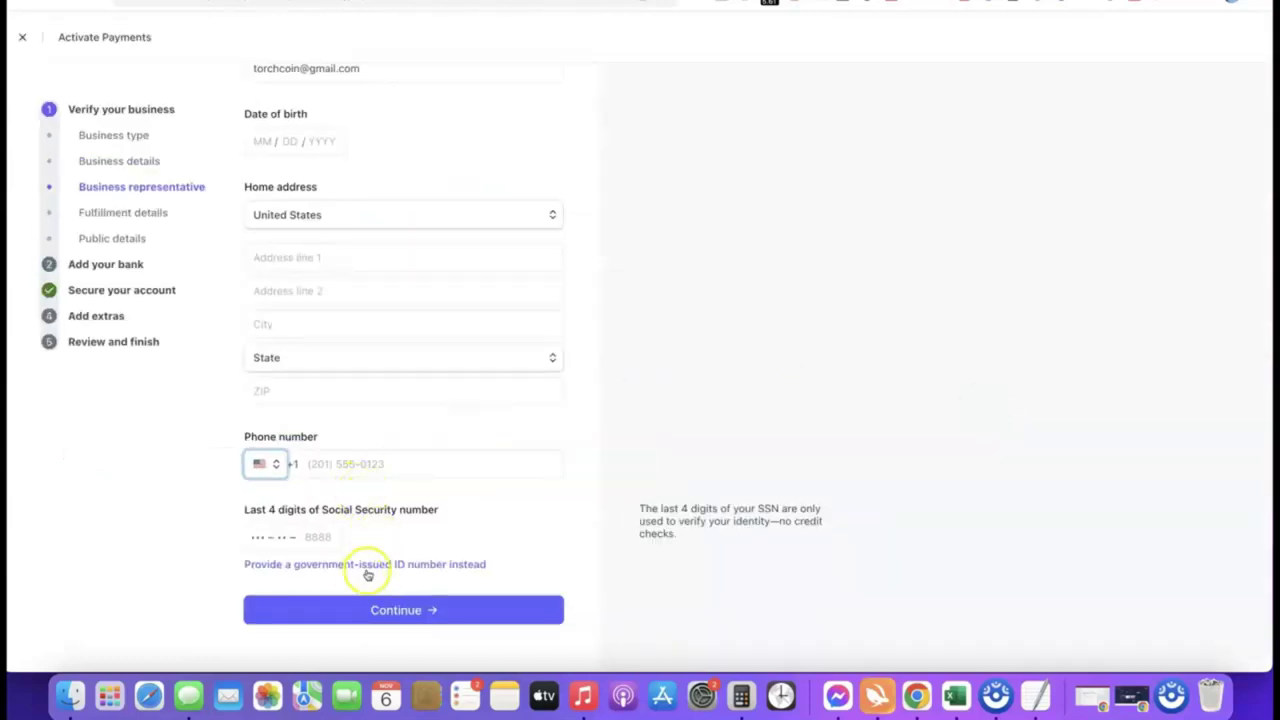
Step: Switch identity verification to a government-issued ID number and set its issuing country to NG
left_click(367, 564)
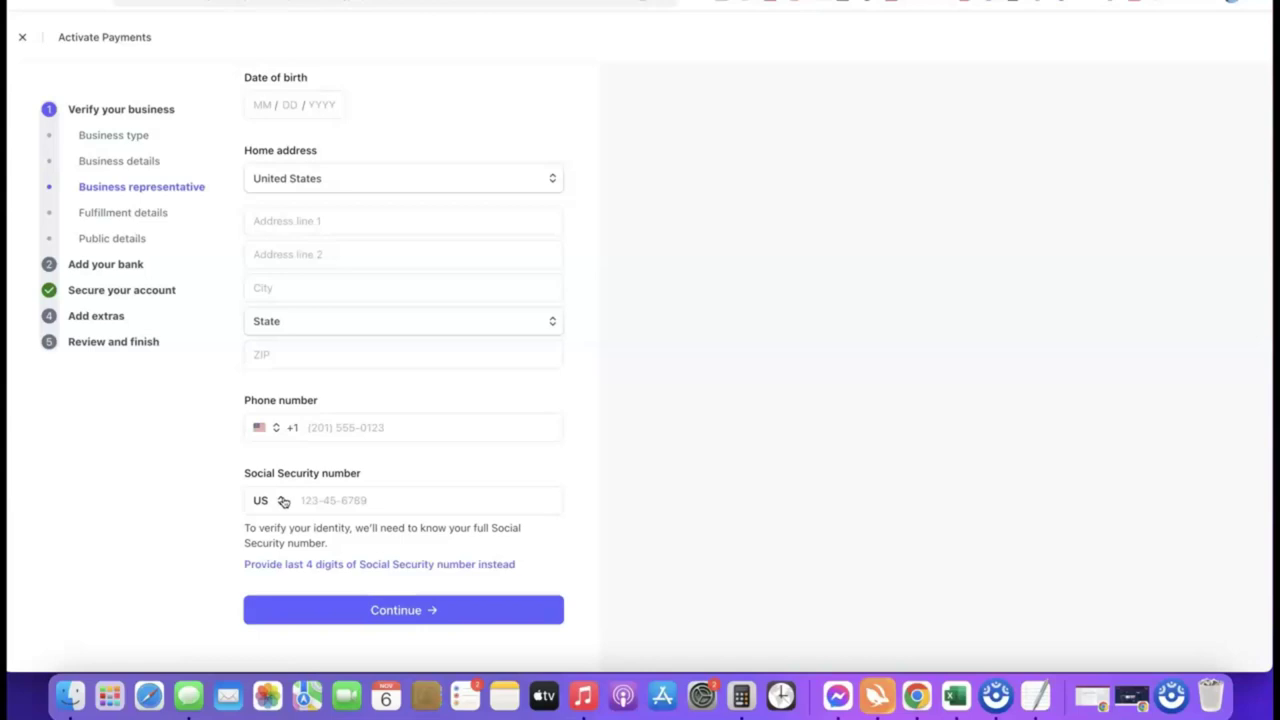
left_click(280, 501)
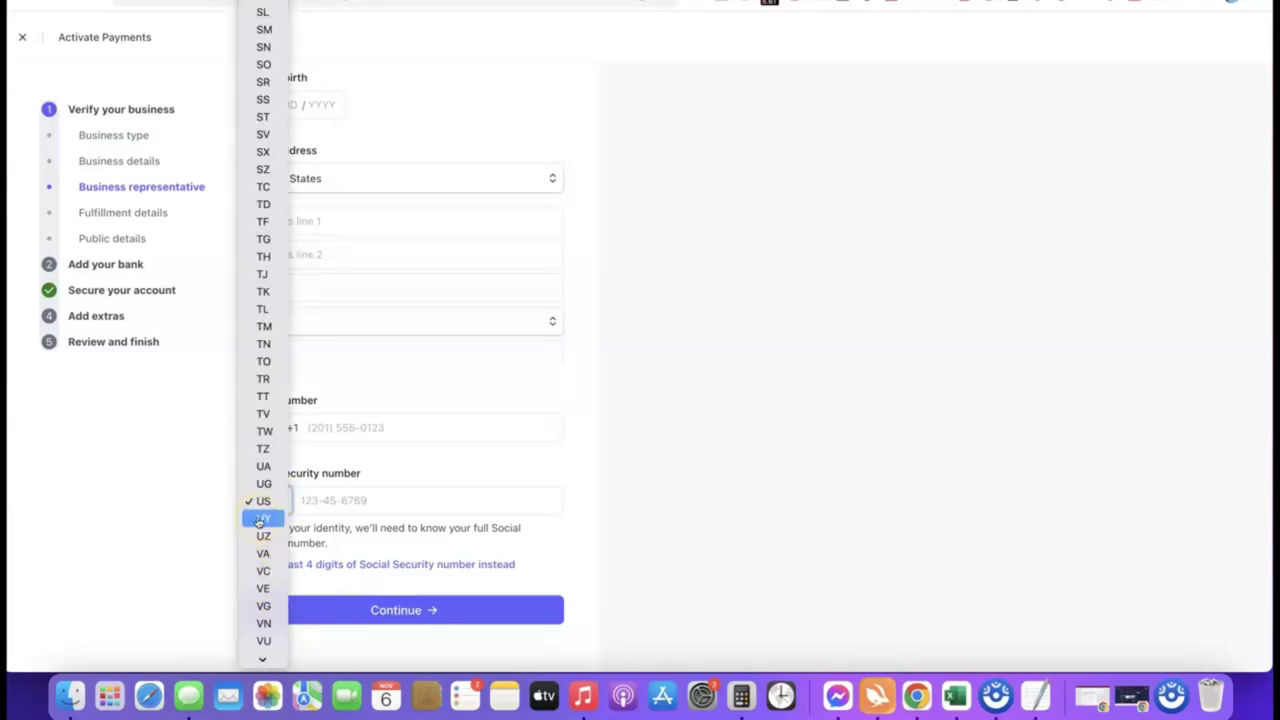
scroll(262, 252, "down", 2)
scroll(262, 282, "down", 1)
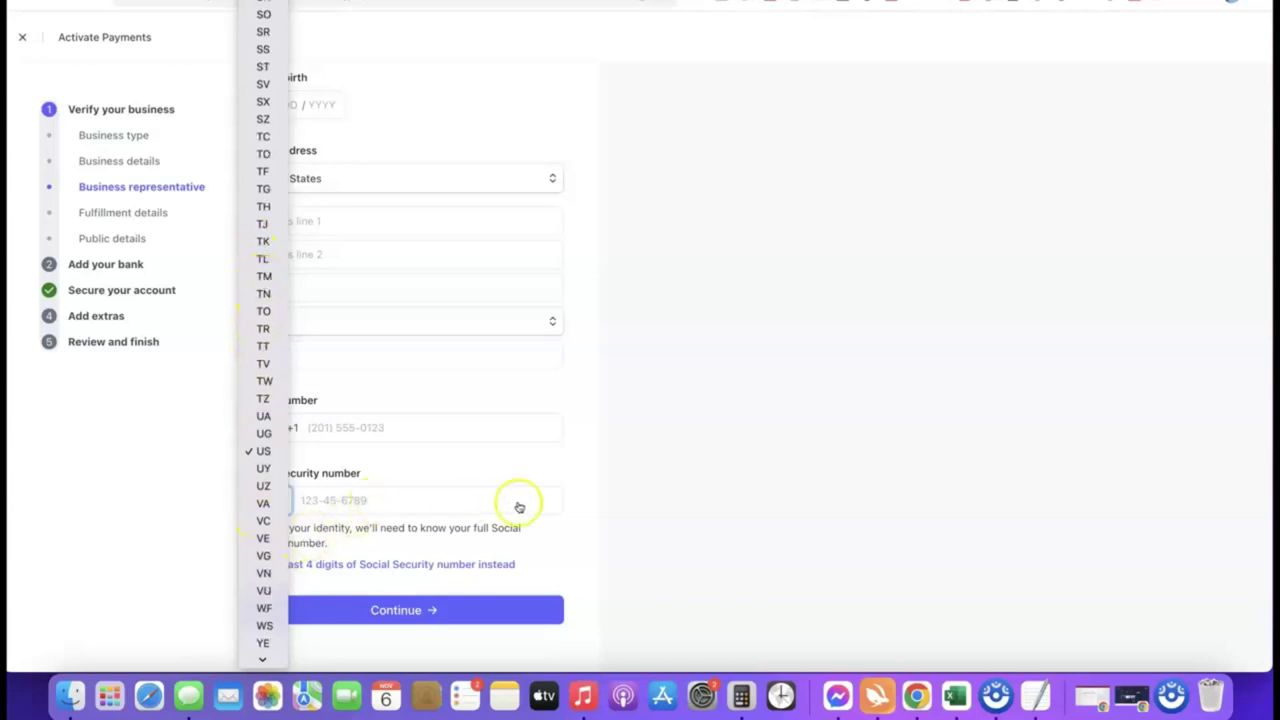
left_click(577, 498)
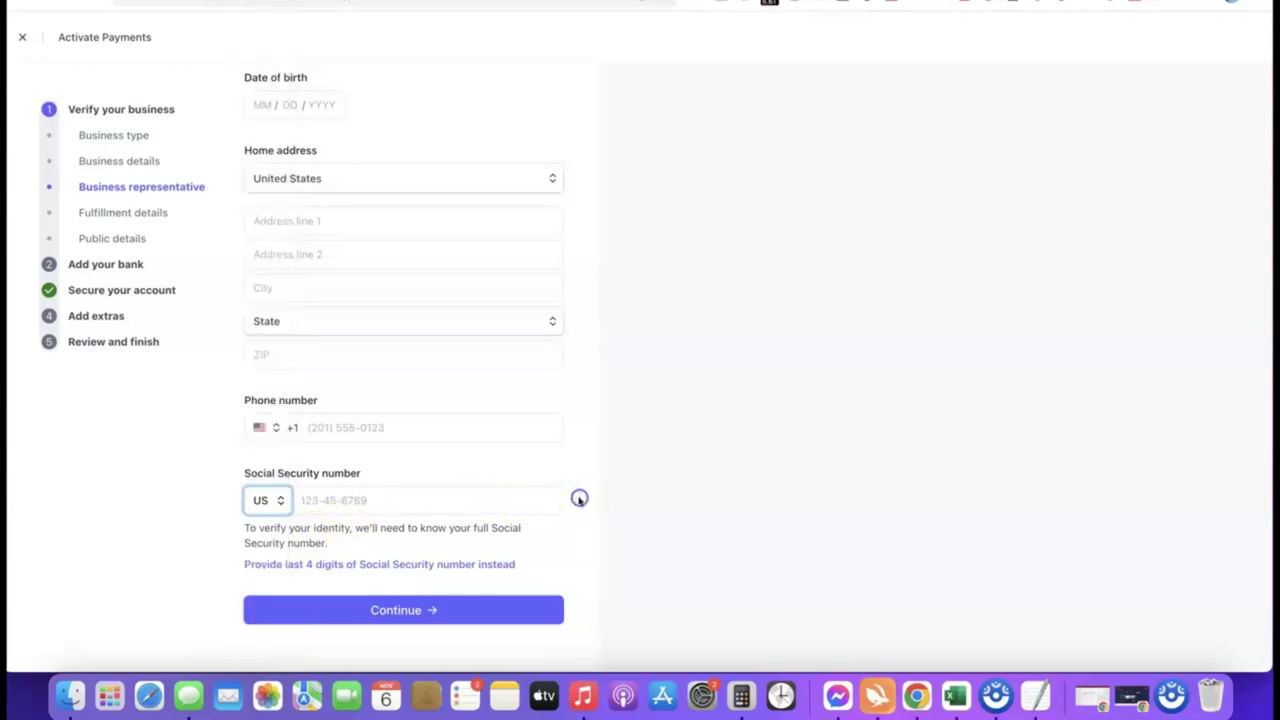
left_click(276, 512)
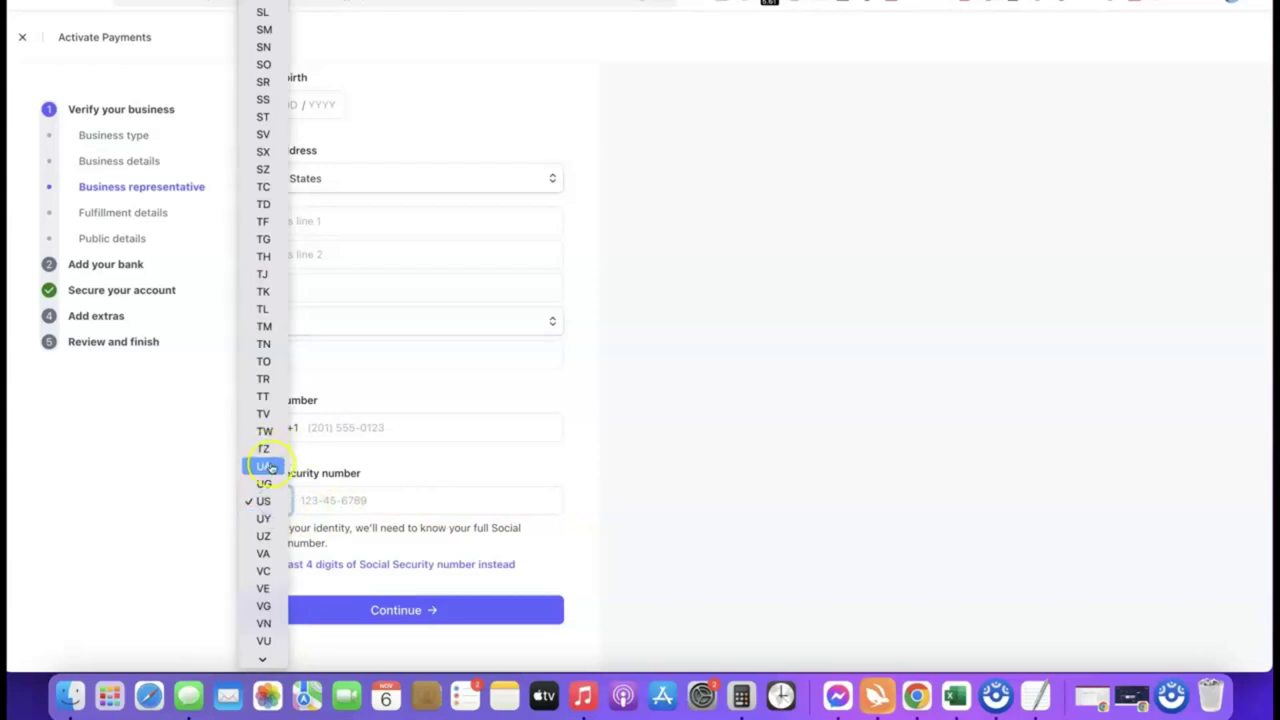
scroll(266, 465, "down", 3)
left_click(264, 620)
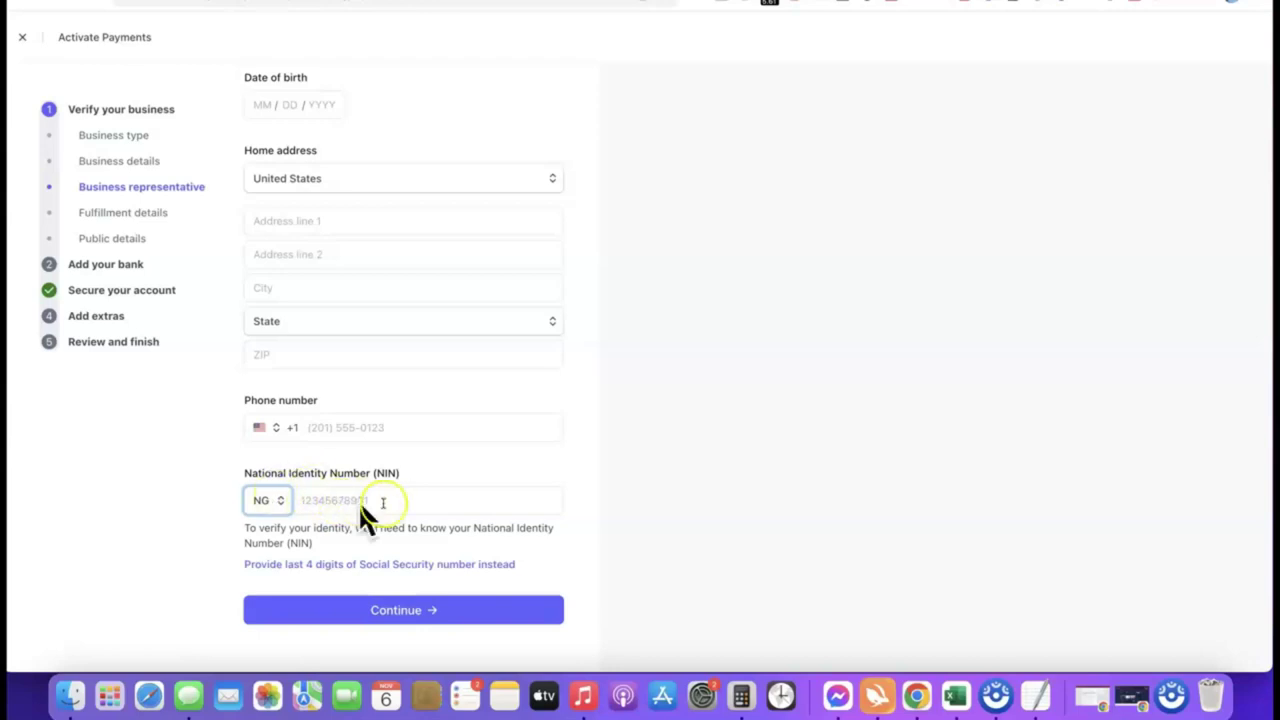
Step: Set the representative's phone number country code to Nigeria (+234) and look over the personal details form
left_click(259, 428)
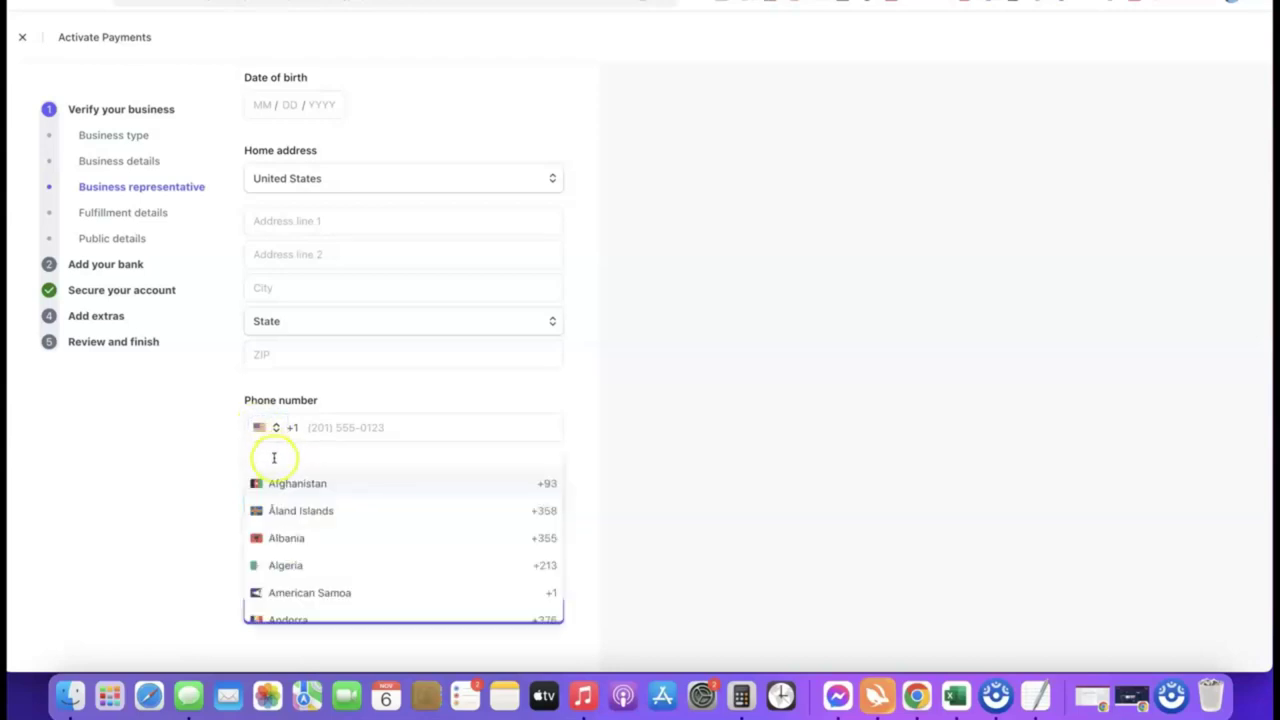
type("Nigeria")
key("Return")
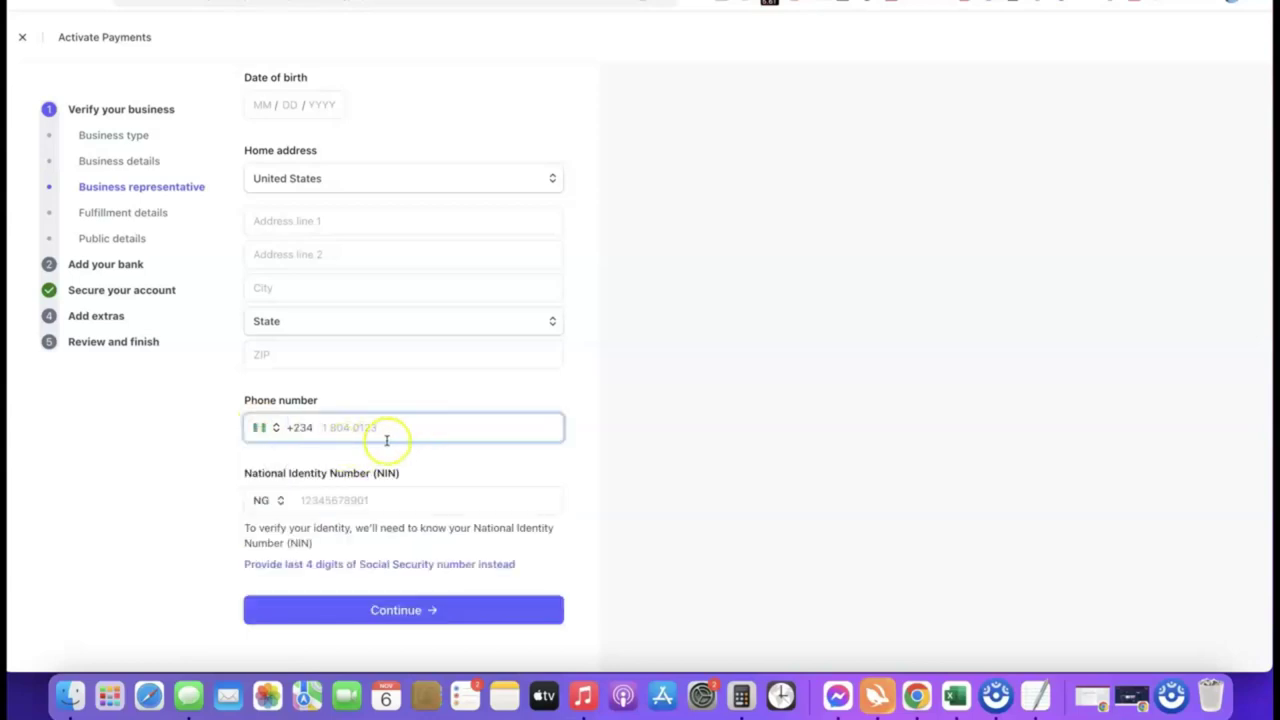
scroll(354, 409, "up", 3)
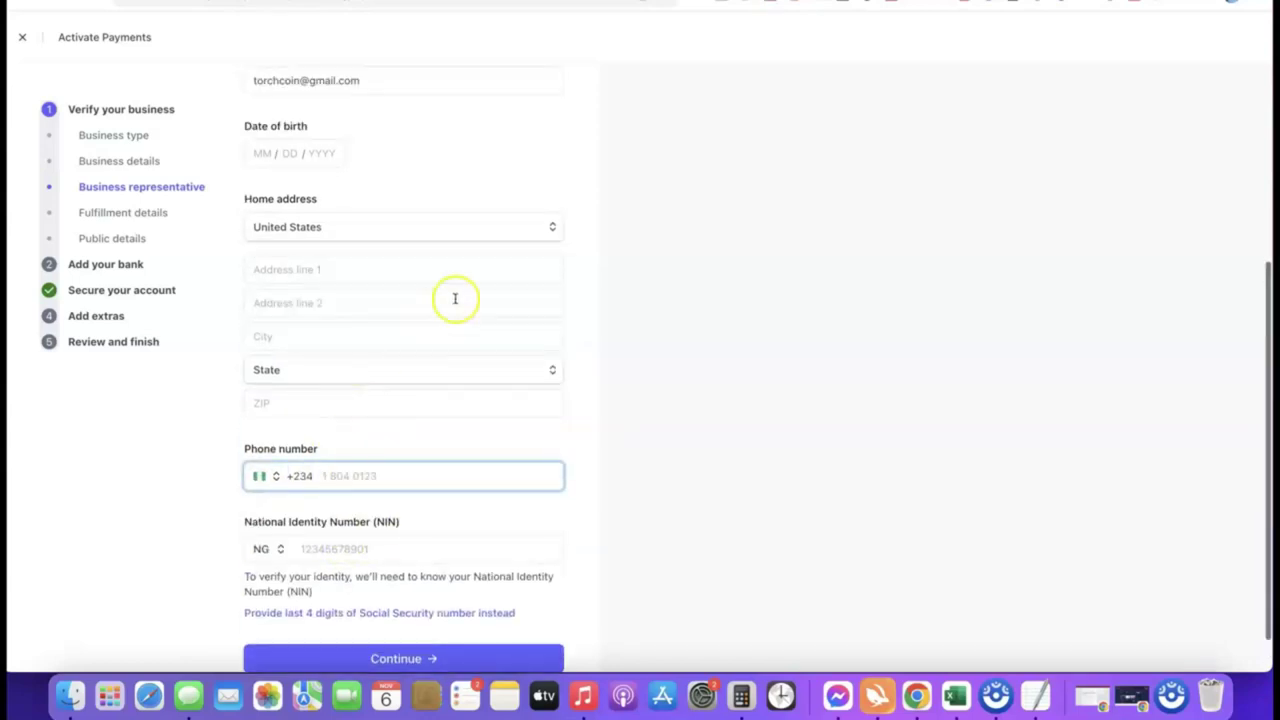
scroll(455, 298, "down", 3)
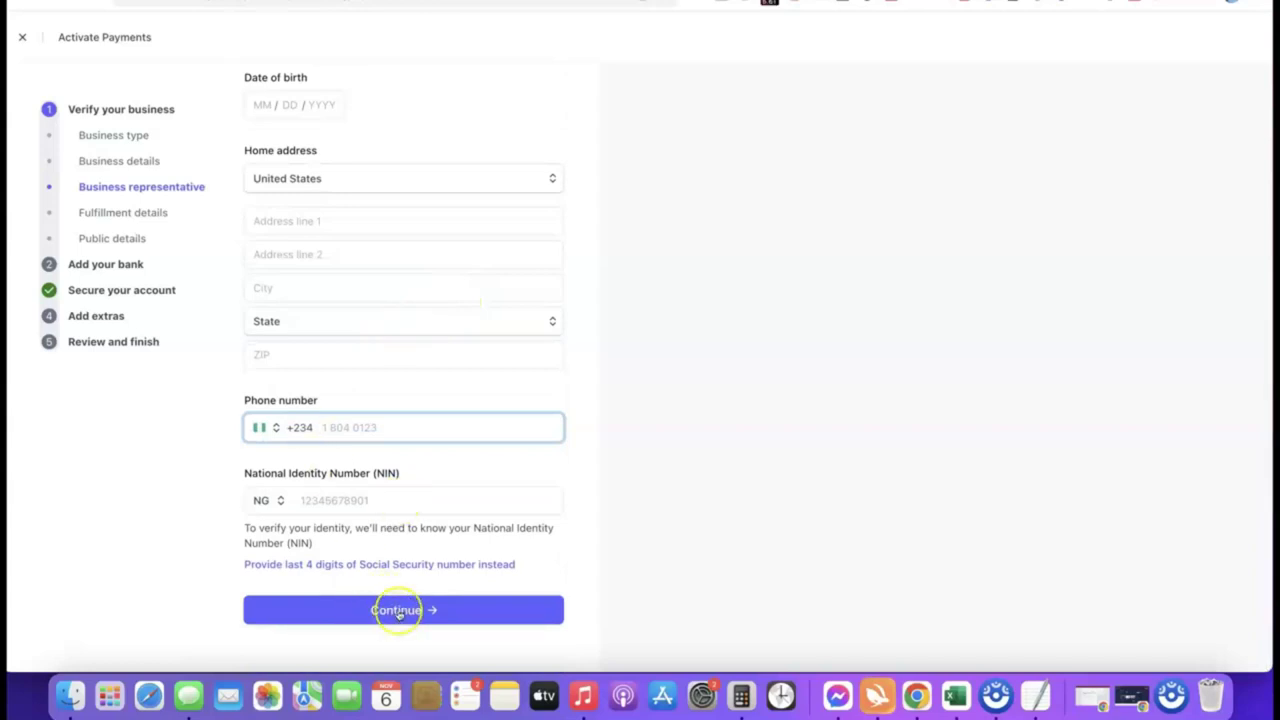
scroll(421, 475, "up", 4)
scroll(420, 474, "up", 1)
scroll(463, 297, "down", 5)
Step: Set the typical time for customers to receive goods to Within one day and submit the fulfillment details
left_click(463, 297)
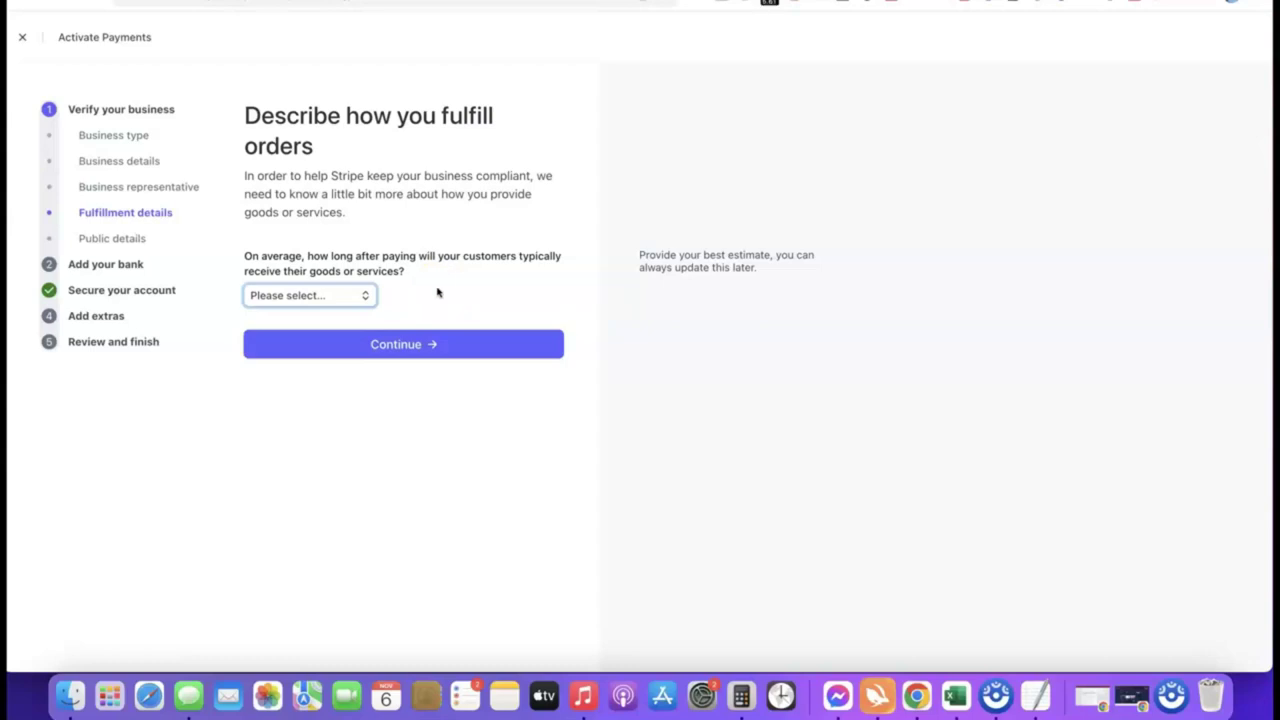
left_click(336, 304)
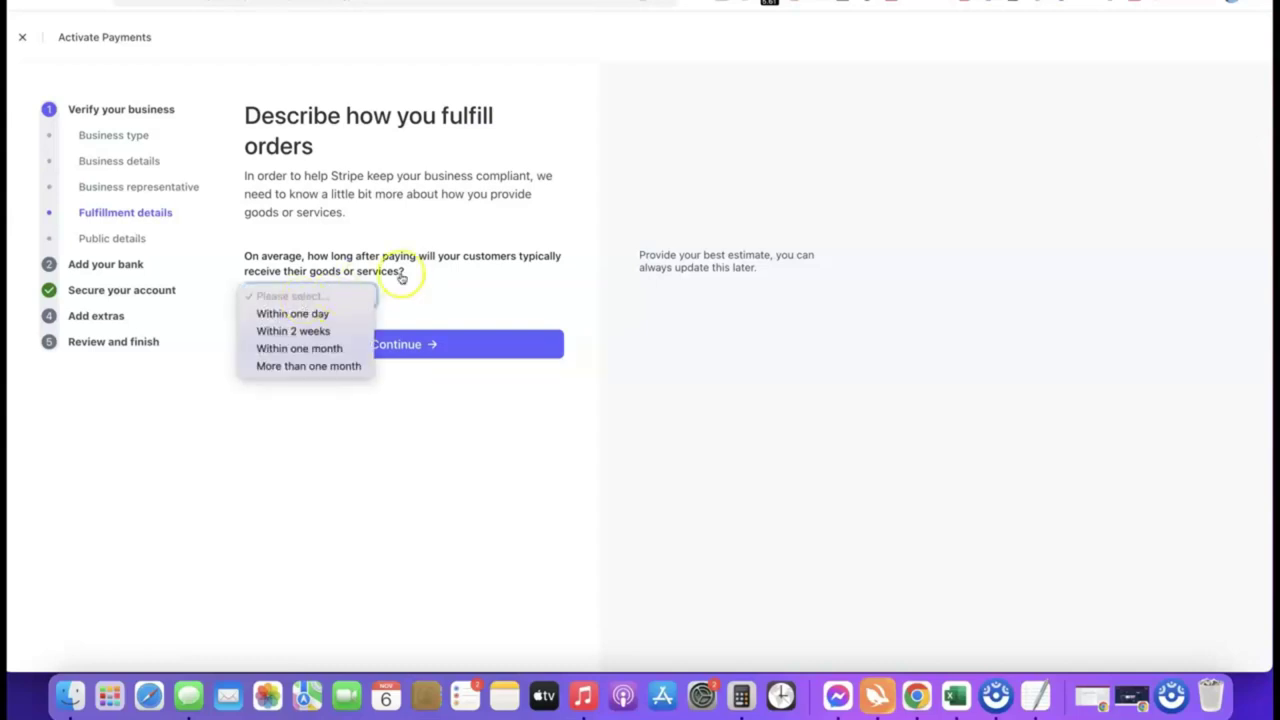
left_click(312, 333)
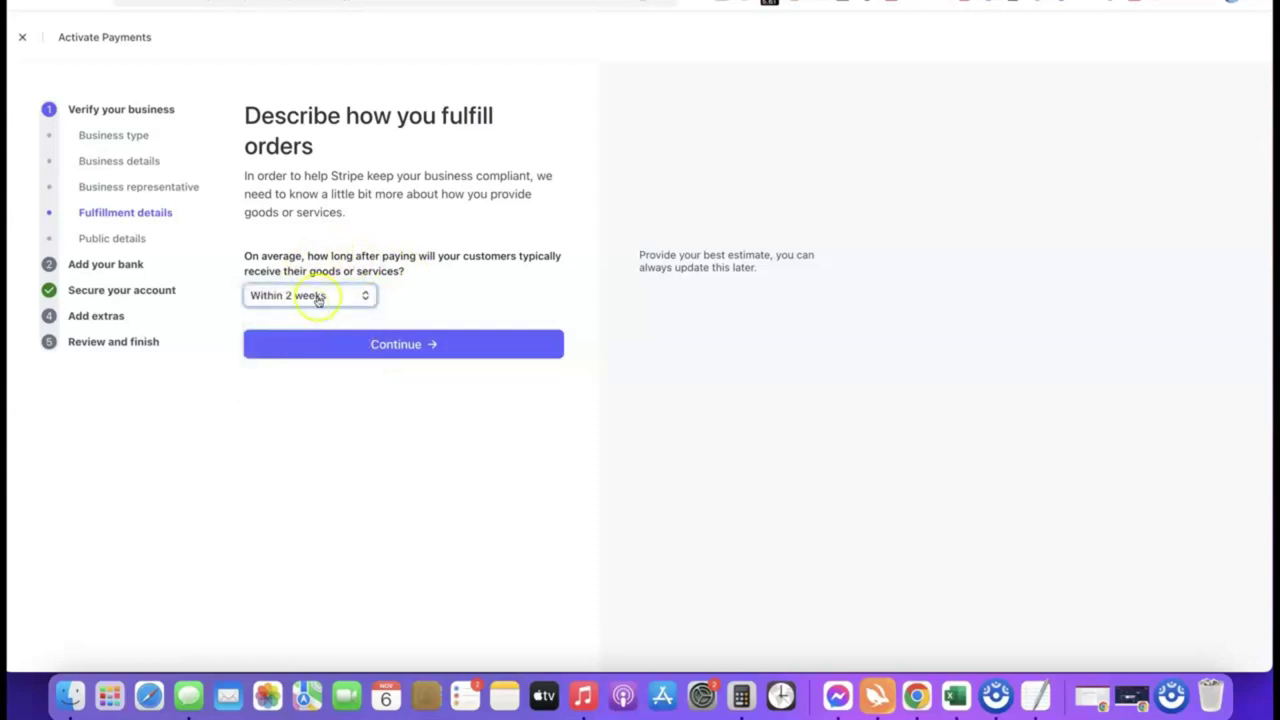
left_click(332, 296)
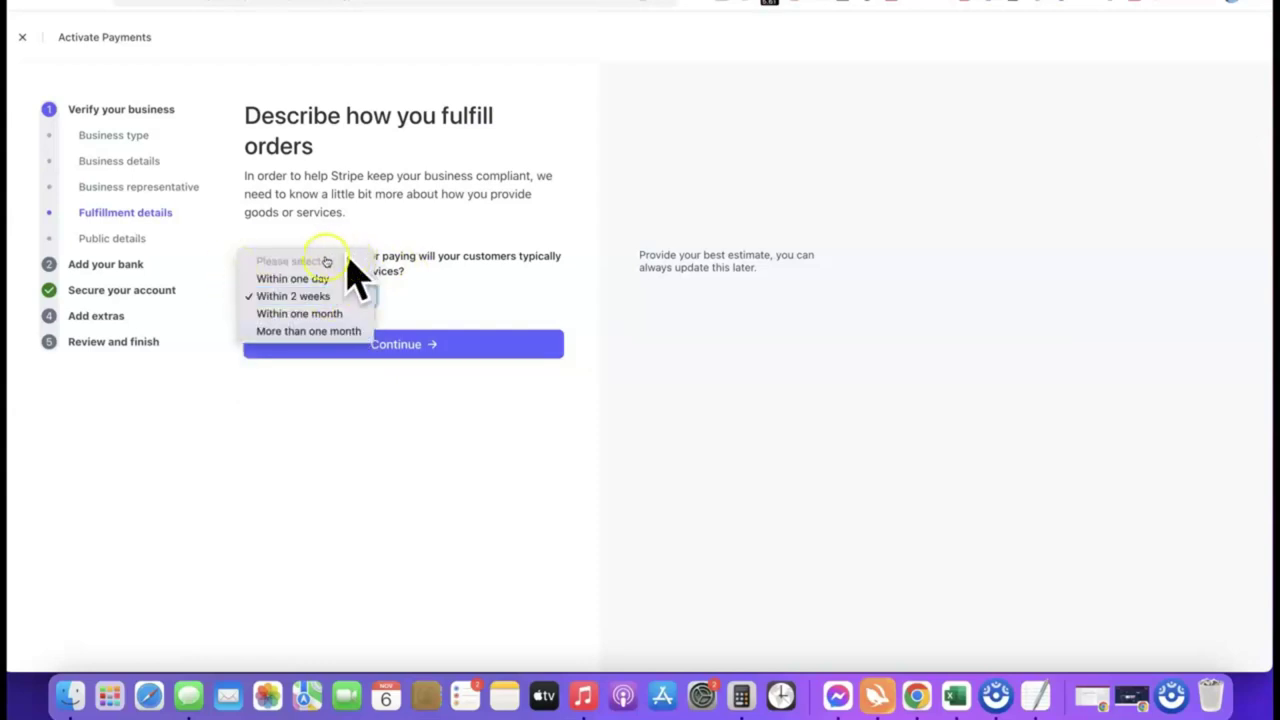
left_click(293, 279)
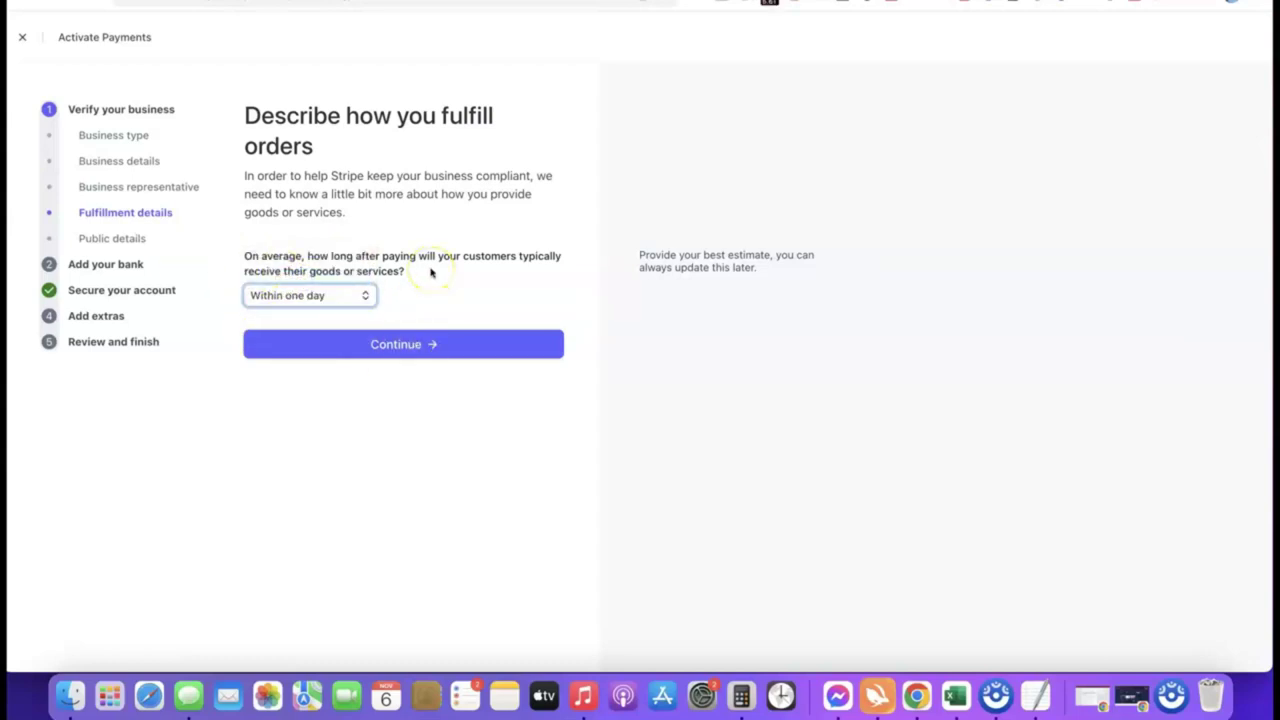
left_click(397, 345)
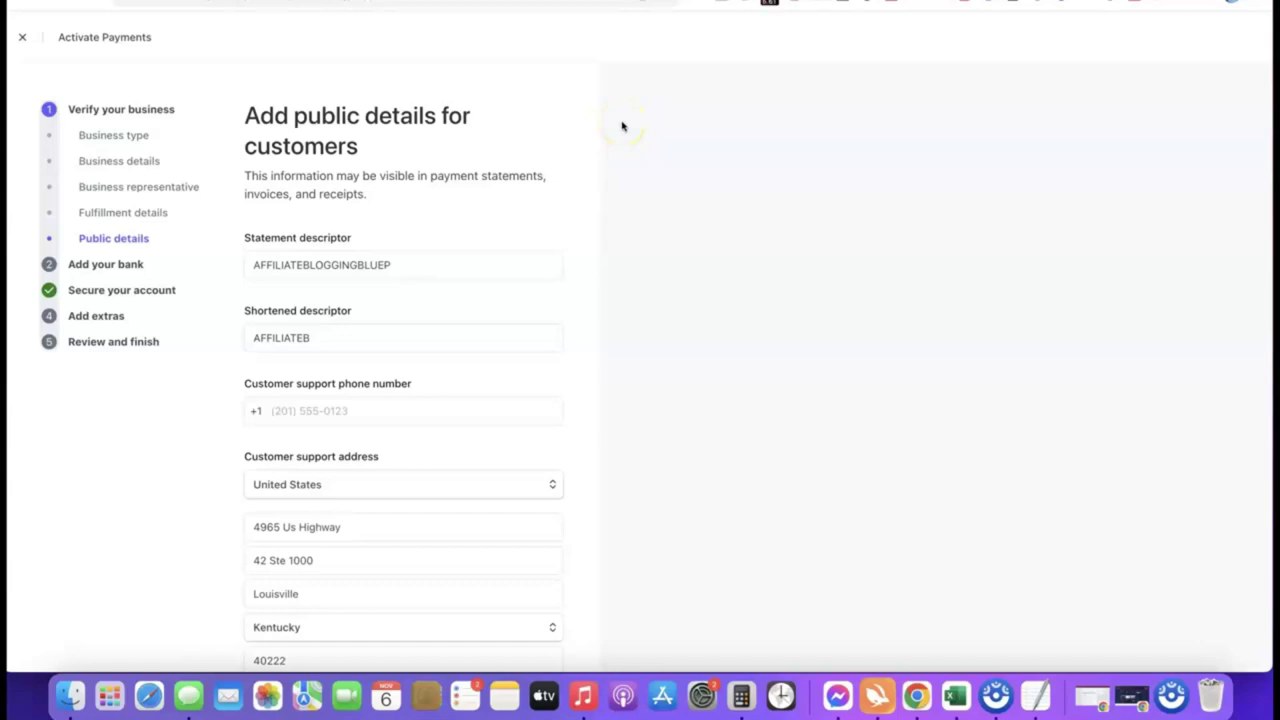
Step: Check the statement descriptor, shortened descriptor and customer support details, and submit the public details
mouse_move(486, 234)
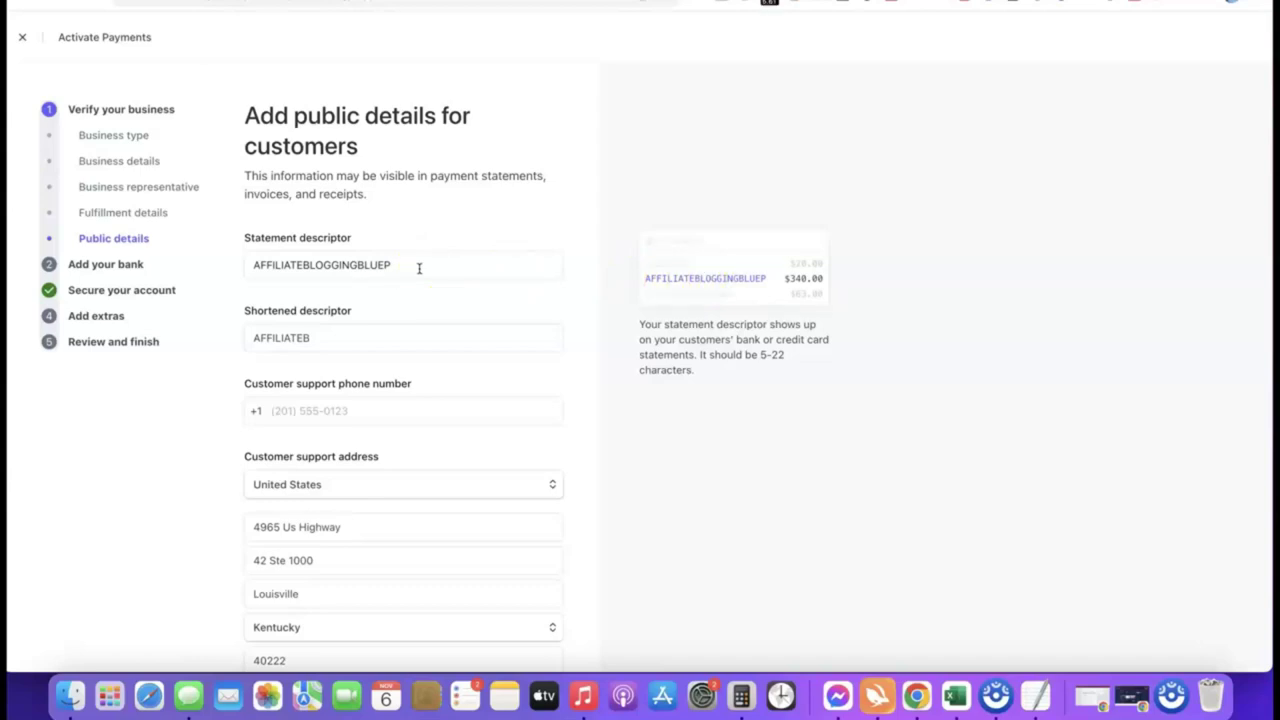
left_click(352, 344)
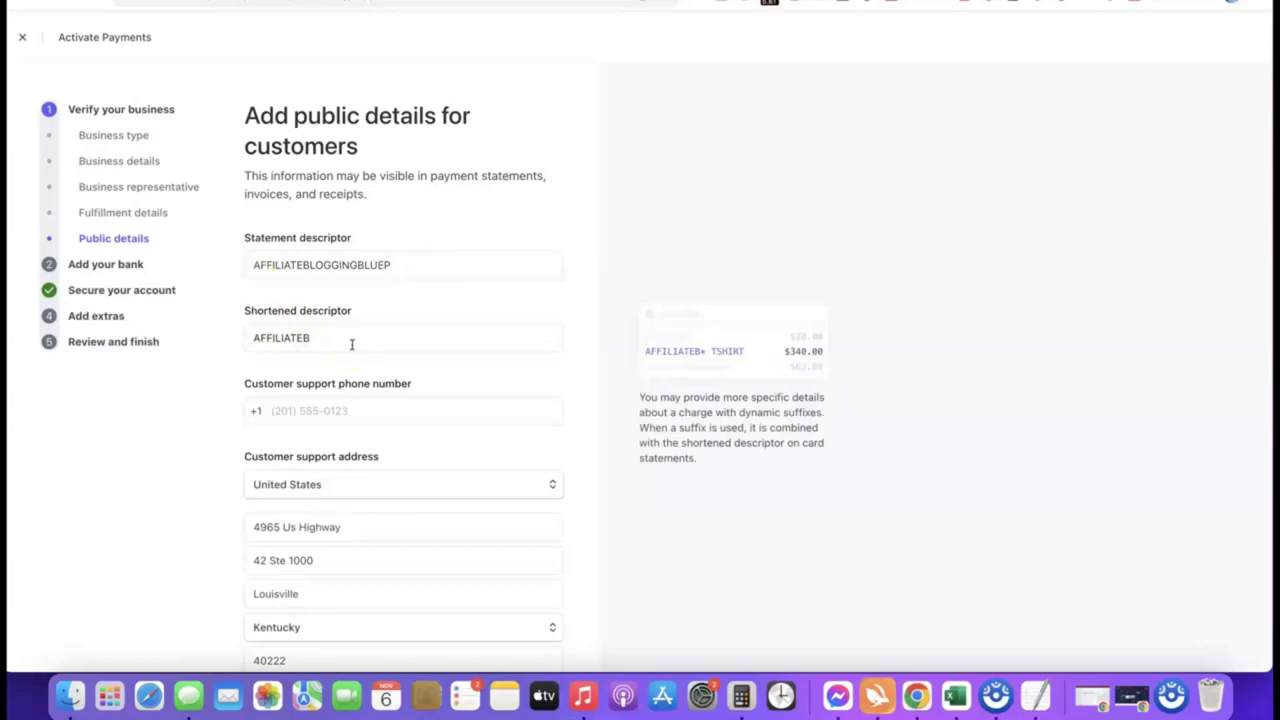
left_click(277, 355)
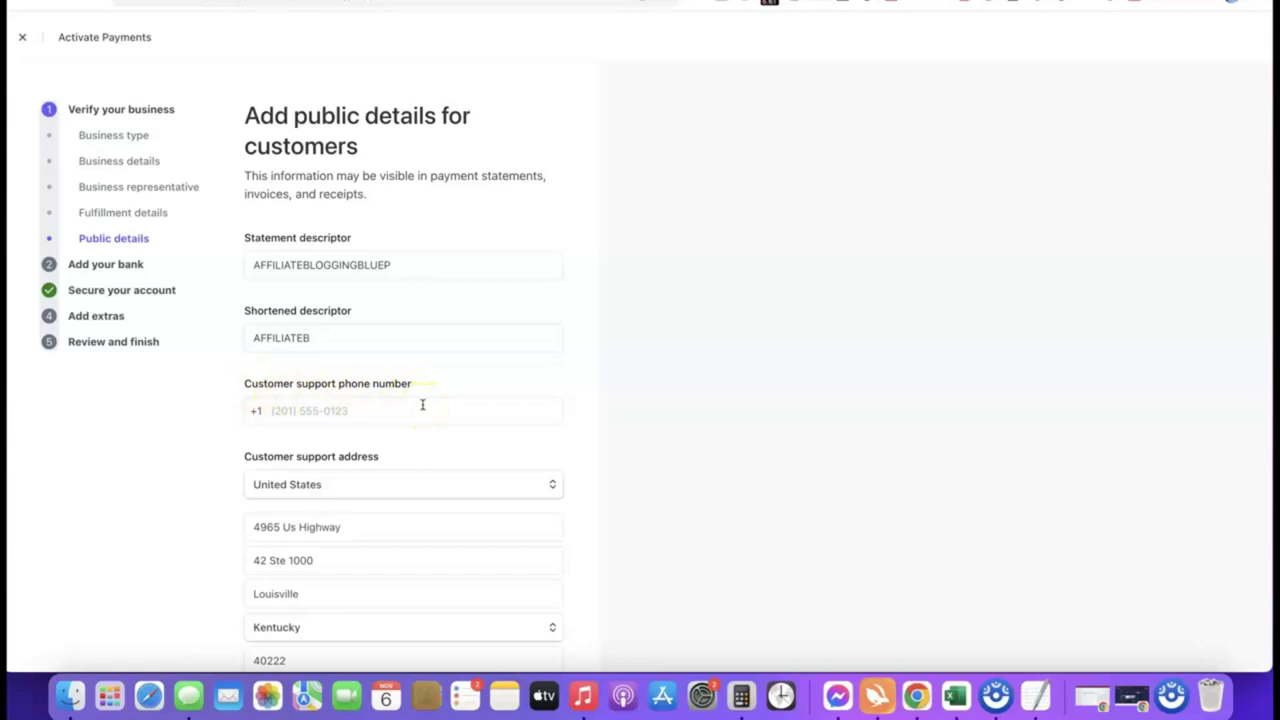
left_click(323, 274)
scroll(310, 300, "down", 2)
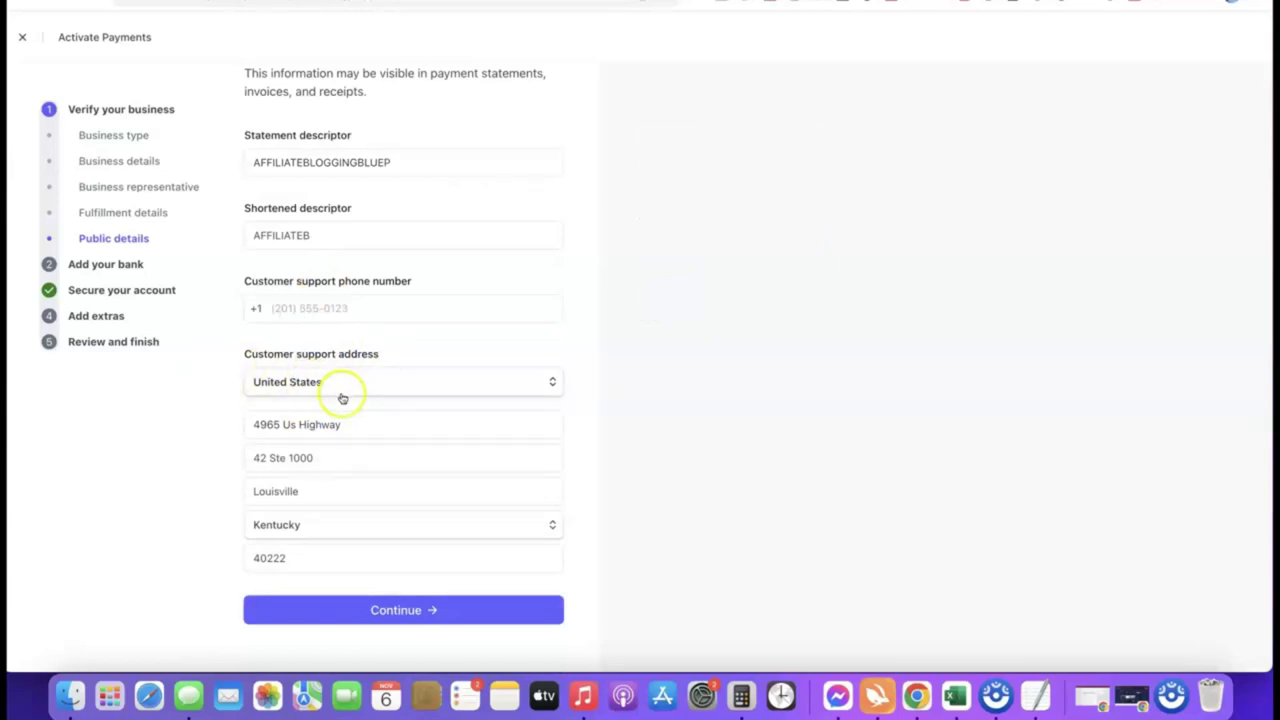
scroll(340, 397, "up", 2)
left_click(390, 258)
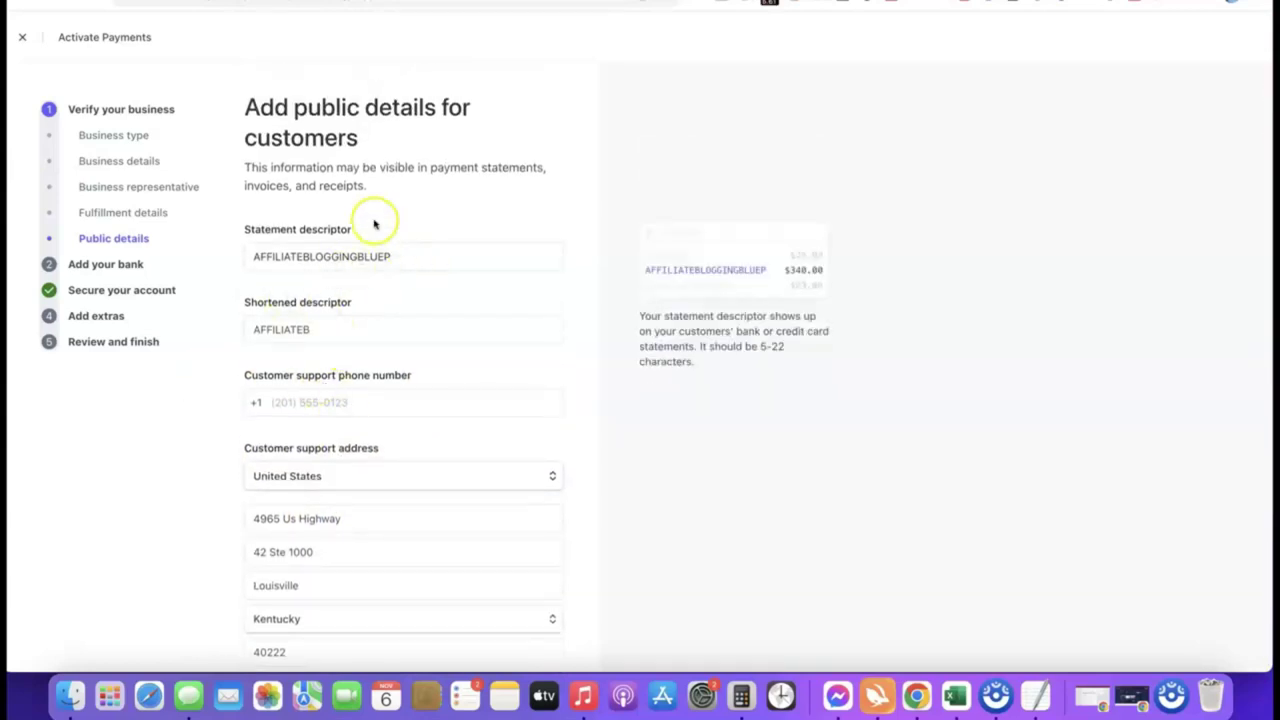
scroll(373, 224, "down", 2)
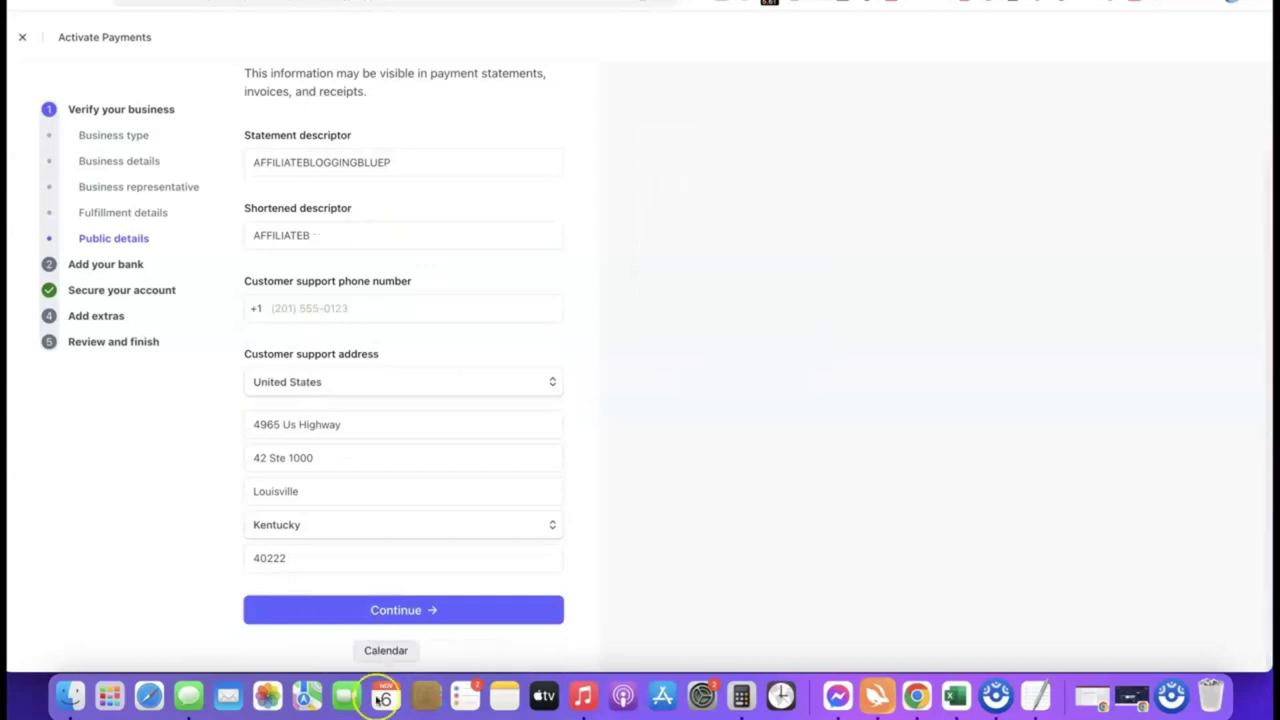
left_click(355, 612)
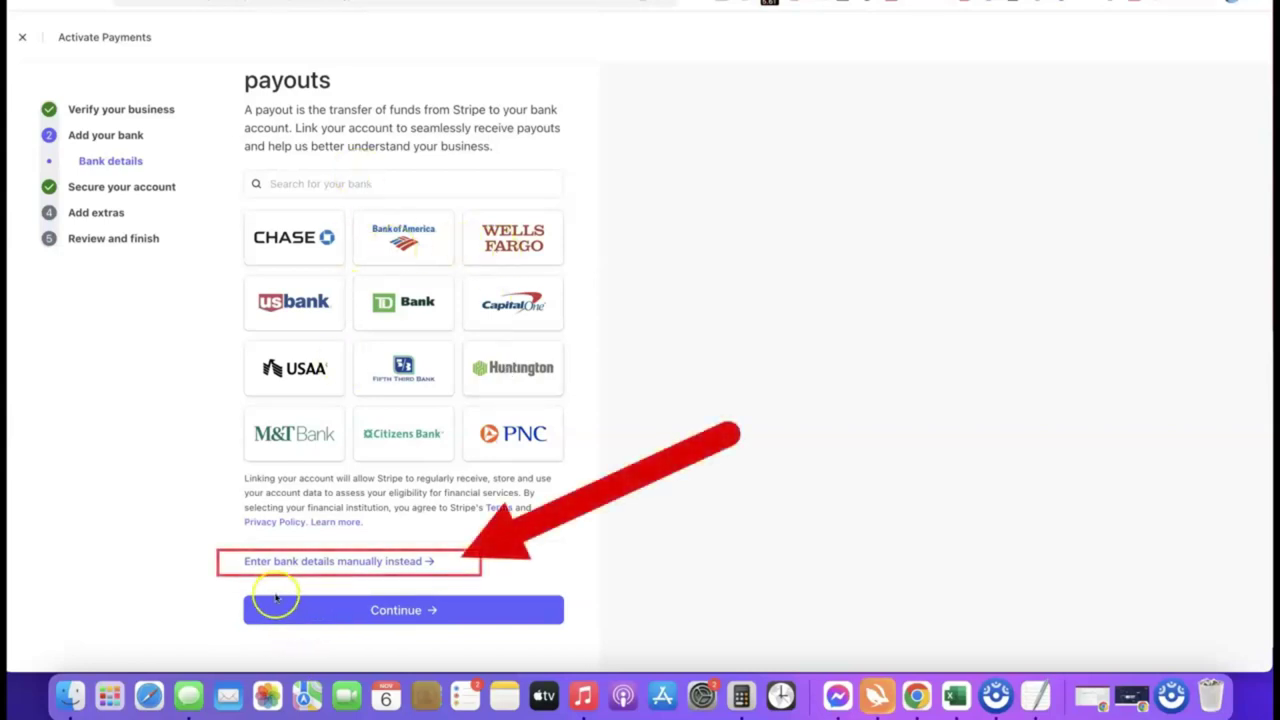
Step: Add the payout bank manually with its routing number and confirmed account number, save it and continue
left_click(374, 563)
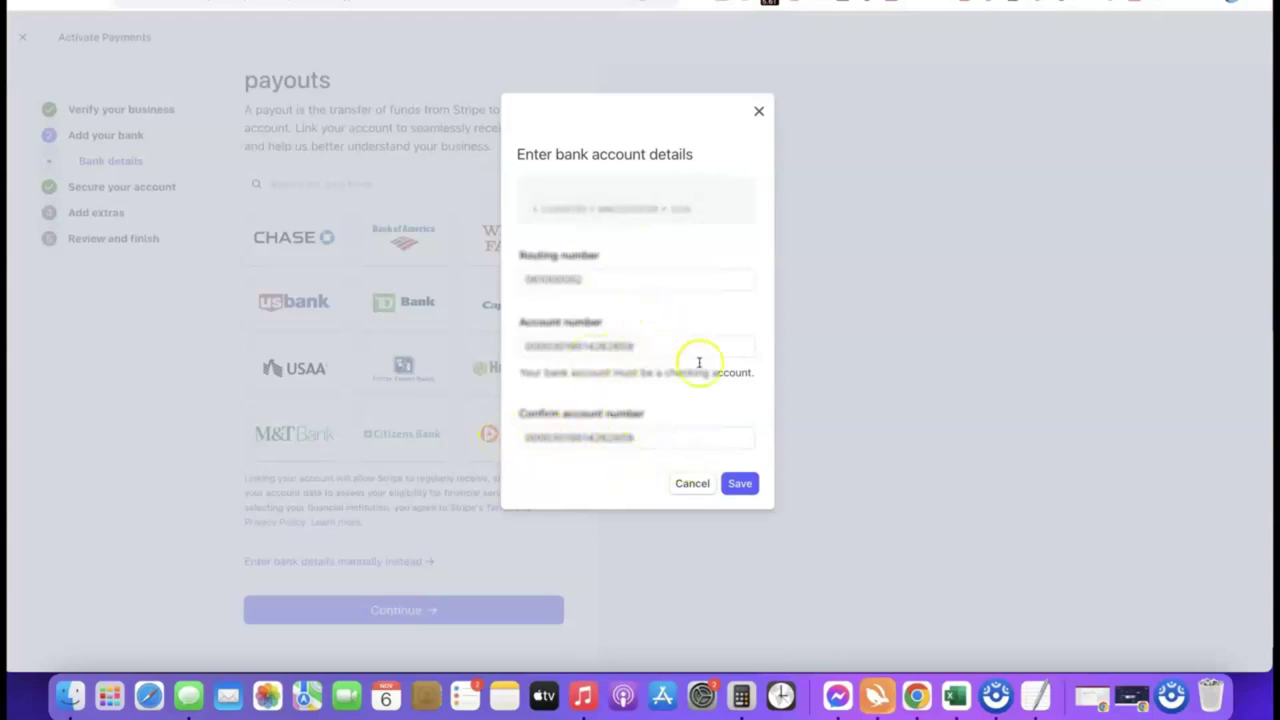
left_click(743, 488)
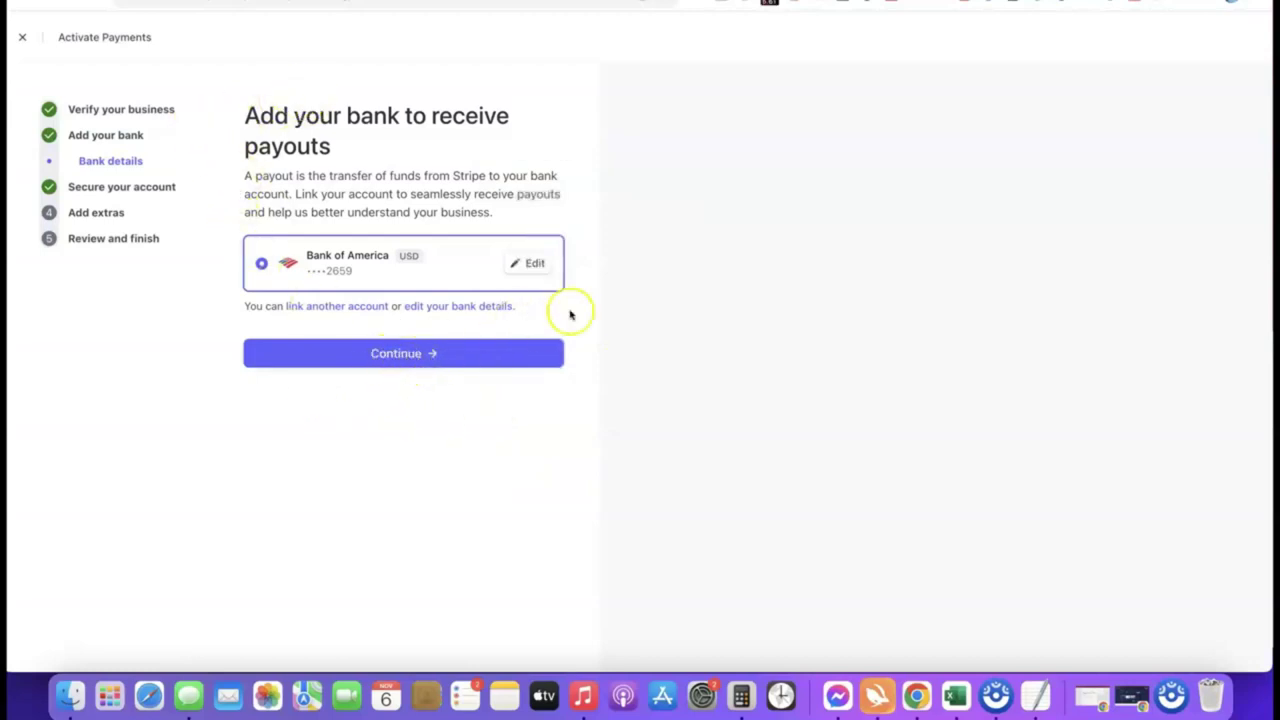
left_click(396, 354)
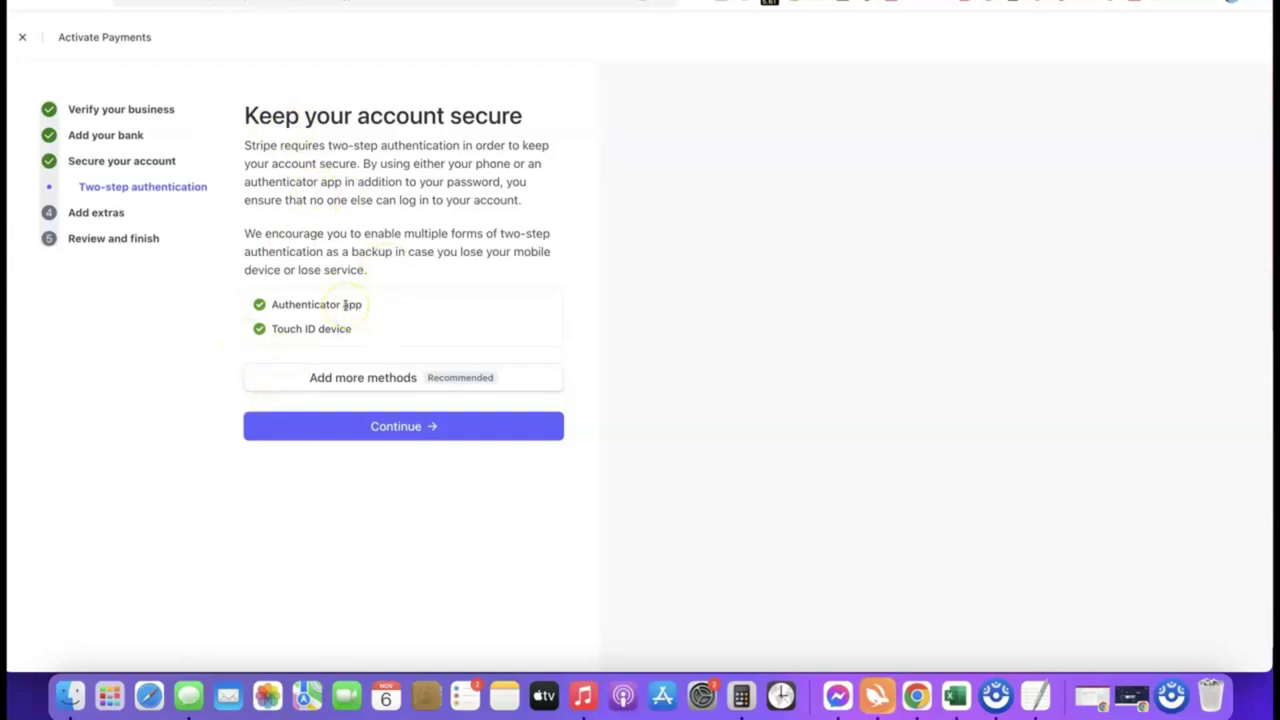
Step: Continue with the existing two-step authentication methods and decline the optional tax calculation and climate contribution extras
left_click(407, 428)
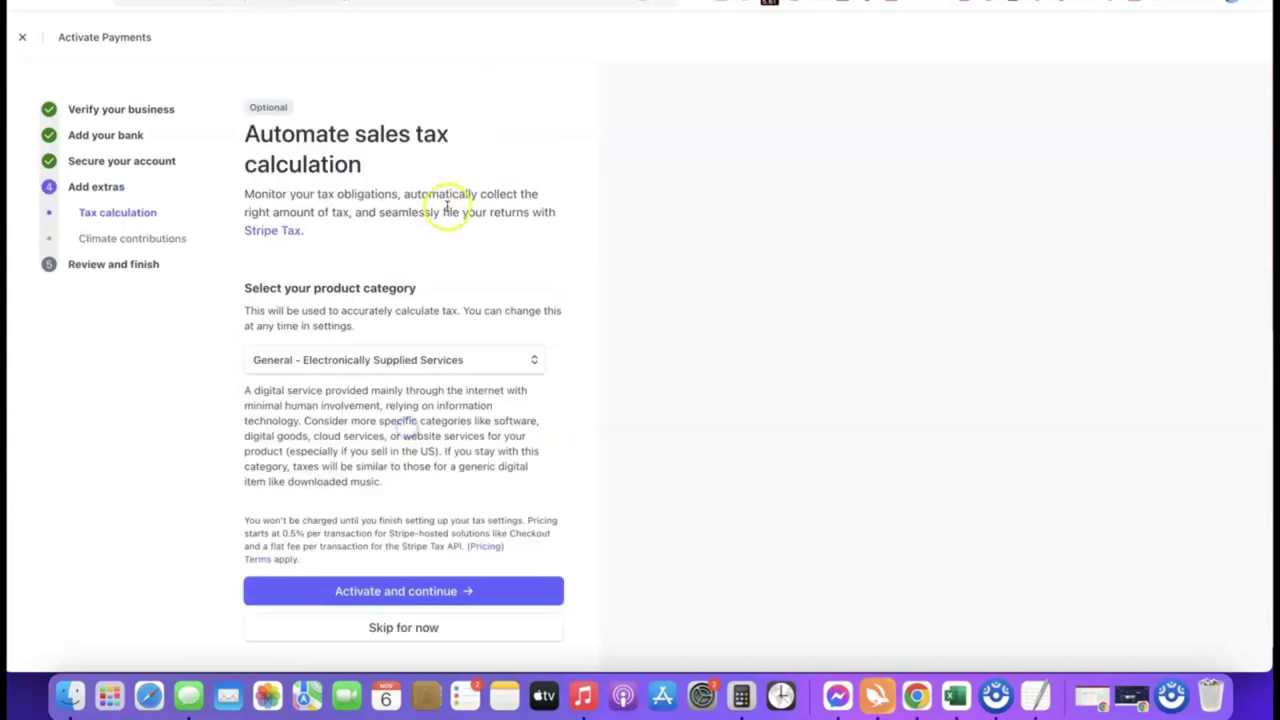
left_click(404, 598)
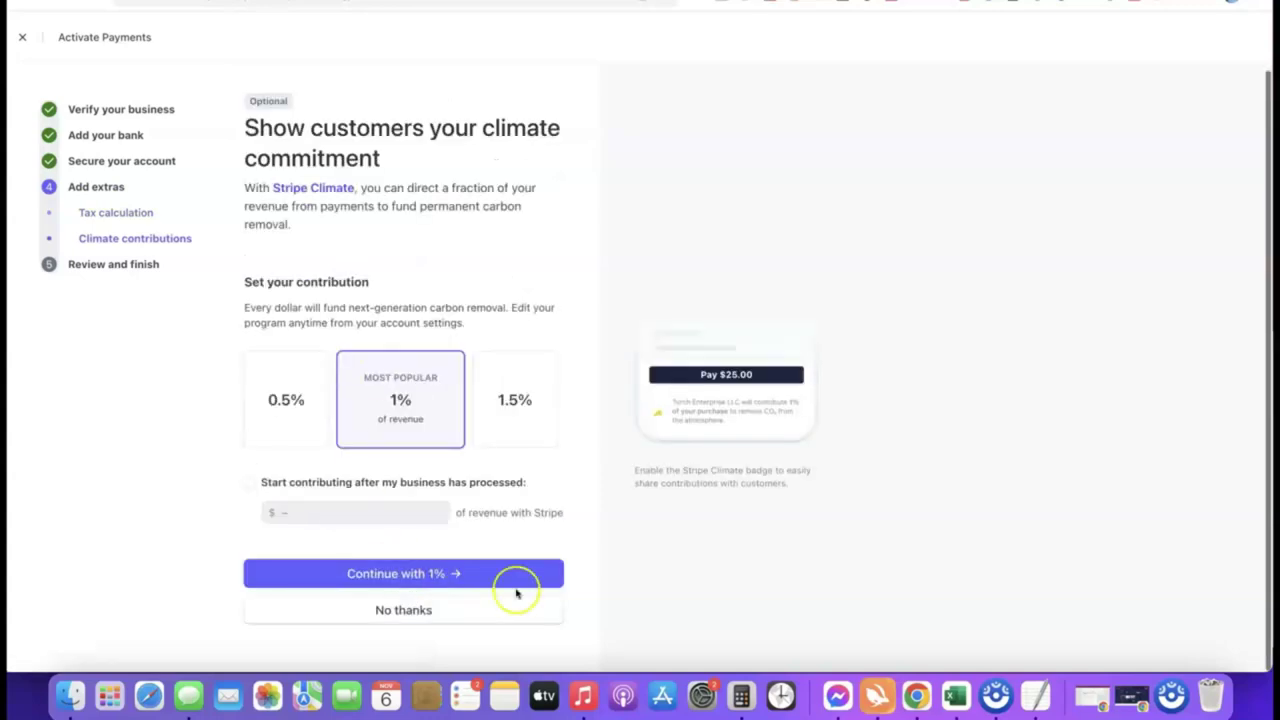
left_click(429, 611)
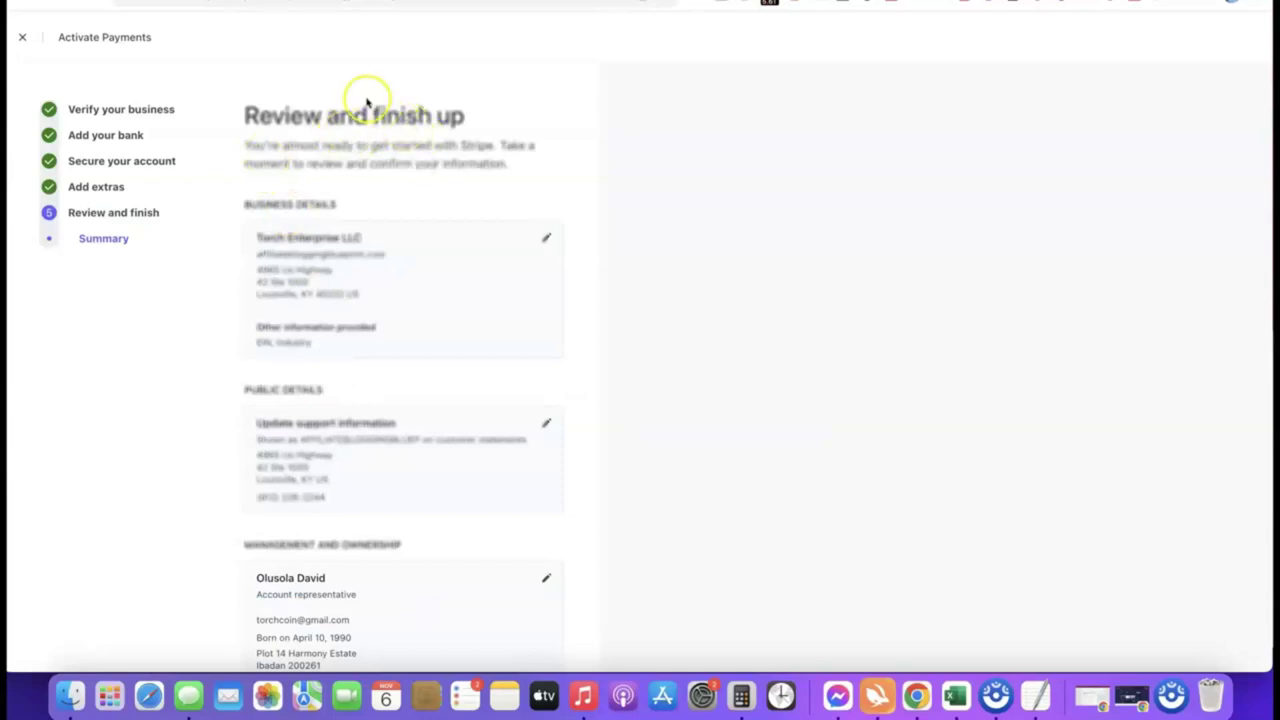
Step: Review the full activation summary, then agree to the terms and submit the application
scroll(367, 103, "down", 3)
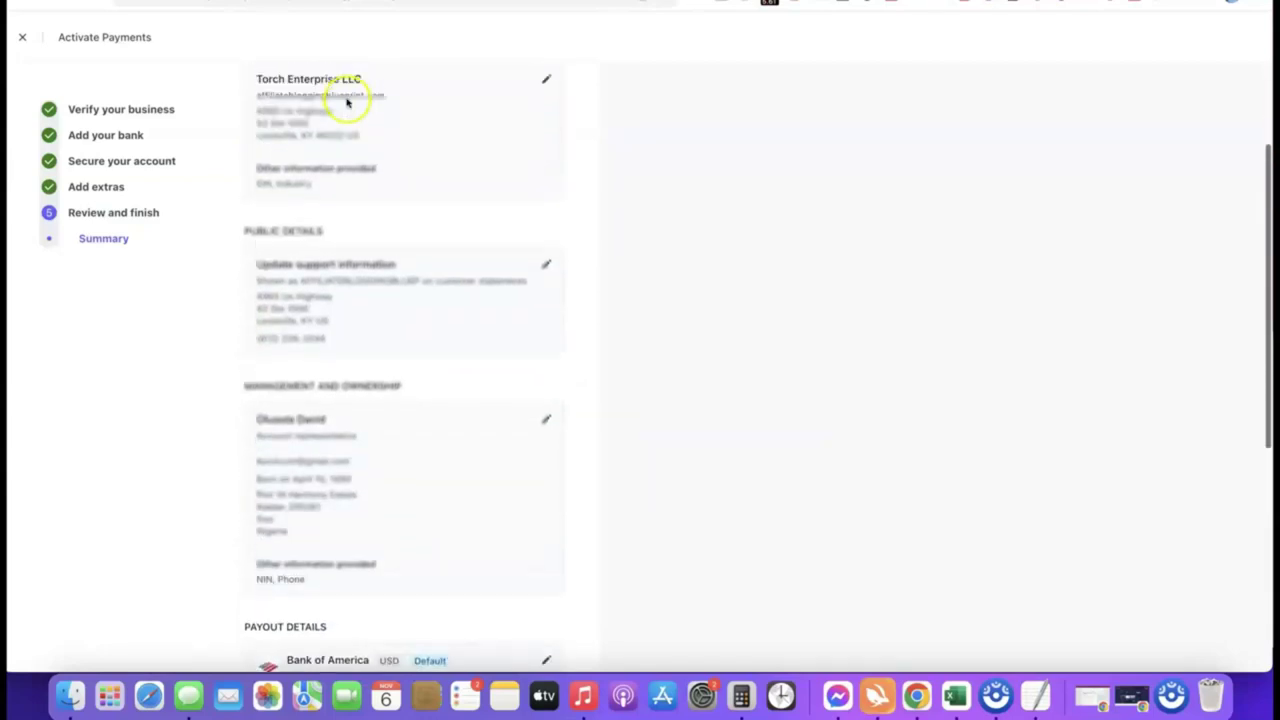
scroll(379, 117, "up", 1)
scroll(403, 129, "down", 8)
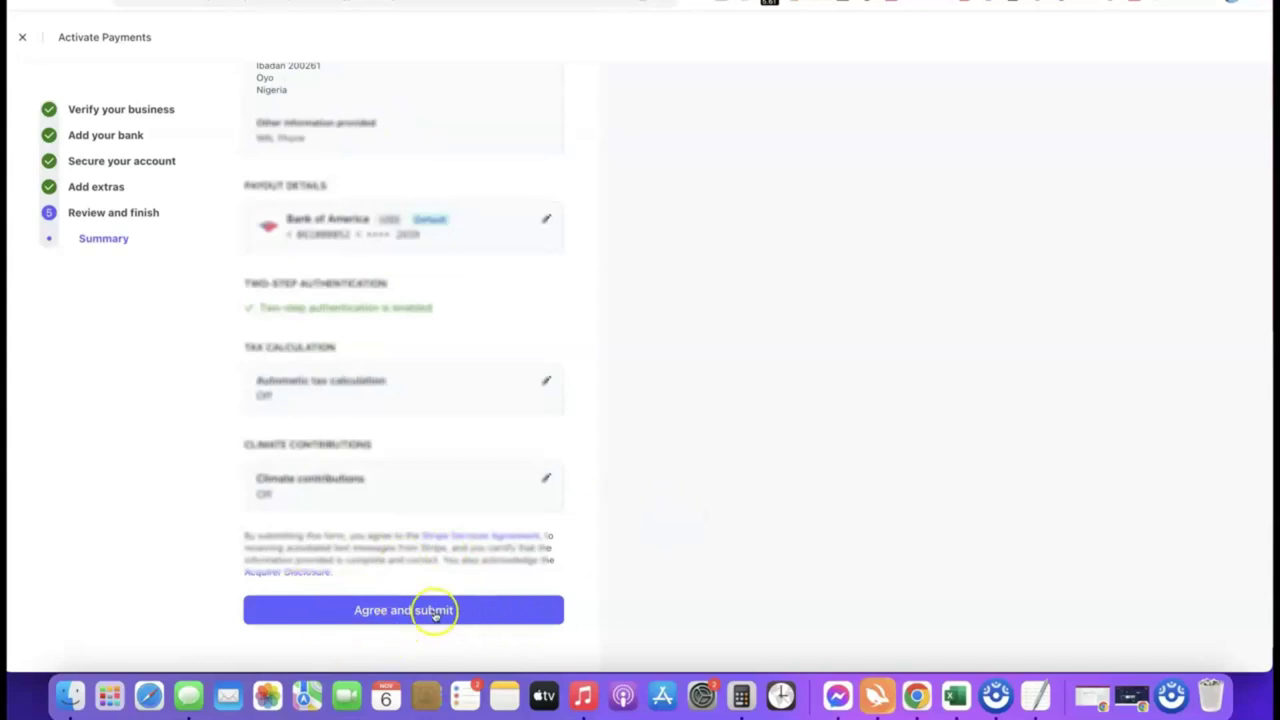
left_click(390, 609)
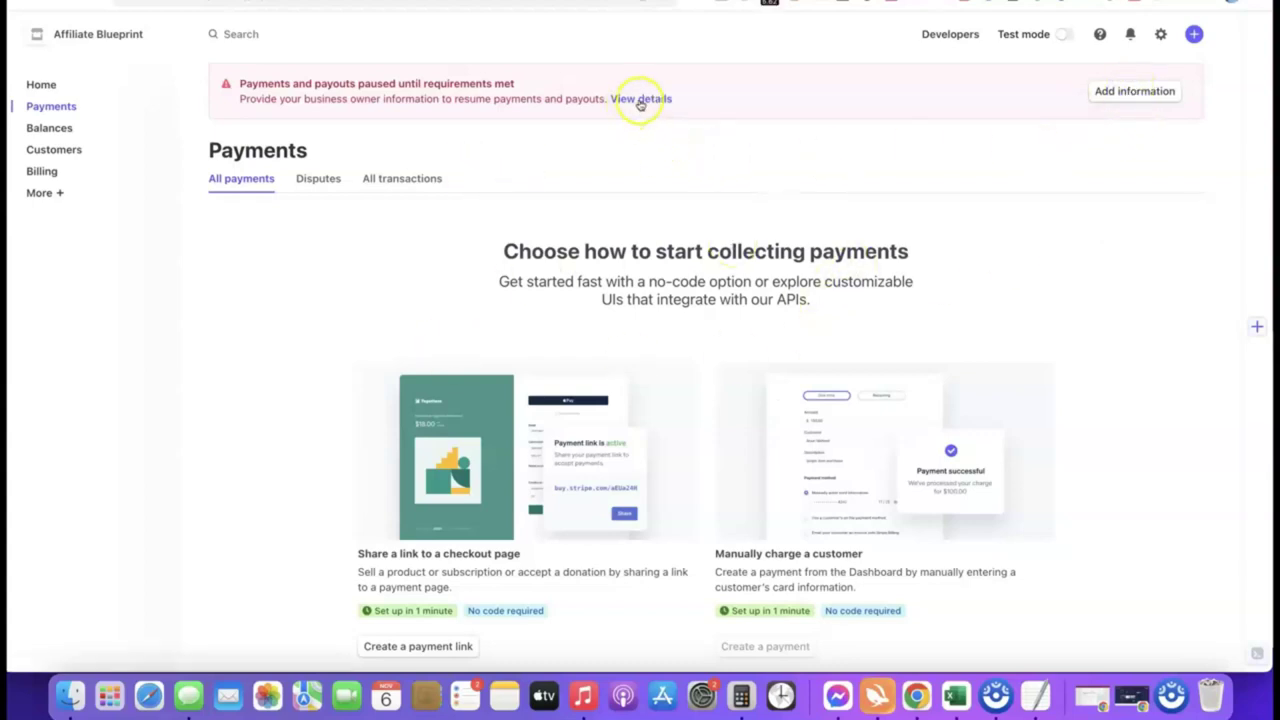
Step: Open the outstanding business owner requirements and start updating the account representative's missing information
left_click(1108, 91)
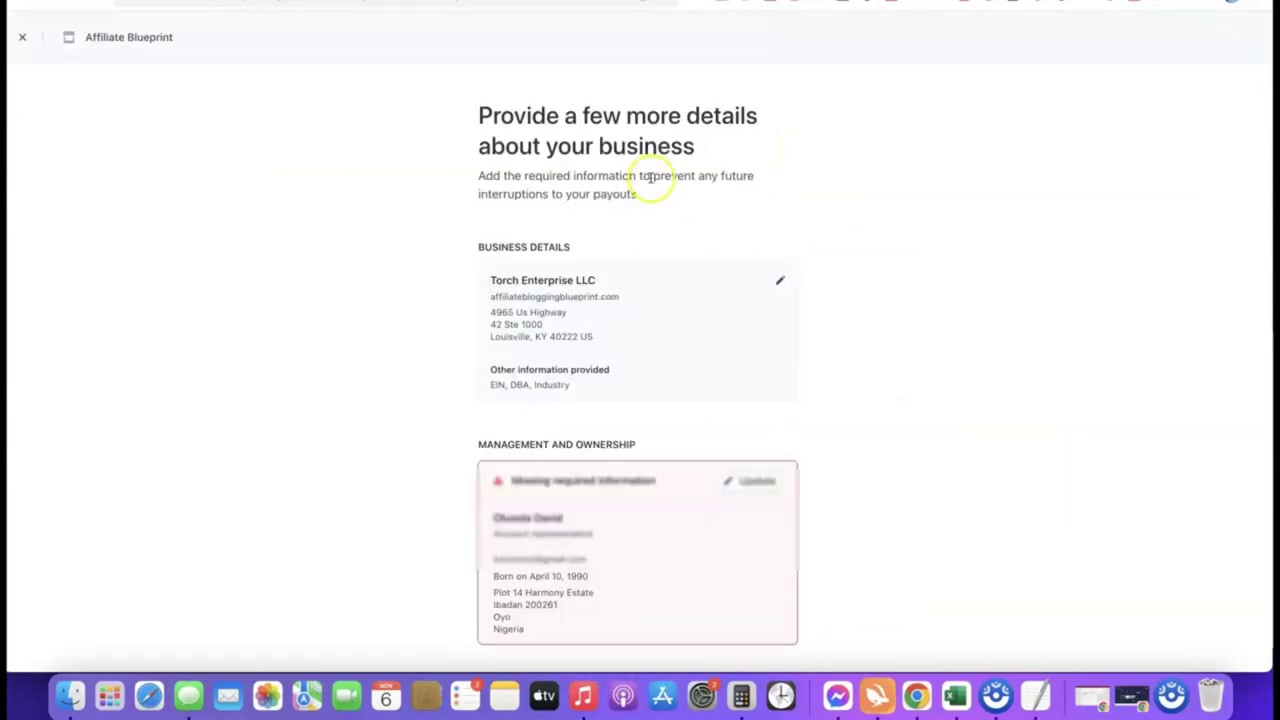
scroll(651, 177, "down", 2)
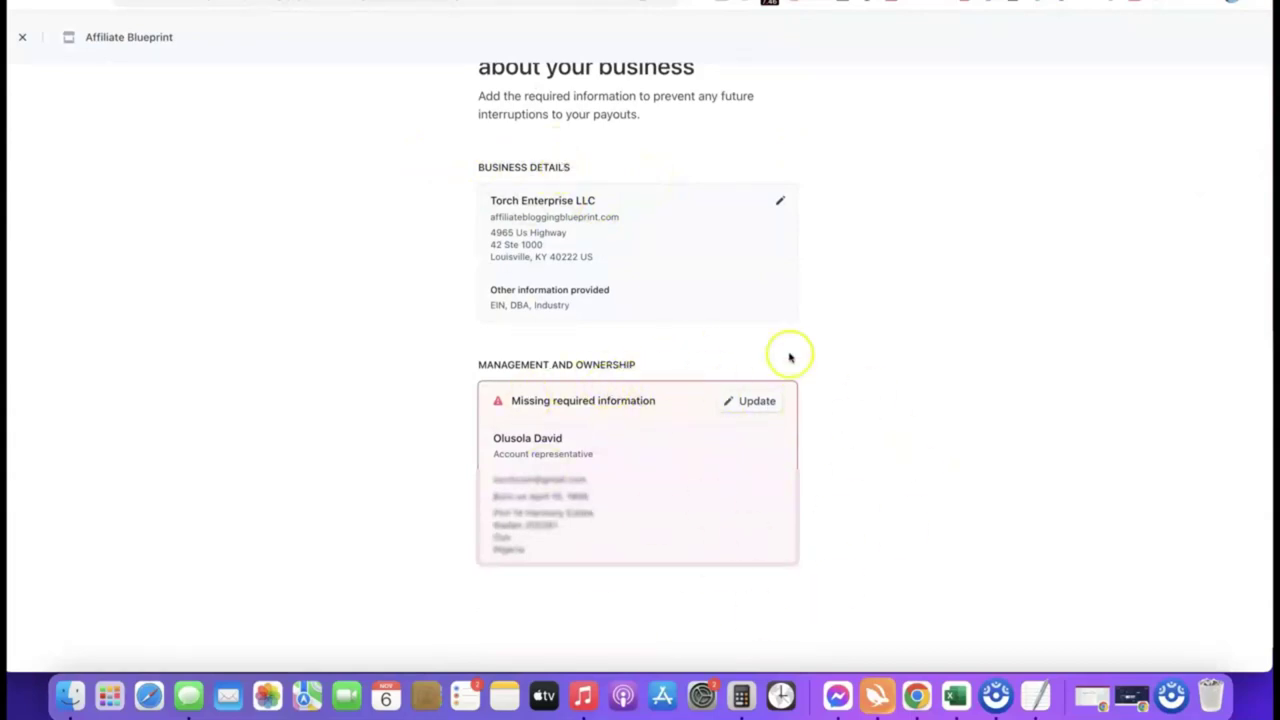
scroll(870, 362, "down", 2)
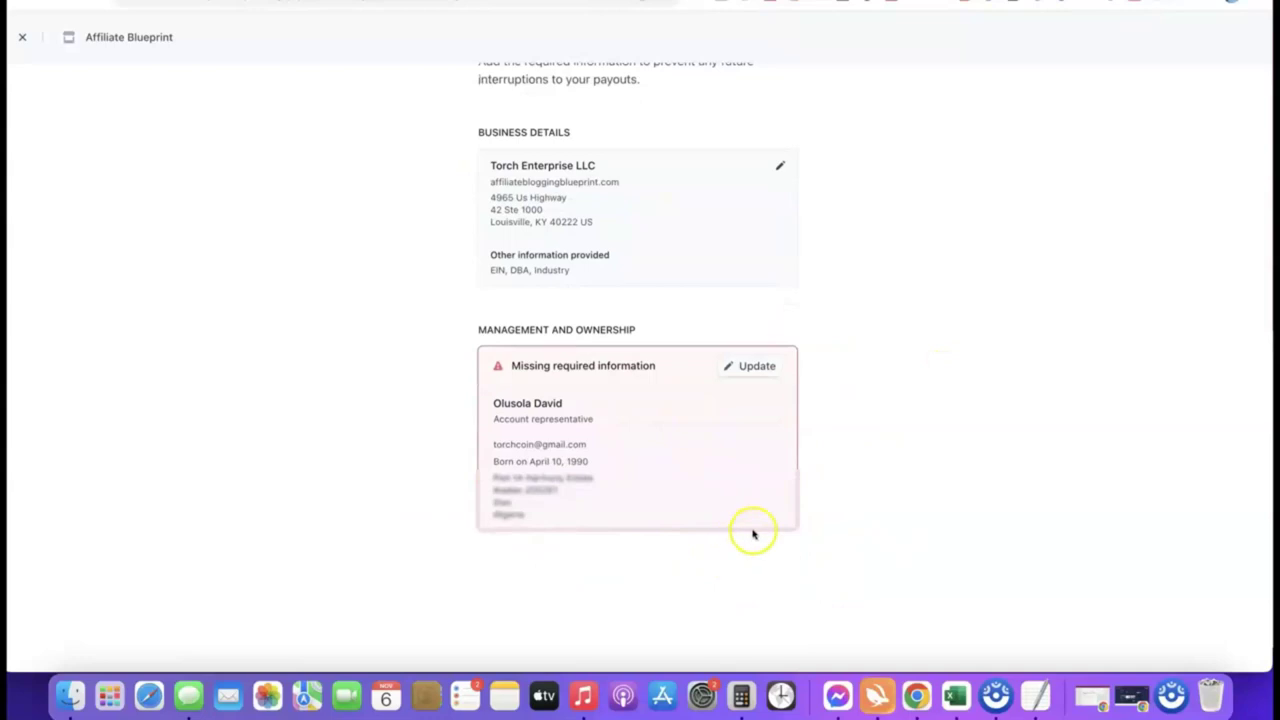
left_click(754, 366)
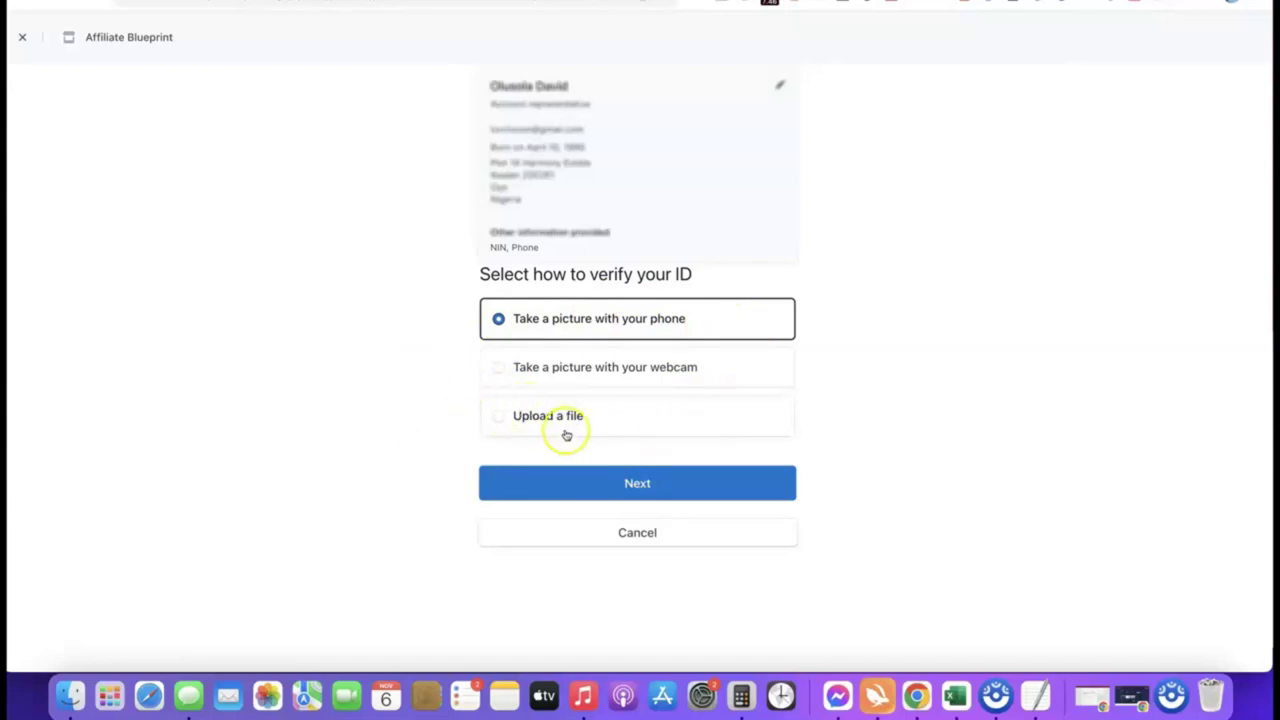
Step: Choose to verify the representative's ID by uploading a file, with Driver's license as the identification type
left_click(510, 416)
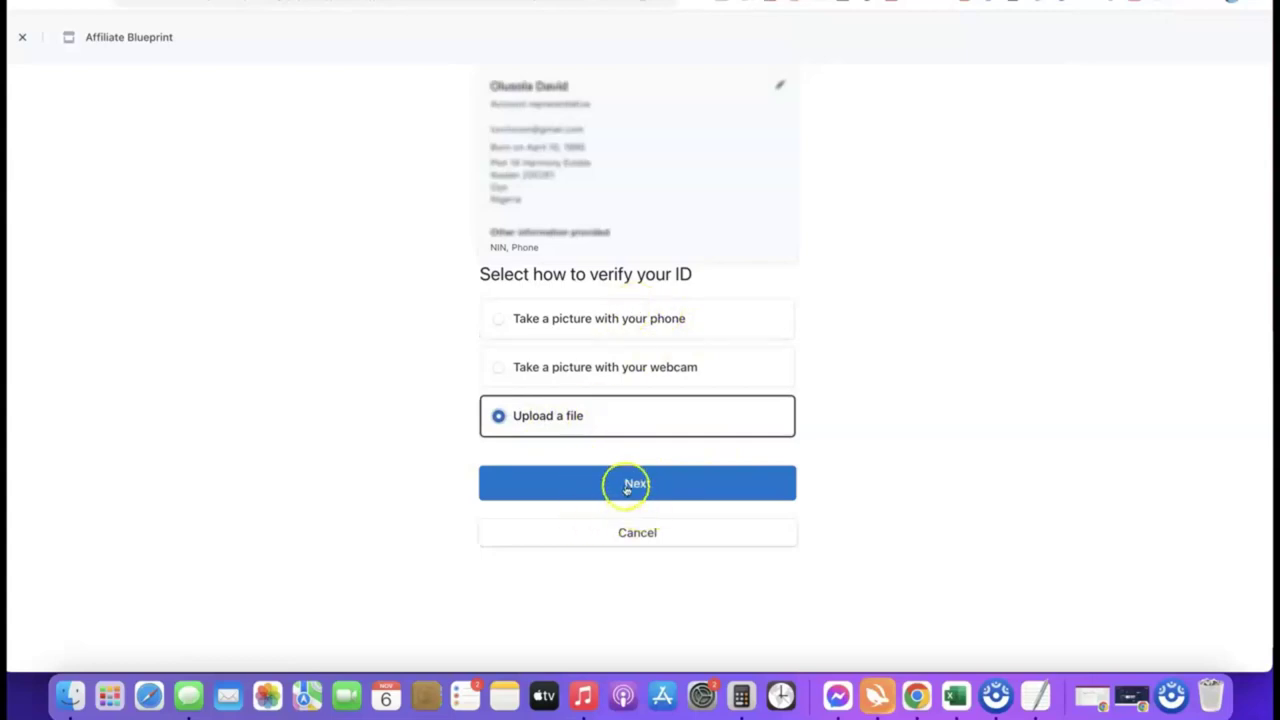
left_click(636, 482)
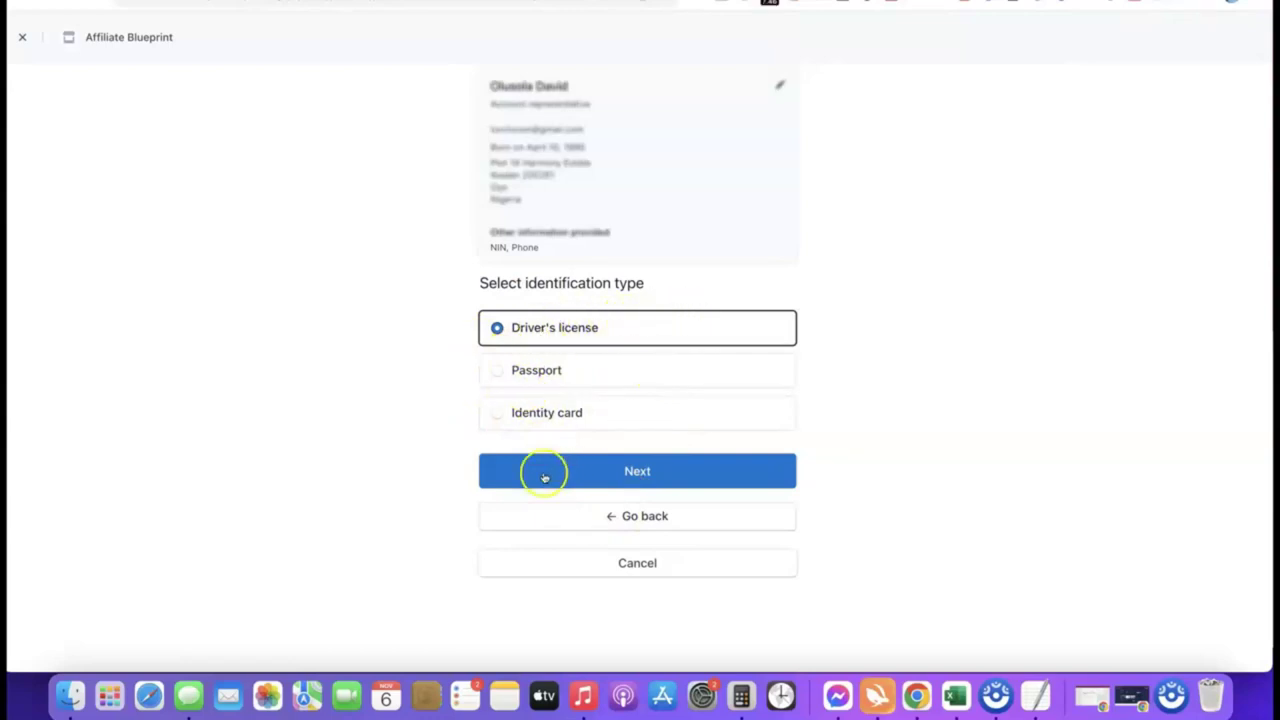
left_click(638, 473)
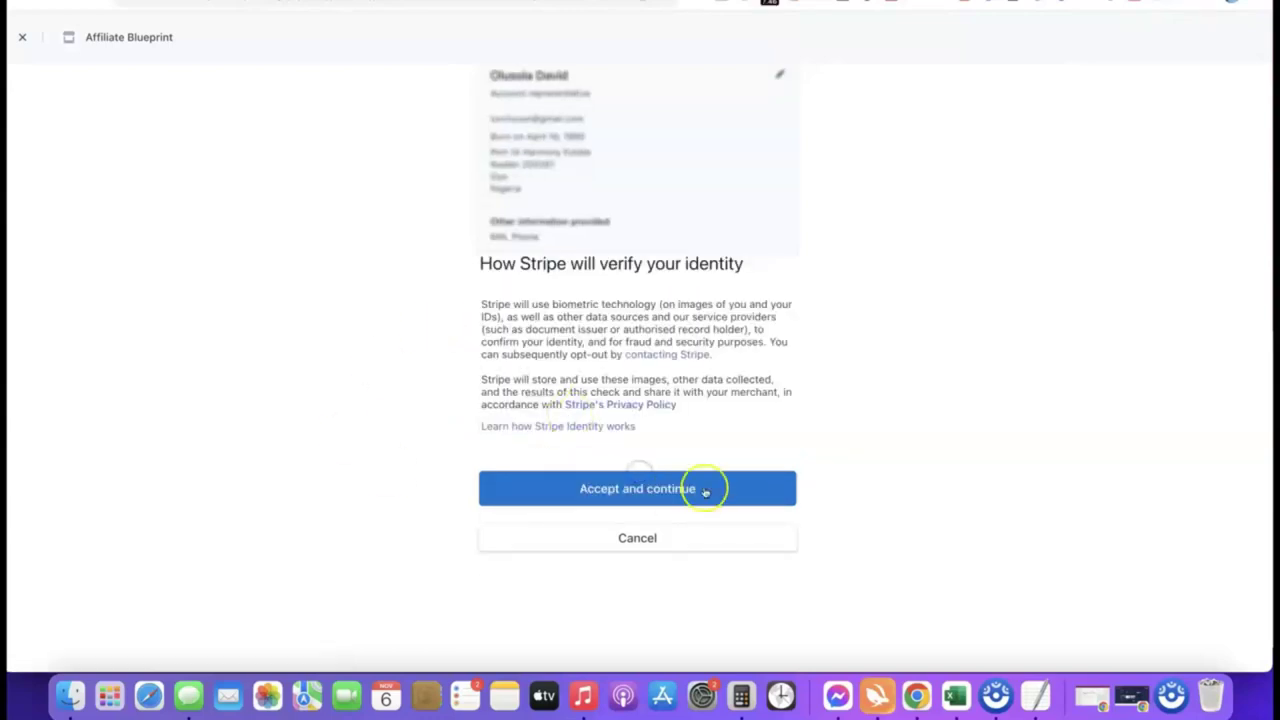
Step: Accept the identity verification terms and upload the Drivers License image as the front of the document
left_click(620, 488)
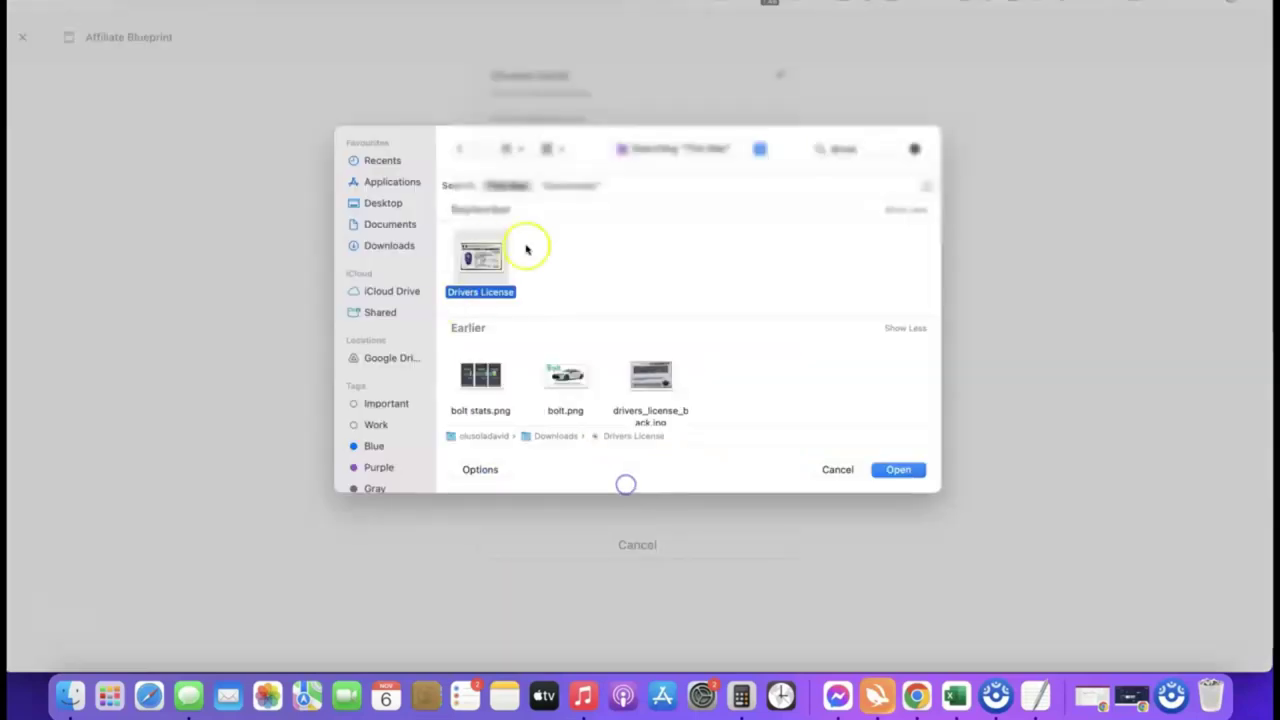
left_click(897, 470)
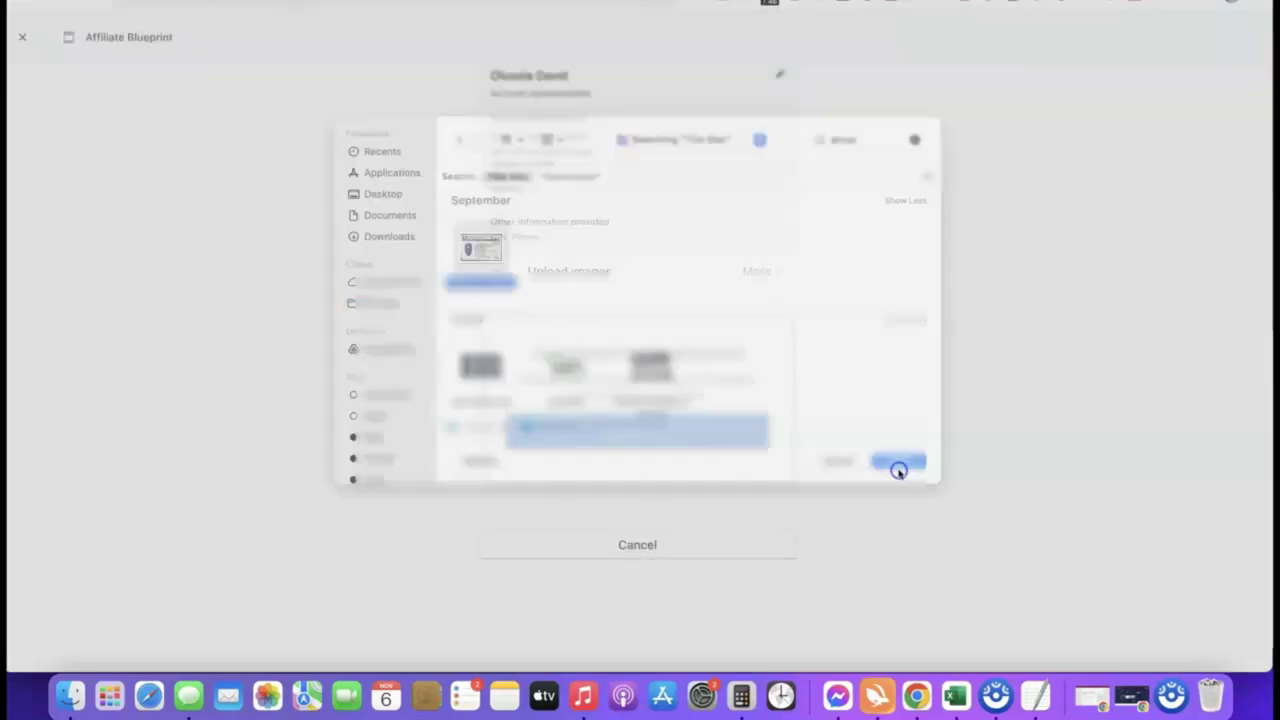
left_click(638, 499)
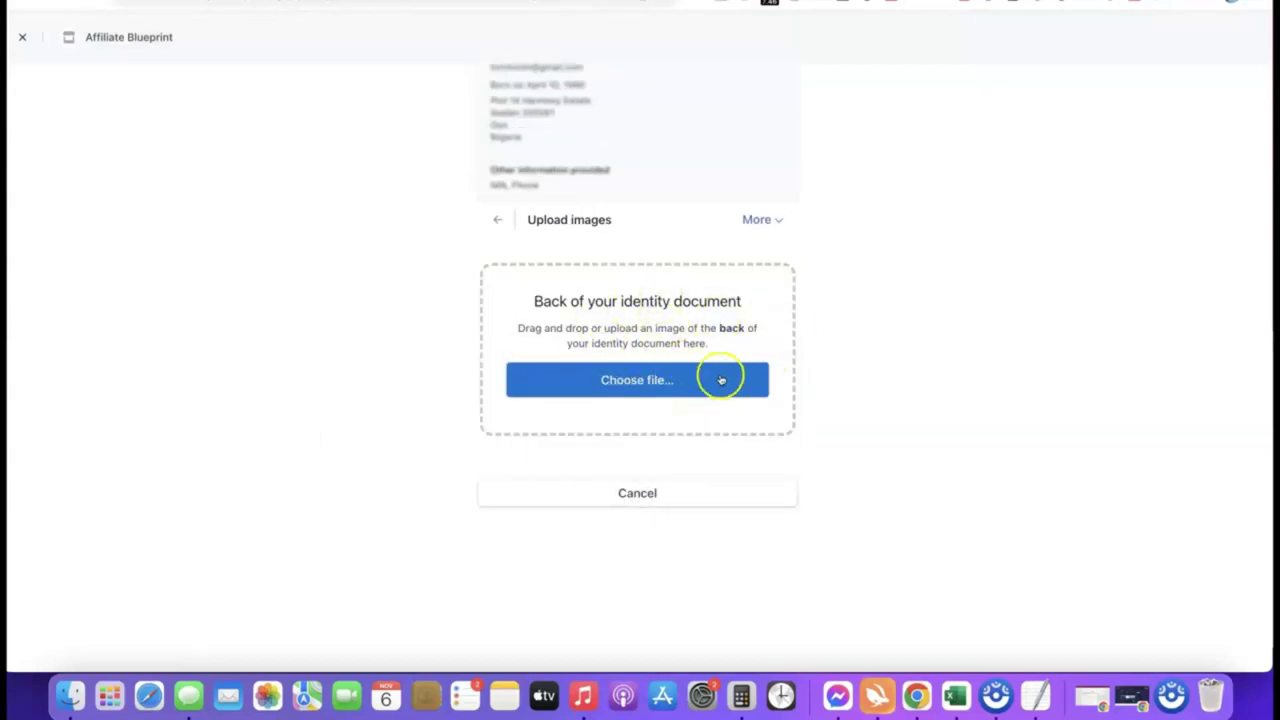
Step: Upload drivers_license_back.jpg as the back of the identity document, continue with that image anyway and return to the Dashboard
left_click(628, 386)
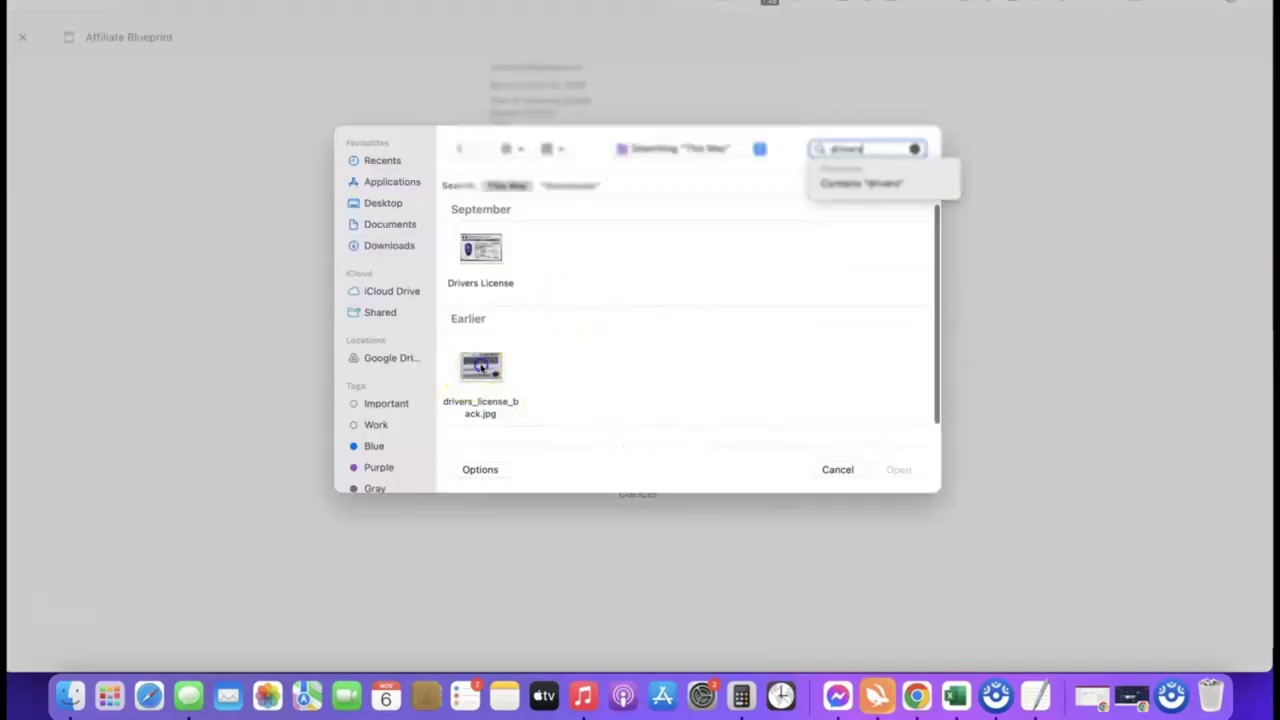
left_click(480, 370)
left_click(906, 474)
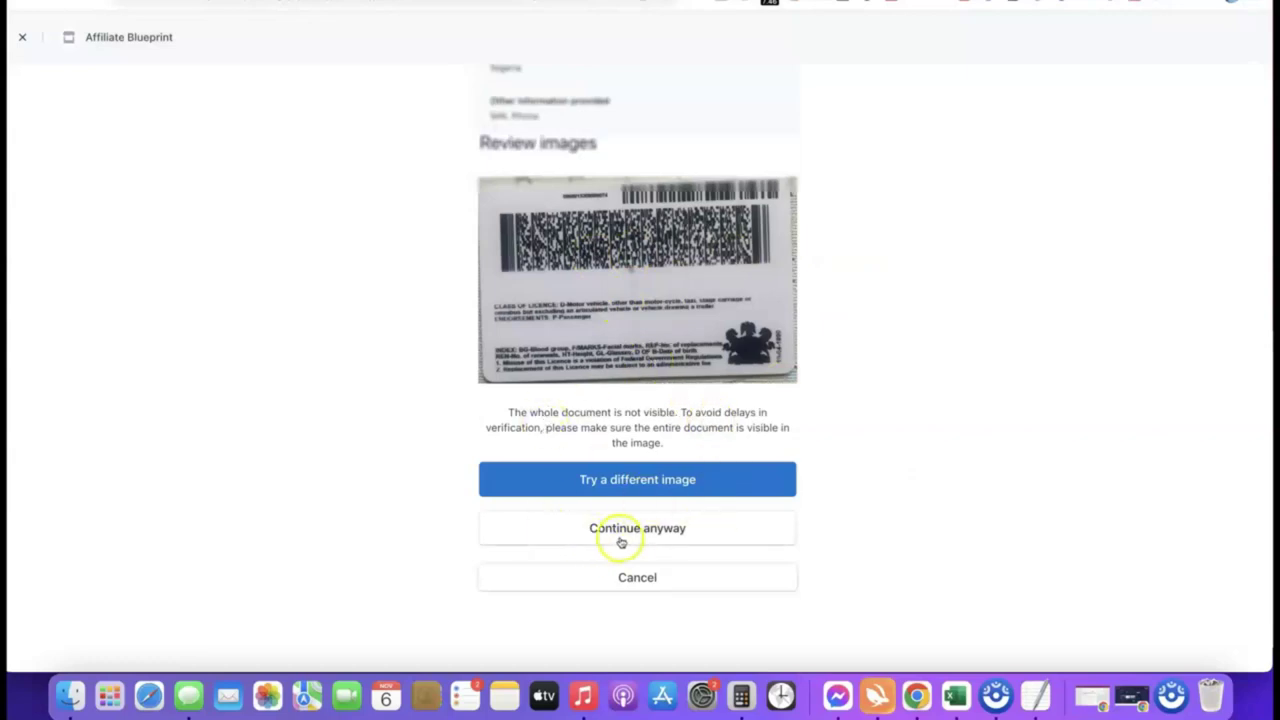
left_click(632, 529)
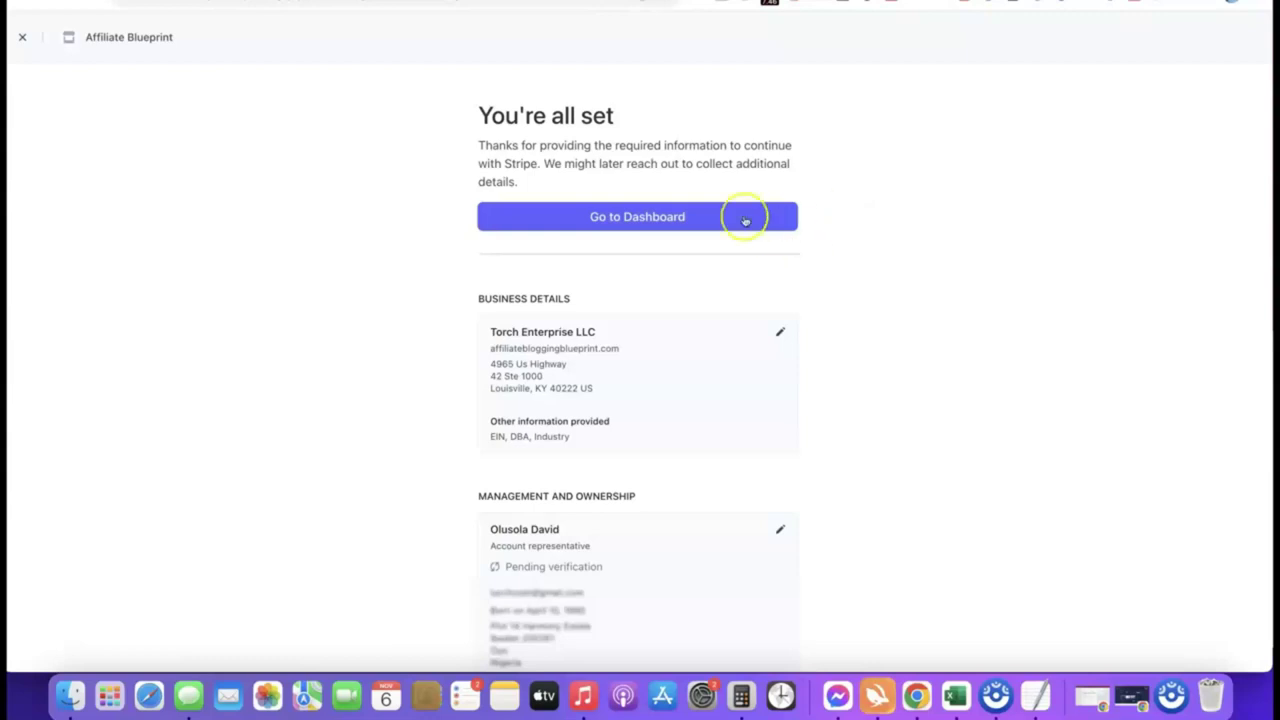
left_click(636, 216)
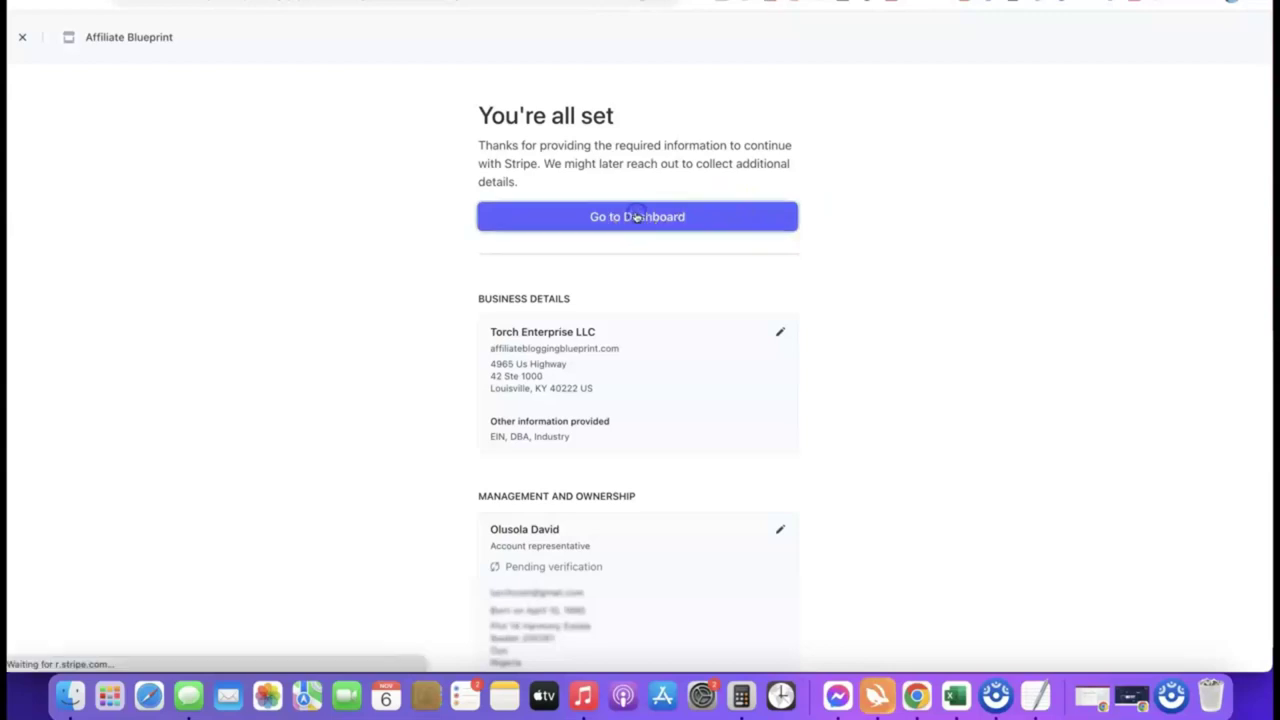